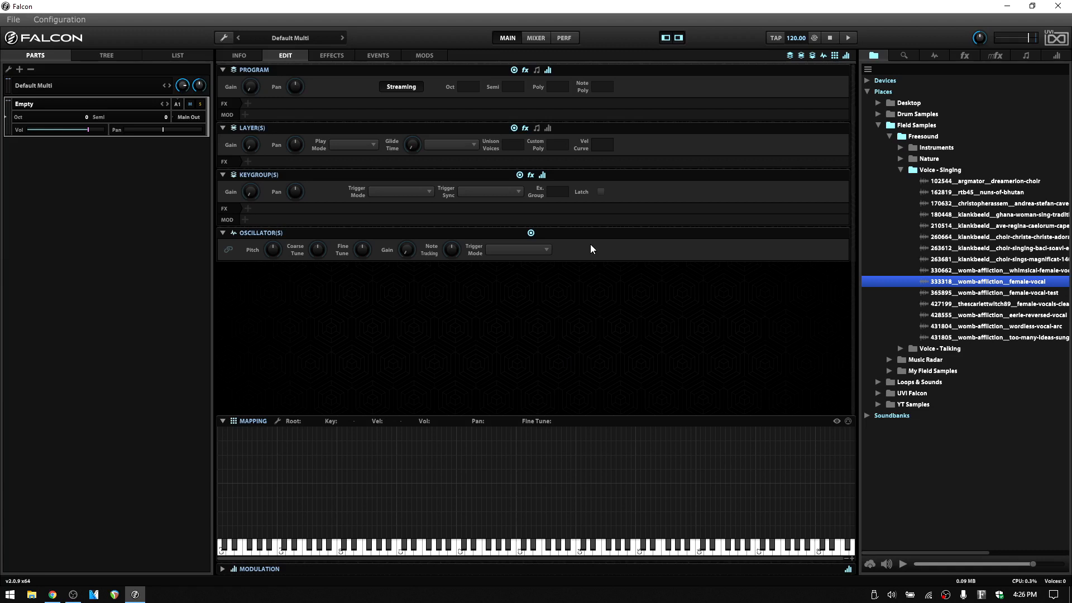
Add an IRCAM Granular oscillator to the empty mapping and load the 333318__womb-affliction__female-vocal sample into it
left_click(934, 56)
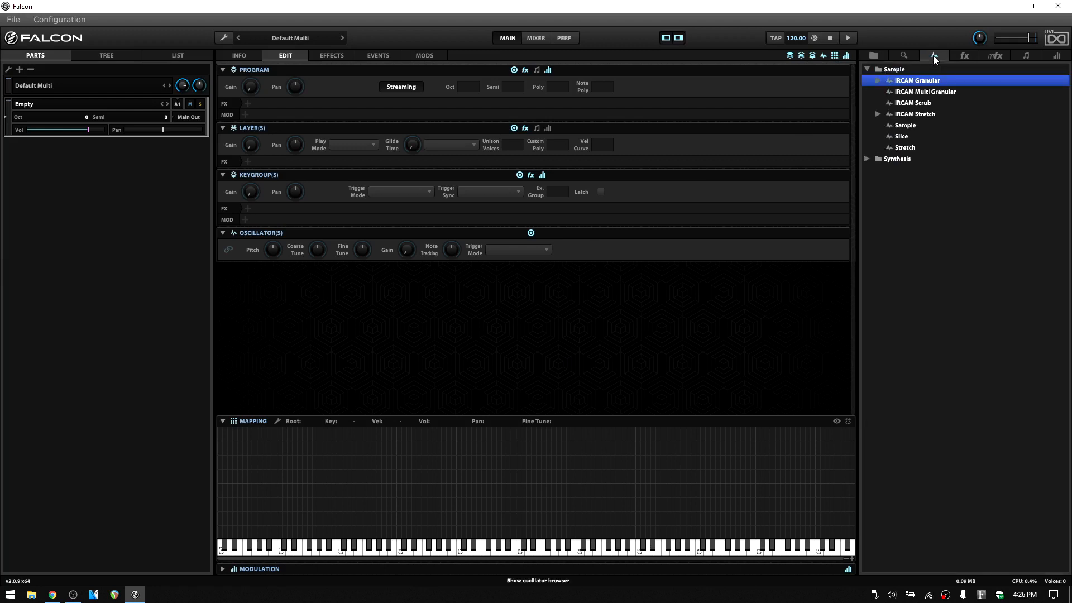
left_click(867, 69)
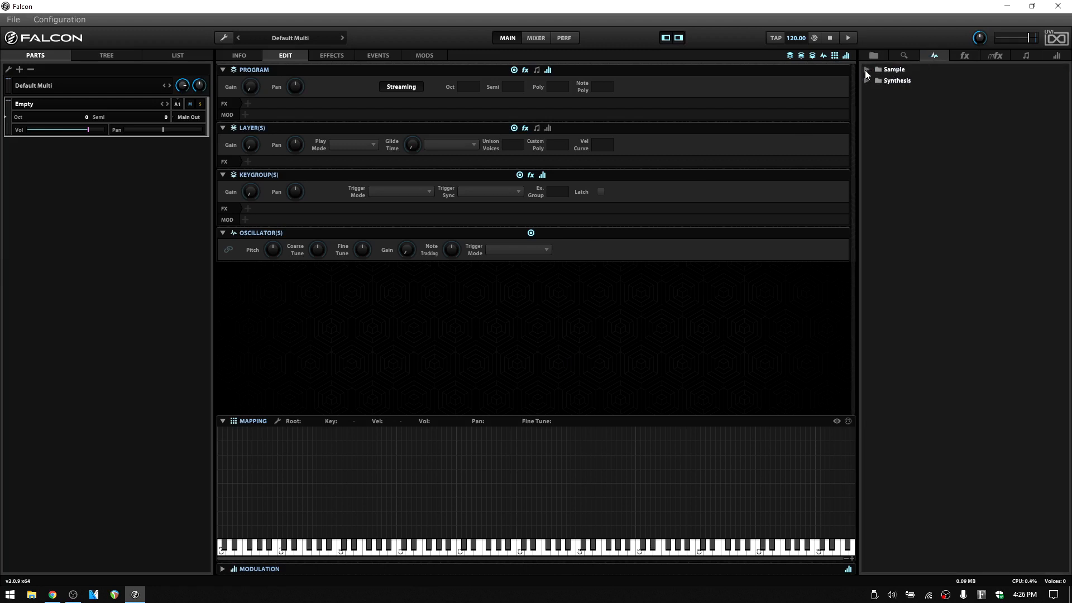
left_click(867, 70)
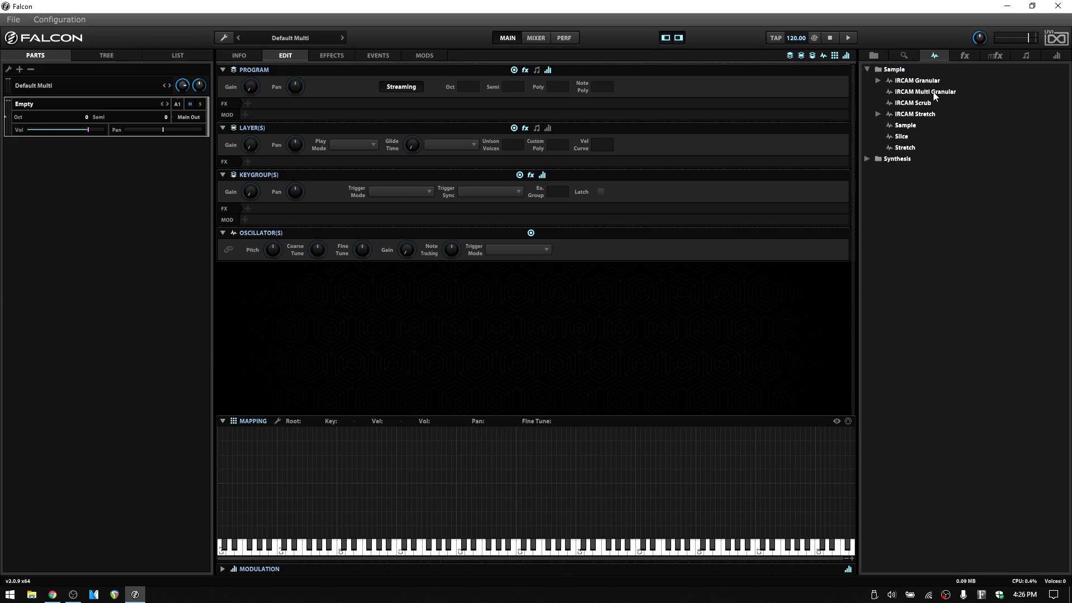
left_click(907, 82)
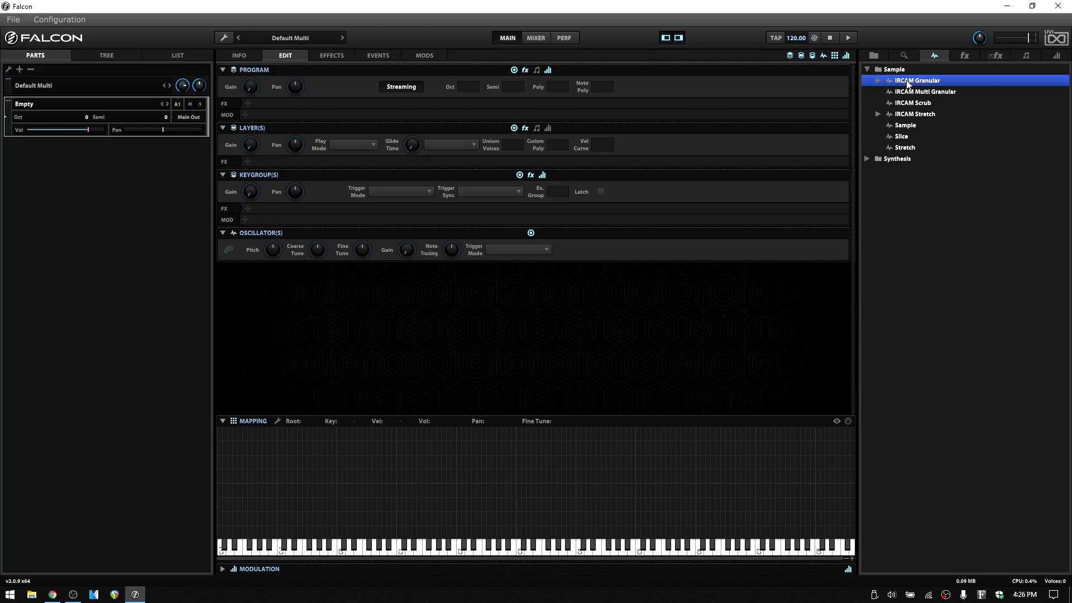
left_click_drag(907, 84, 513, 432)
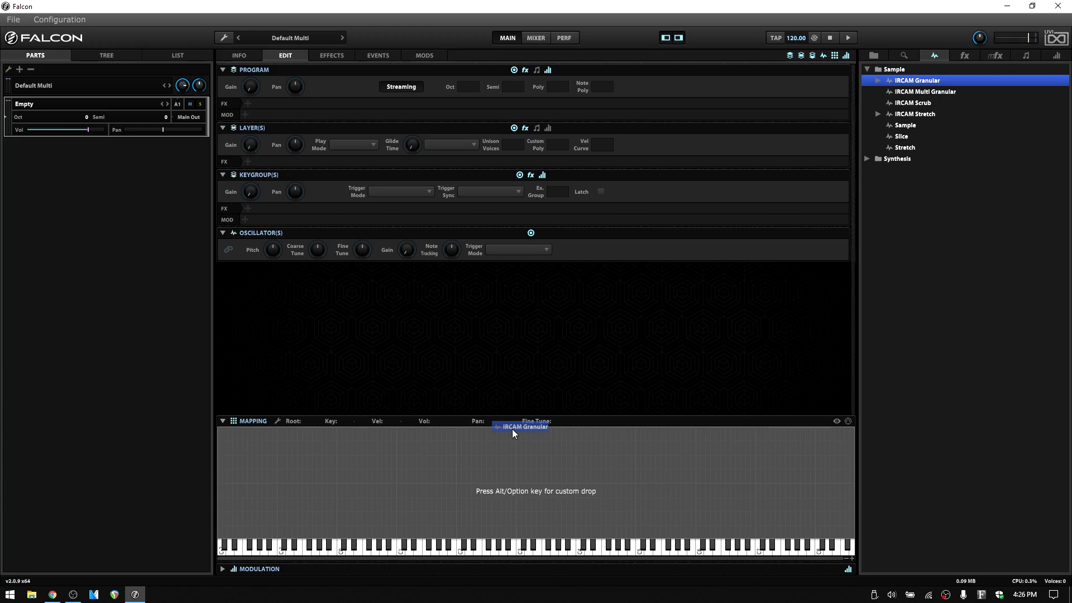
left_click_drag(512, 430, 512, 431)
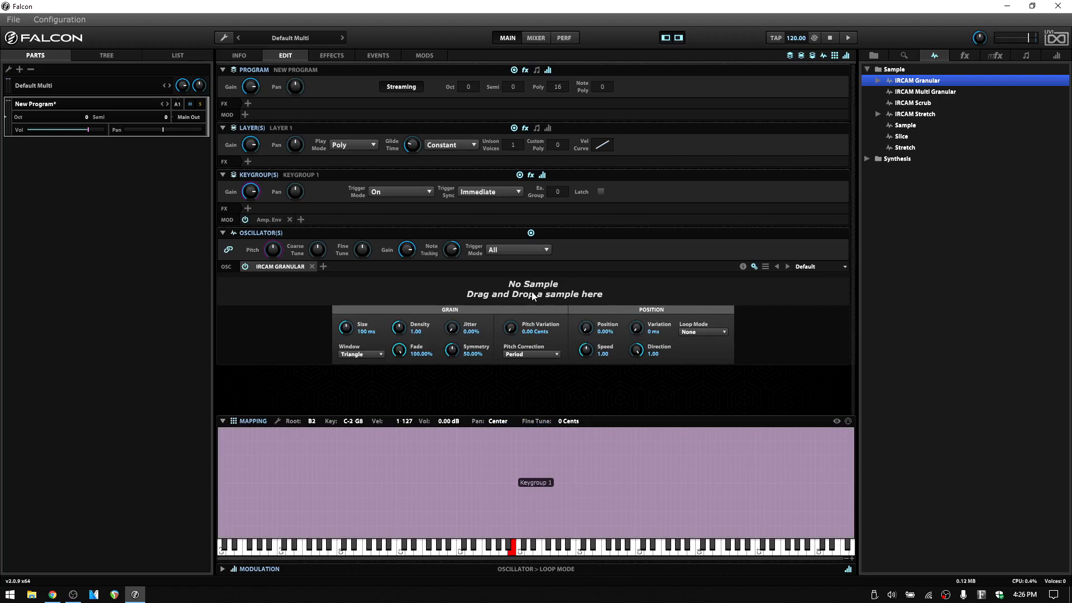
left_click(875, 55)
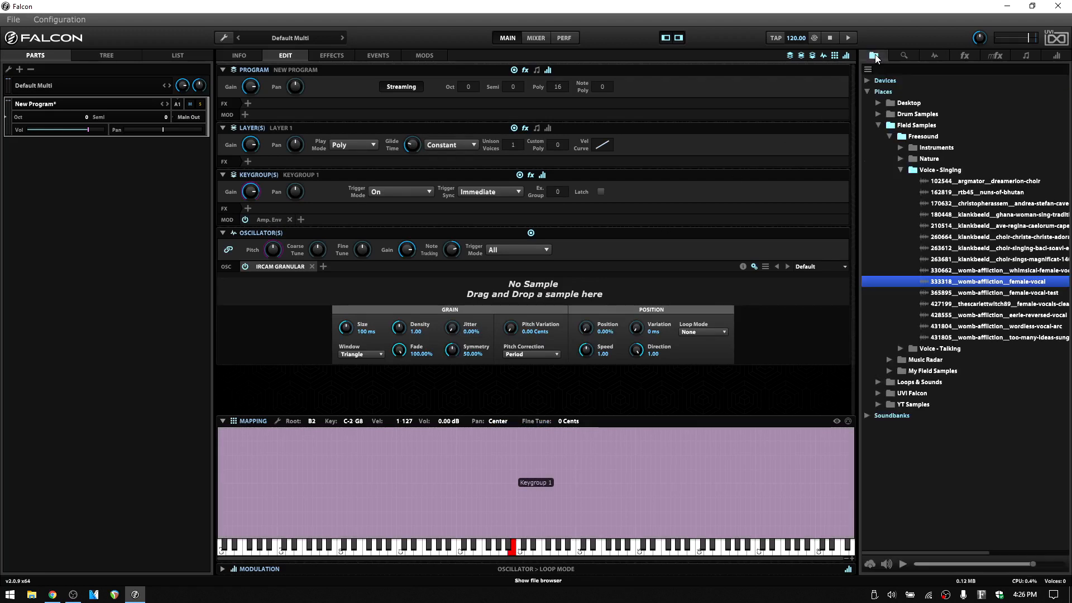
left_click_drag(978, 282, 545, 287)
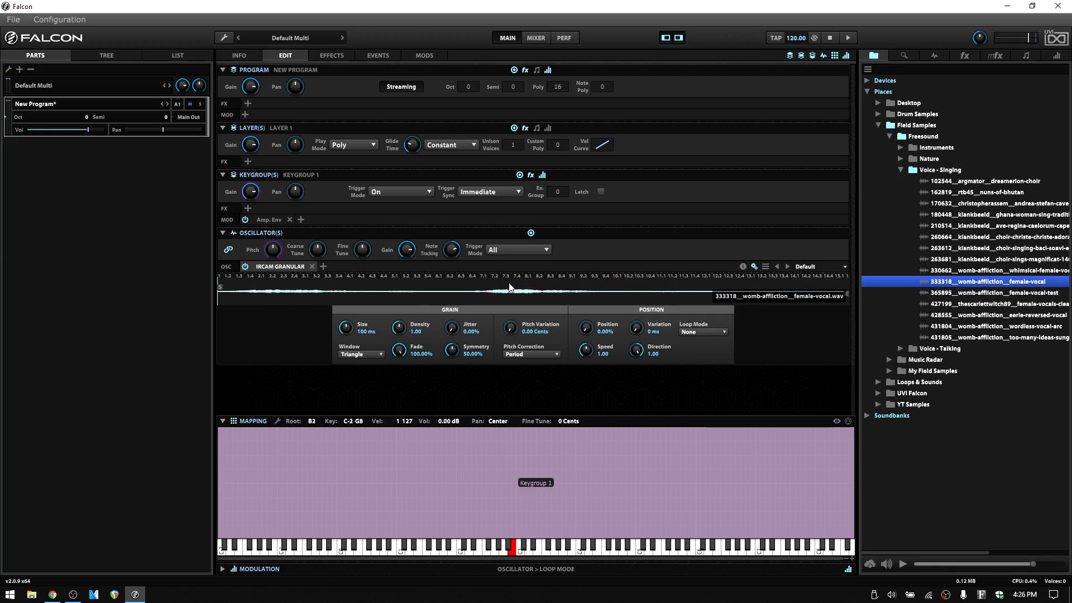
Reset the part to an empty program and map the 333318__womb-affliction__female-vocal sample across the keyboard
double_click(48, 105)
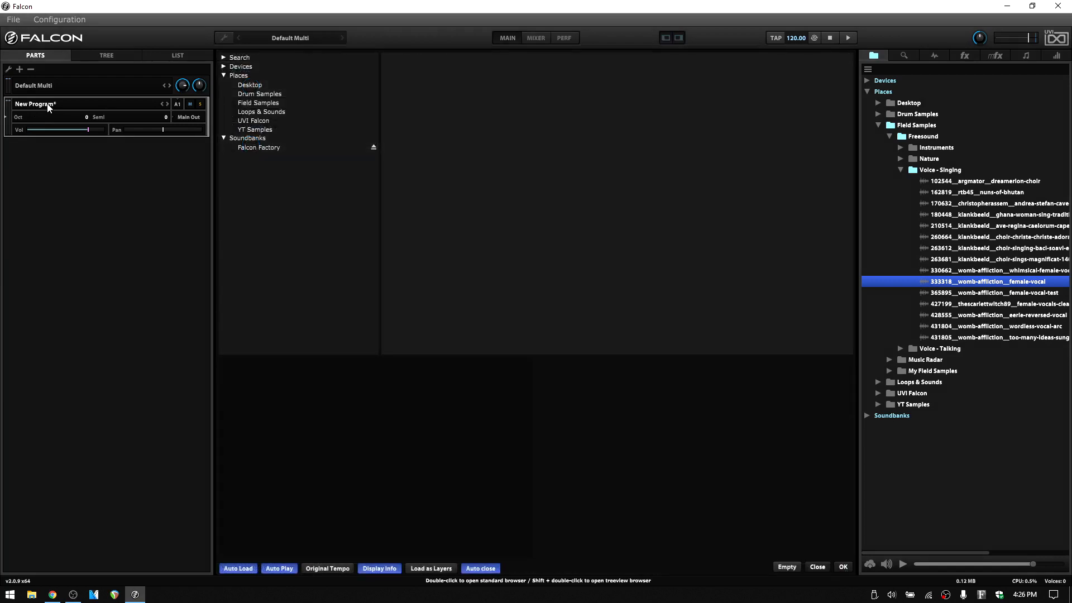
left_click(787, 567)
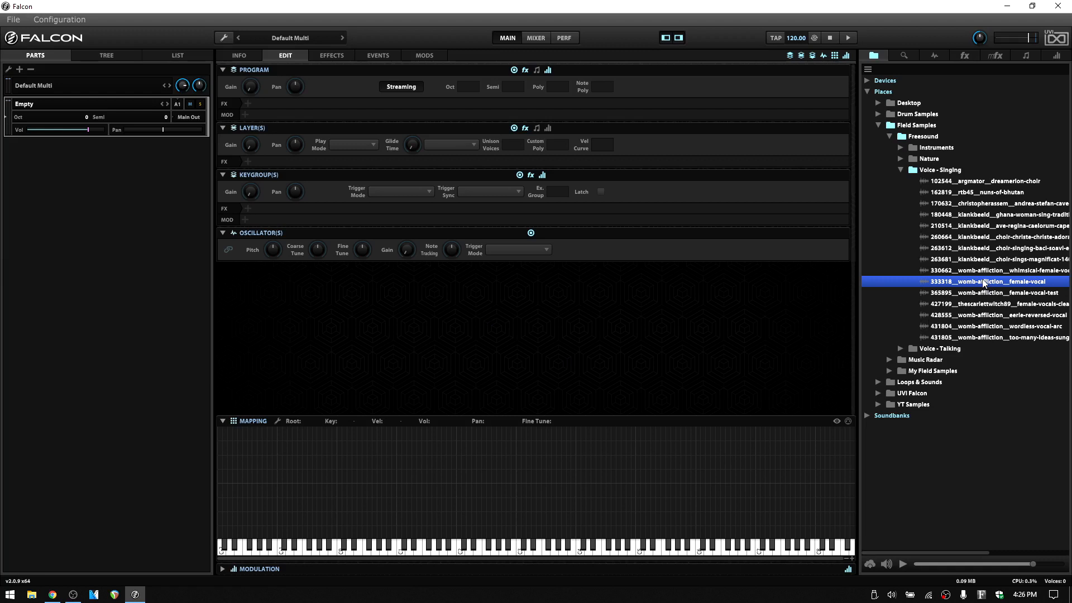
left_click_drag(984, 283, 521, 430)
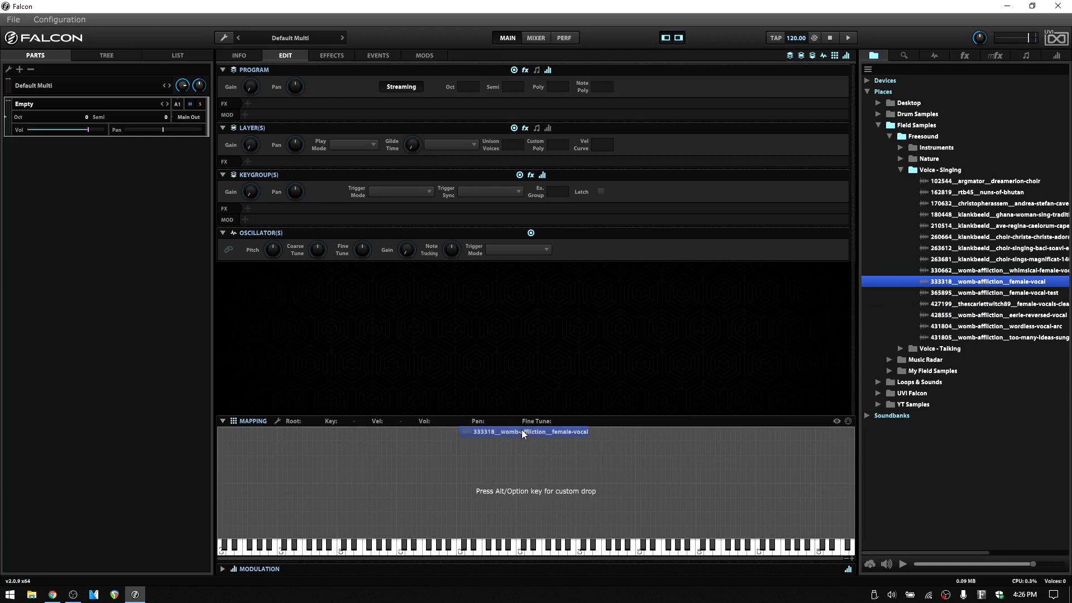
left_click_drag(521, 430, 522, 431)
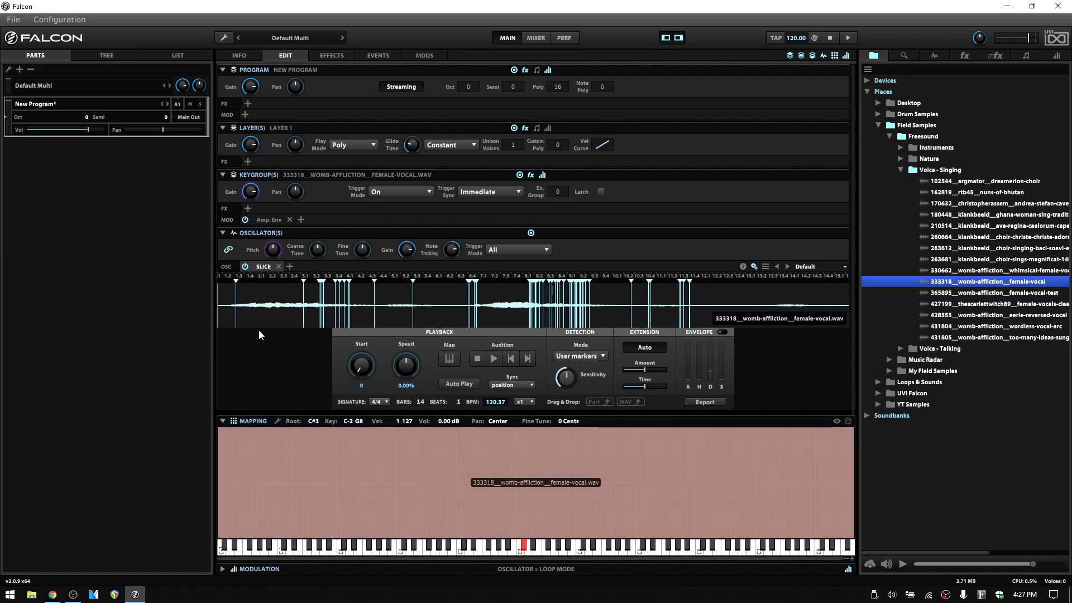
Change the mapped vocal sample's oscillator type to IRCAM Granular
left_click(260, 268)
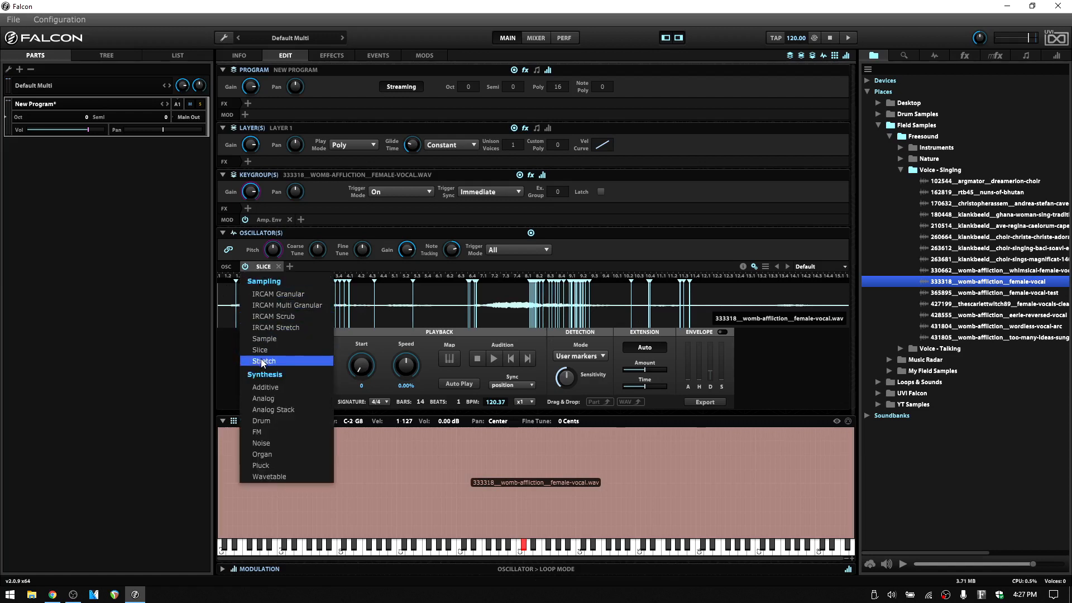
left_click(289, 338)
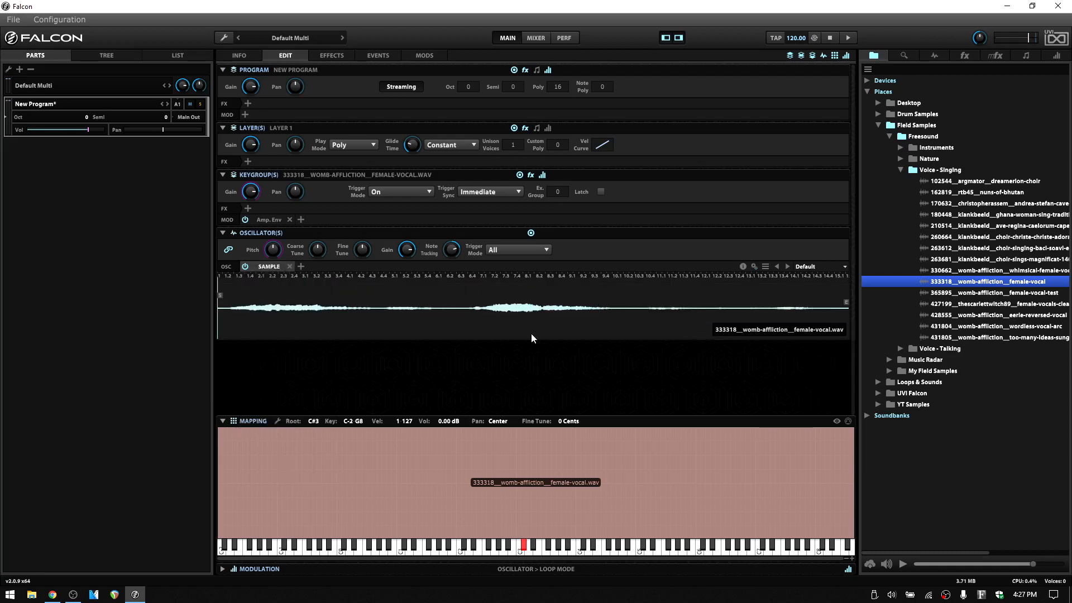
left_click(267, 267)
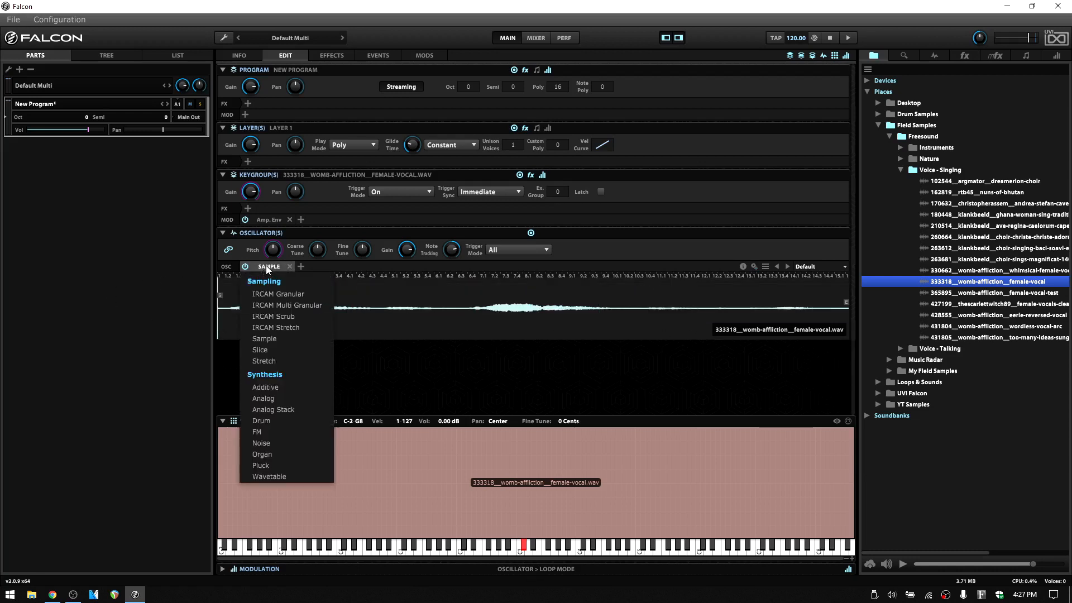
left_click(275, 300)
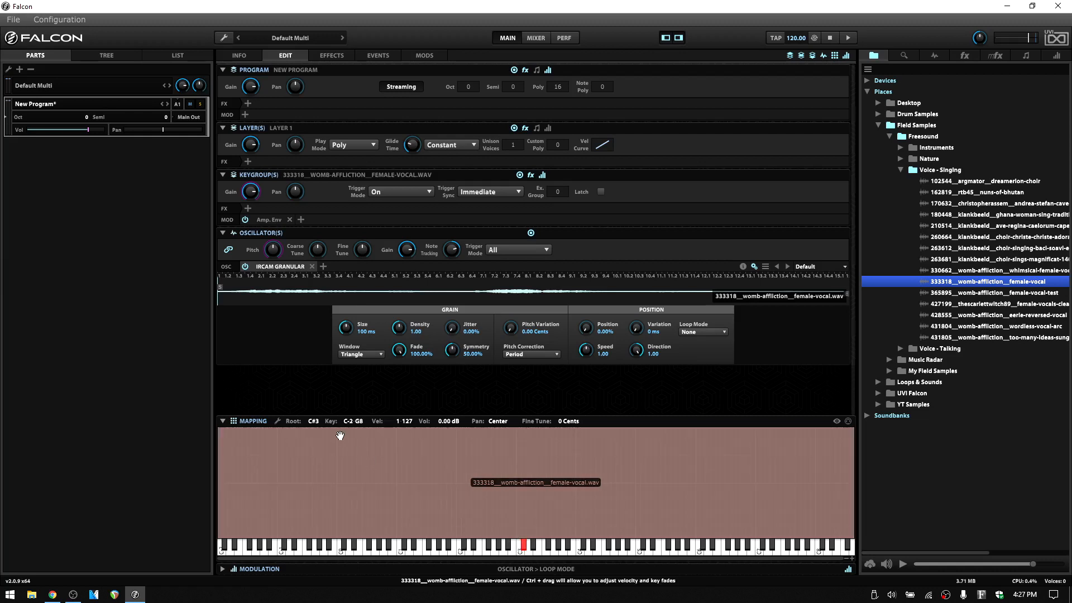
Set the root key of the vocal sample's keygroup to C3
double_click(313, 421)
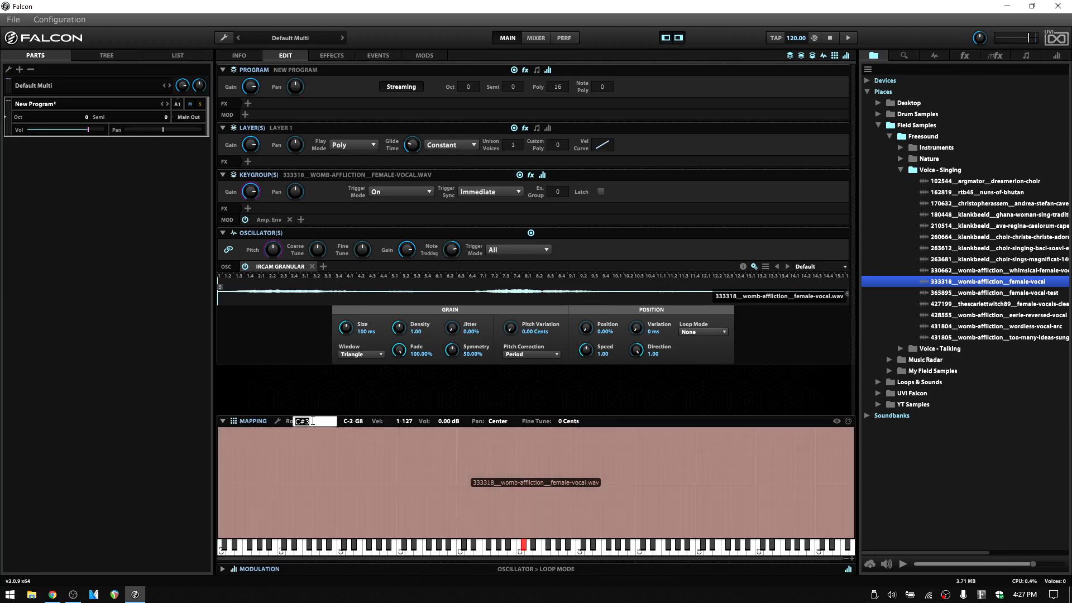
type("c3")
key("Return")
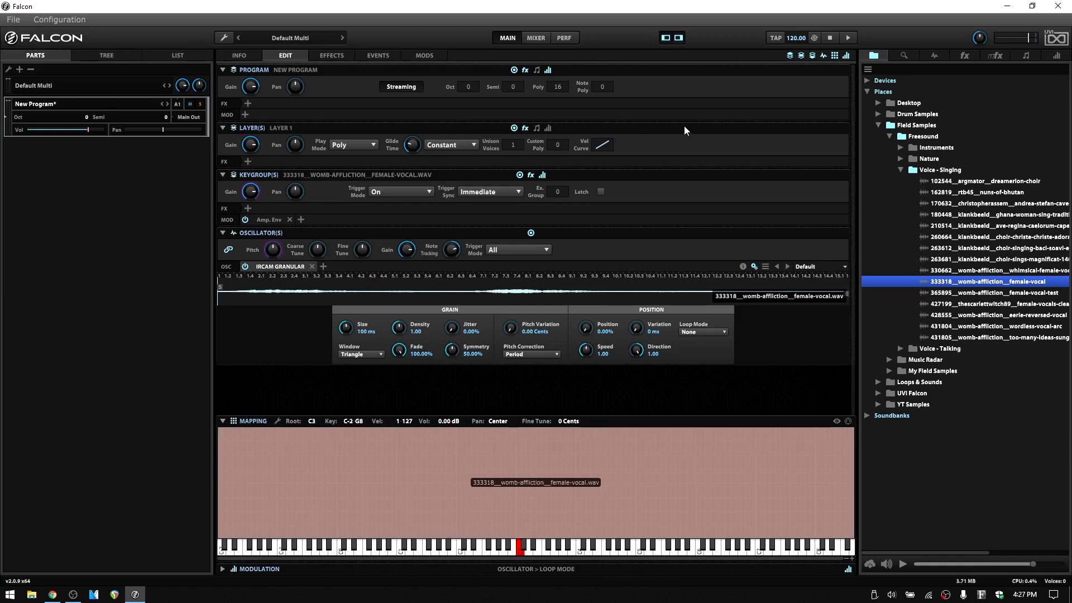
Hide the Program, Layer, Keygroup and Mapping views and enlarge the IRCAM Granular oscillator's waveform display
left_click(790, 56)
left_click(801, 55)
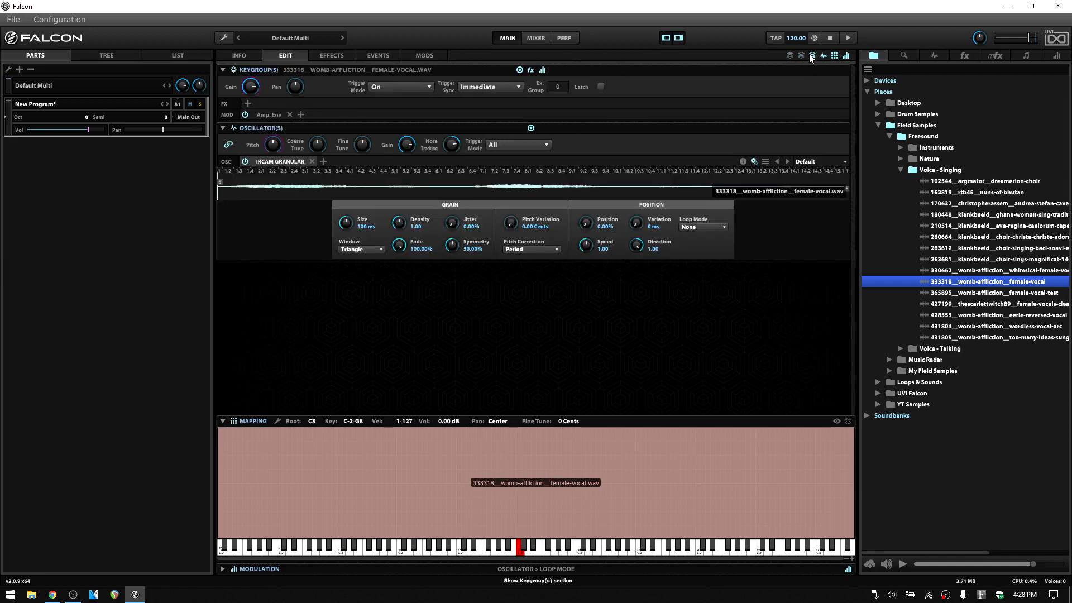
left_click(811, 54)
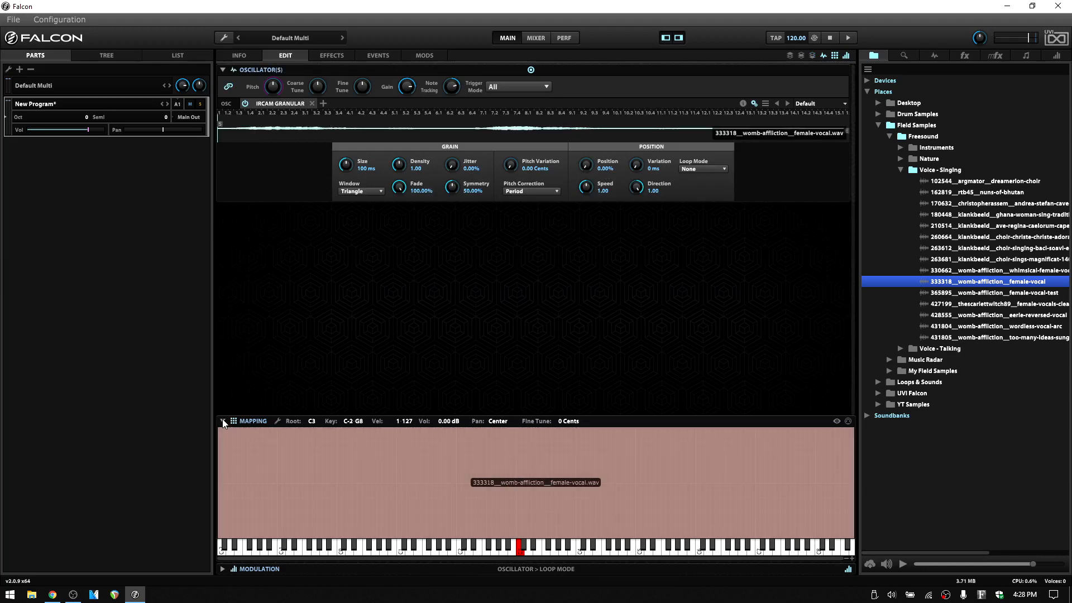
left_click(222, 420)
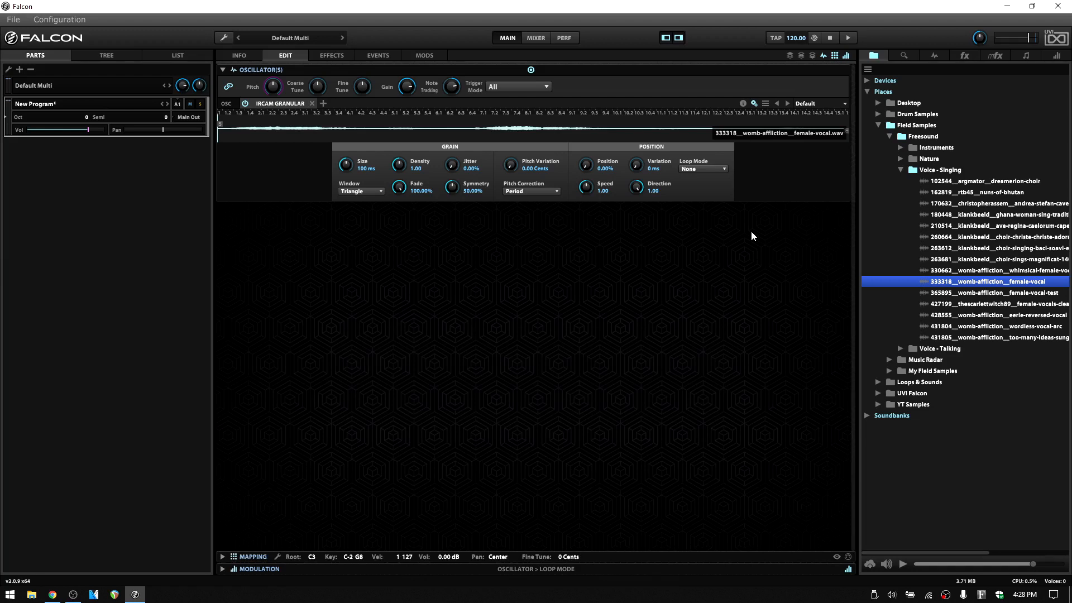
left_click_drag(721, 200, 729, 420)
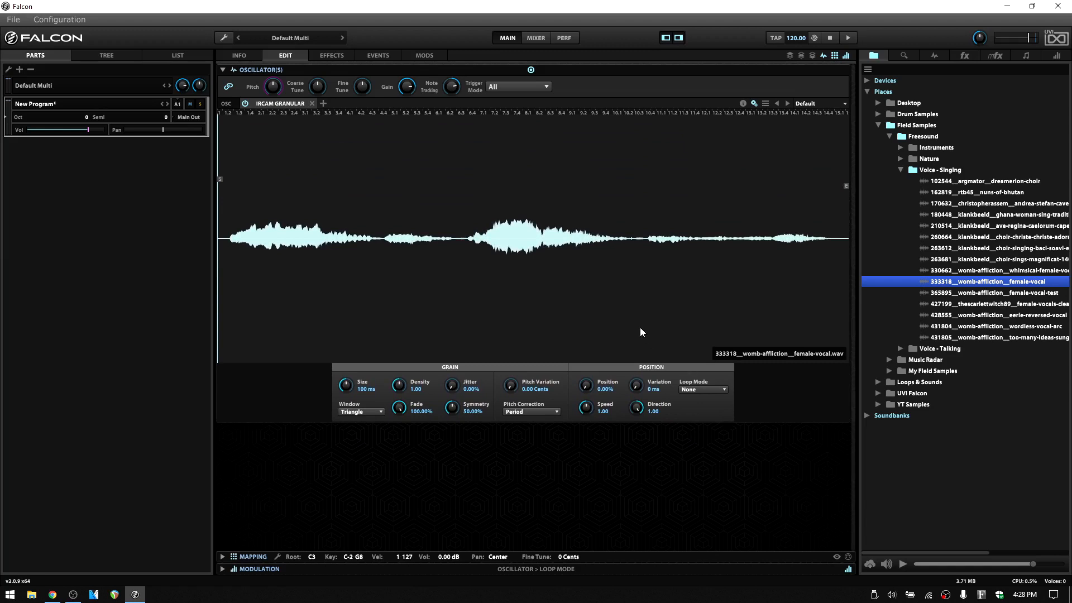
Examine the available oscillator types and the loaded vocal sample's file information
left_click(272, 102)
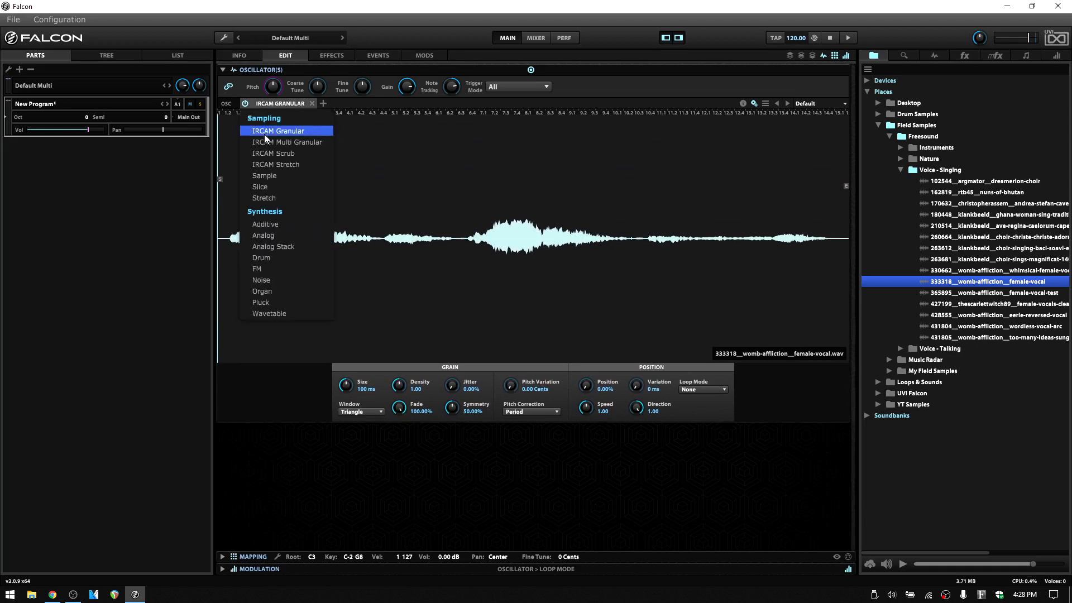
left_click(464, 174)
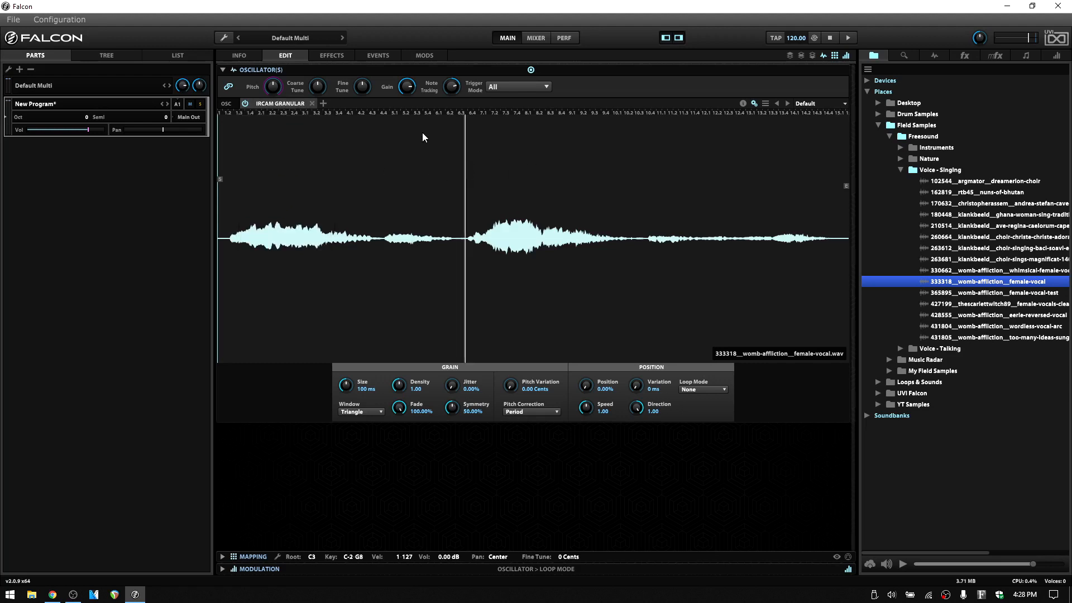
left_click(743, 104)
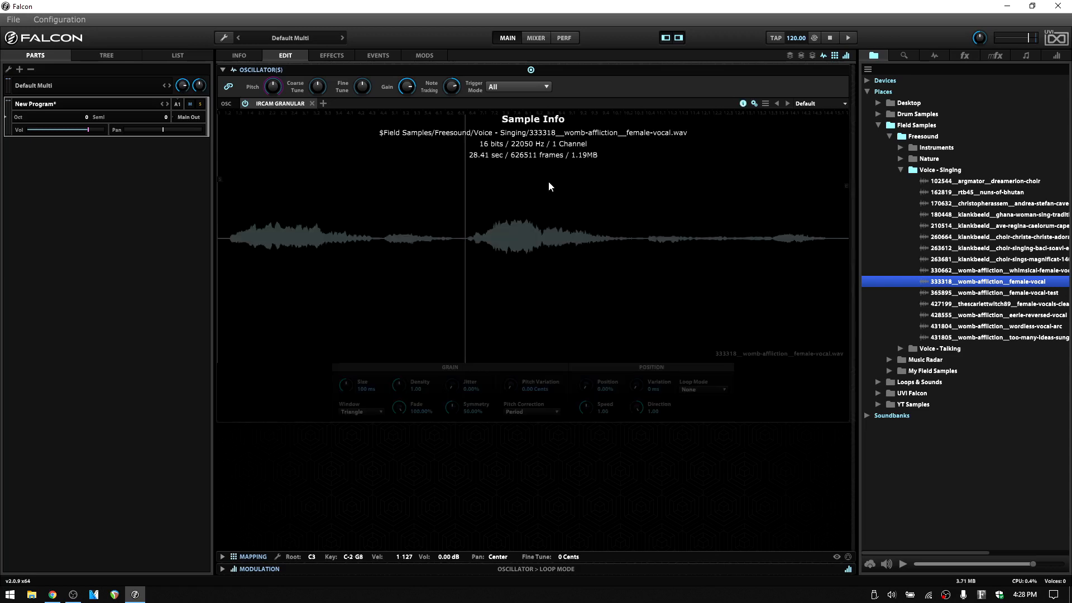
left_click(743, 104)
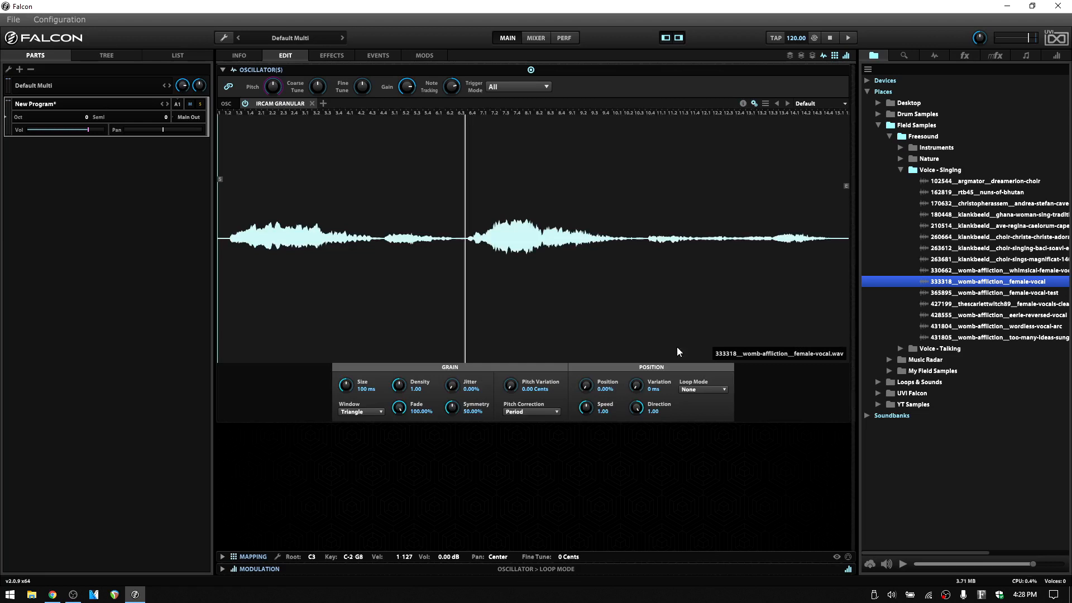
Hide and restore the granular oscillator's parameters, and look through its saving options and factory presets
left_click(755, 103)
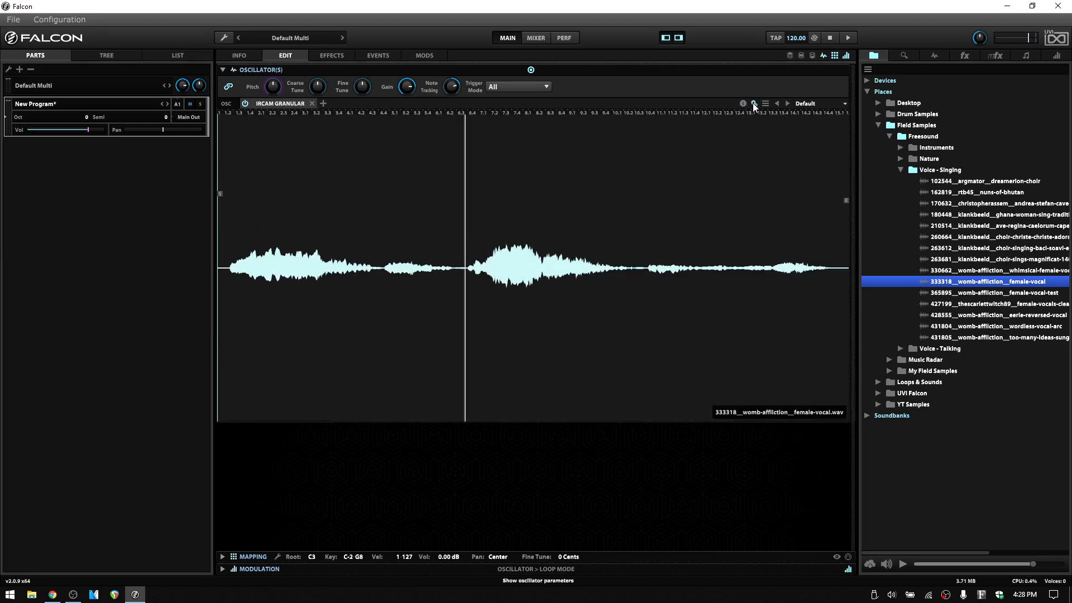
left_click(755, 104)
left_click(765, 103)
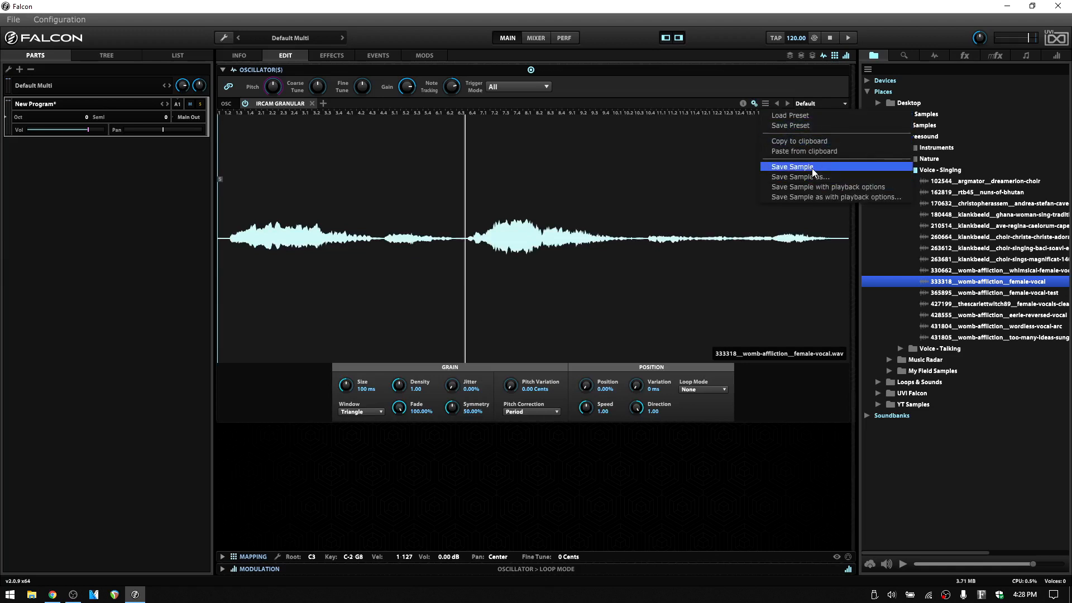
left_click(682, 192)
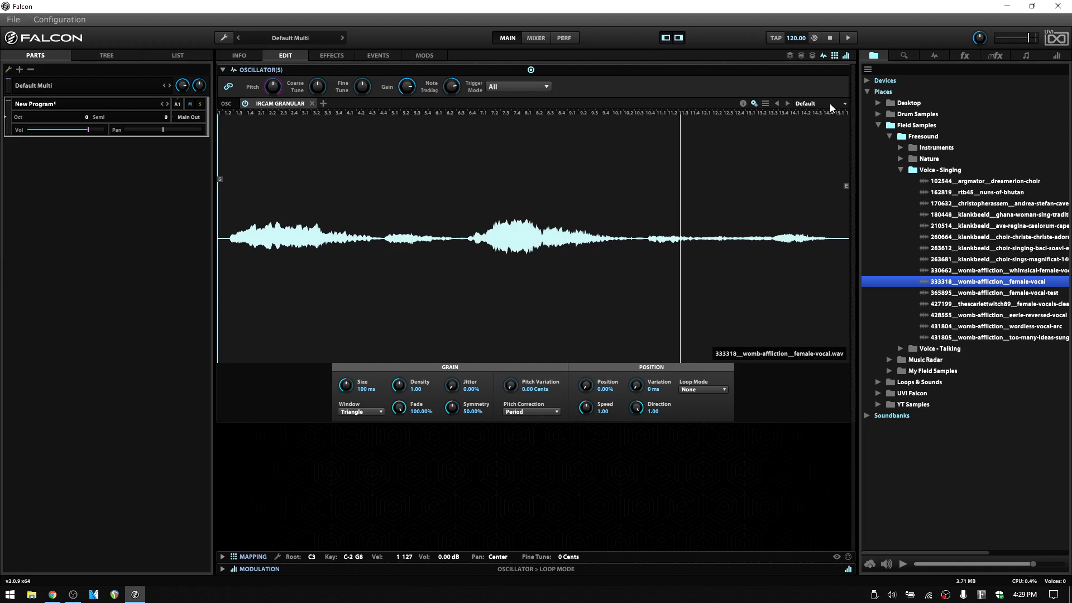
left_click(845, 105)
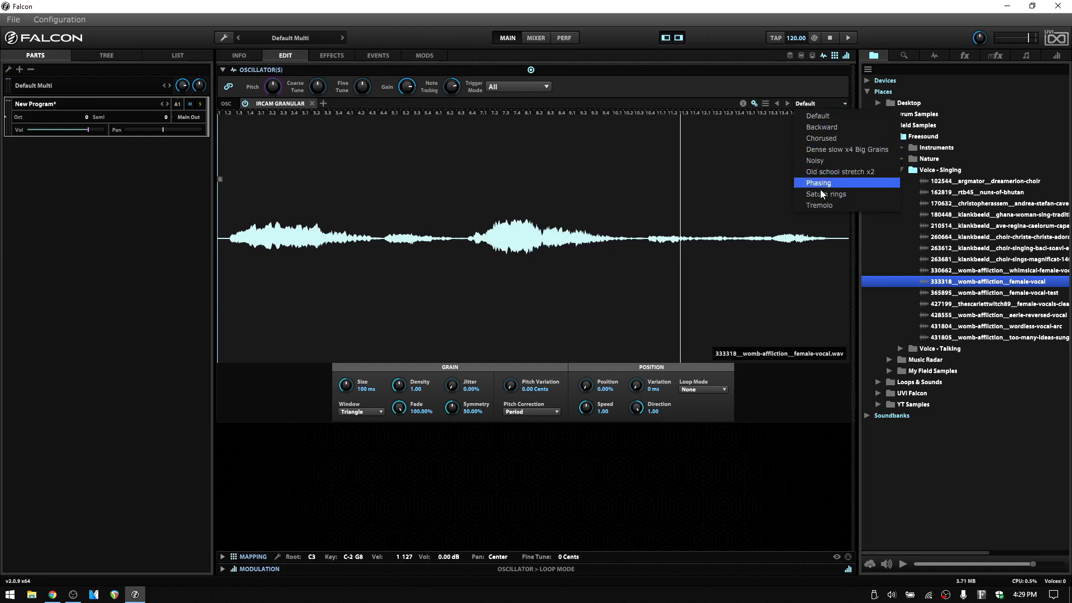
left_click(709, 214)
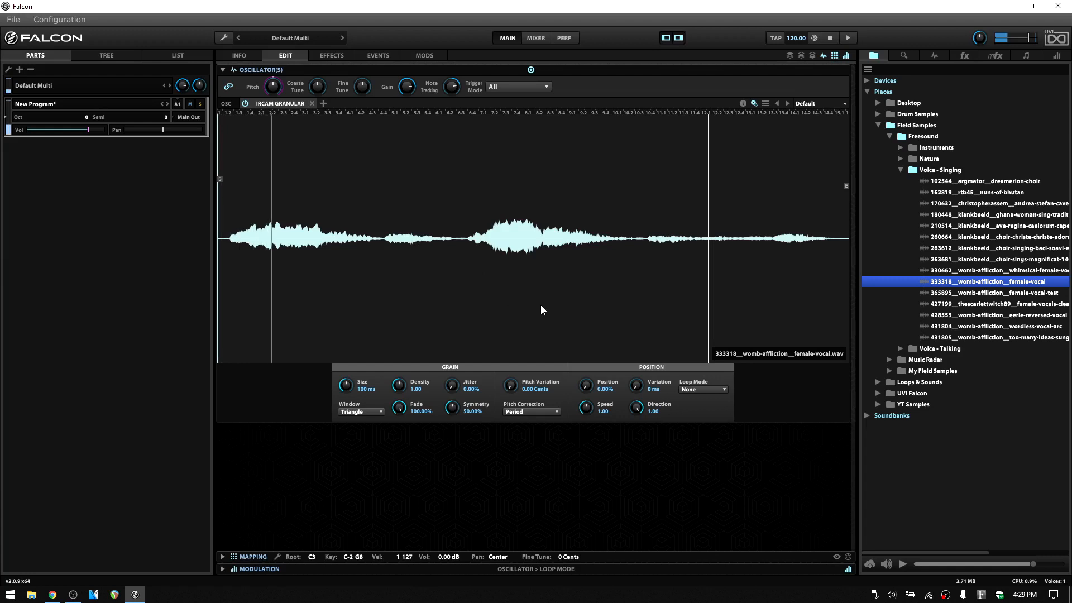
Raise the system playback volume by five increments
key("XF86AudioRaiseVolume")
key("XF86AudioRaiseVolume")
key("XF86AudioRaiseVolume")
key("XF86AudioRaiseVolume")
key("XF86AudioRaiseVolume")
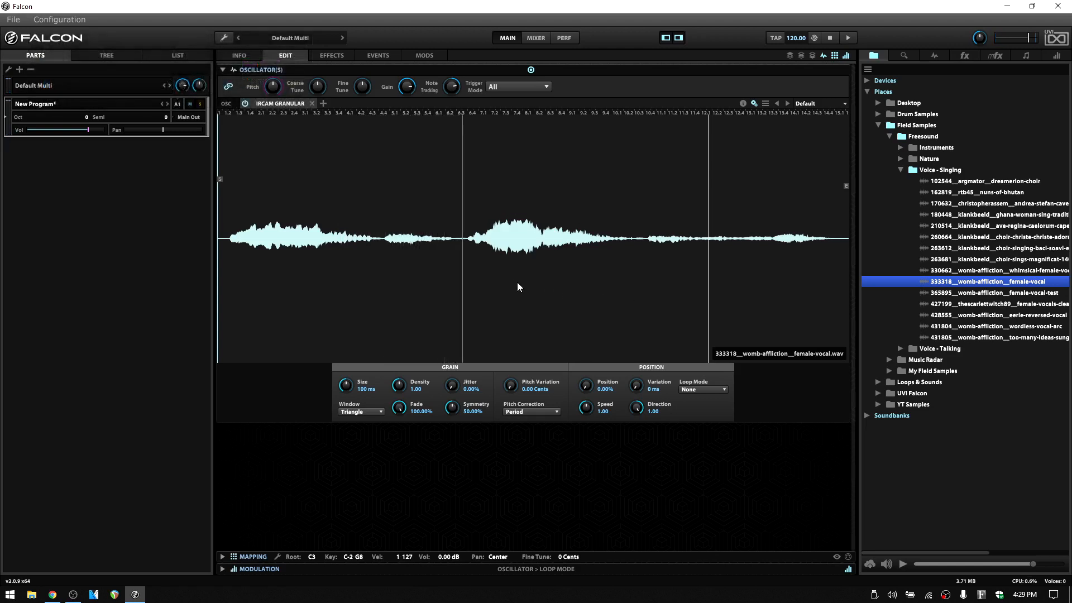
Normalize the vocal sample loaded in the IRCAM Granular oscillator
right_click(534, 276)
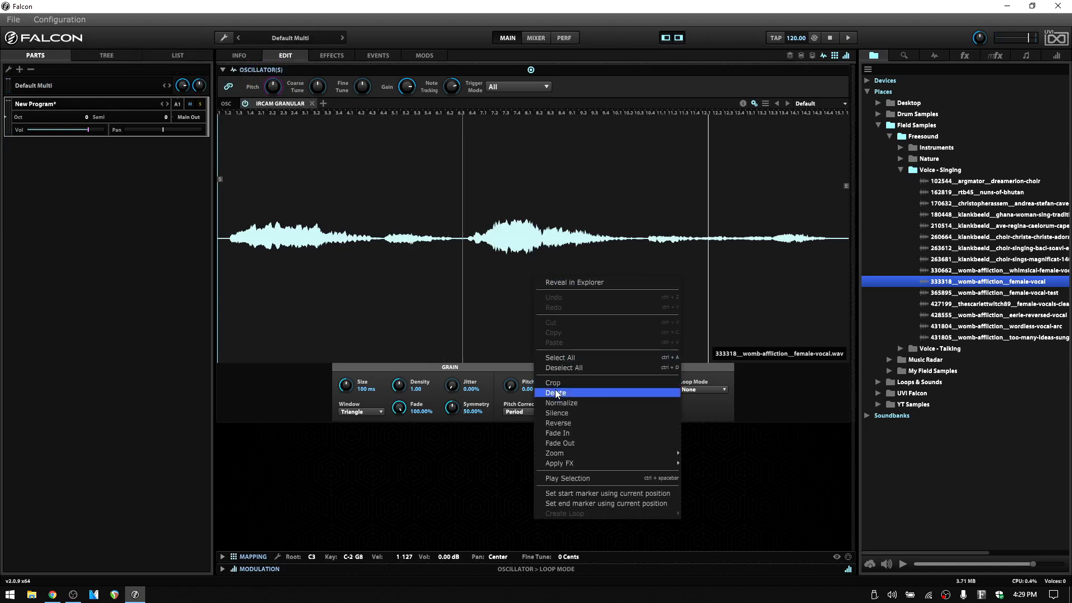
left_click(562, 403)
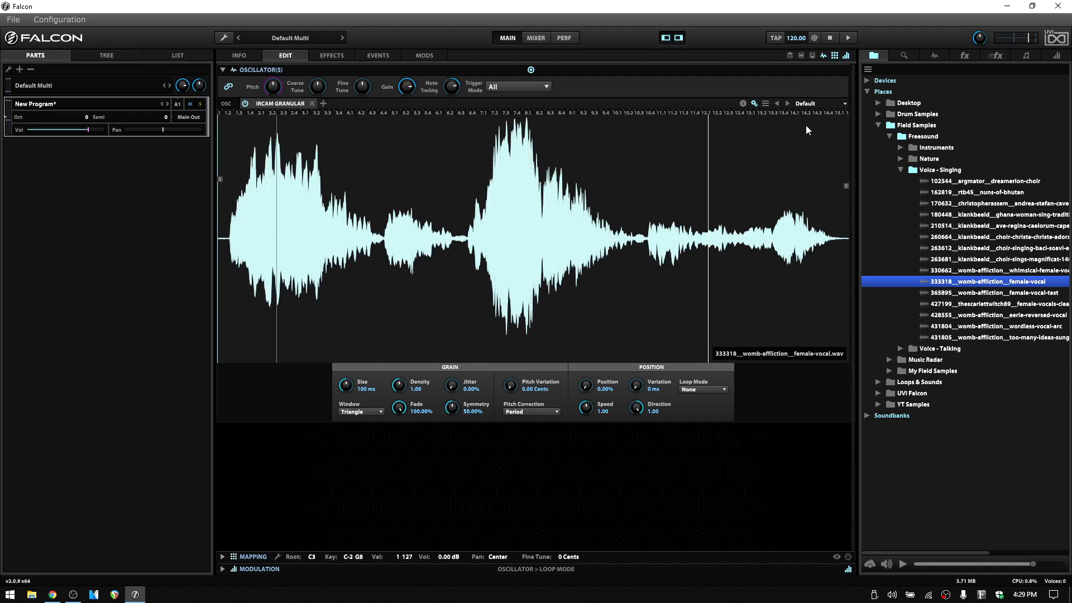
Try the Backward and Chorused presets on the granular oscillator, and restore the Default preset
left_click(846, 103)
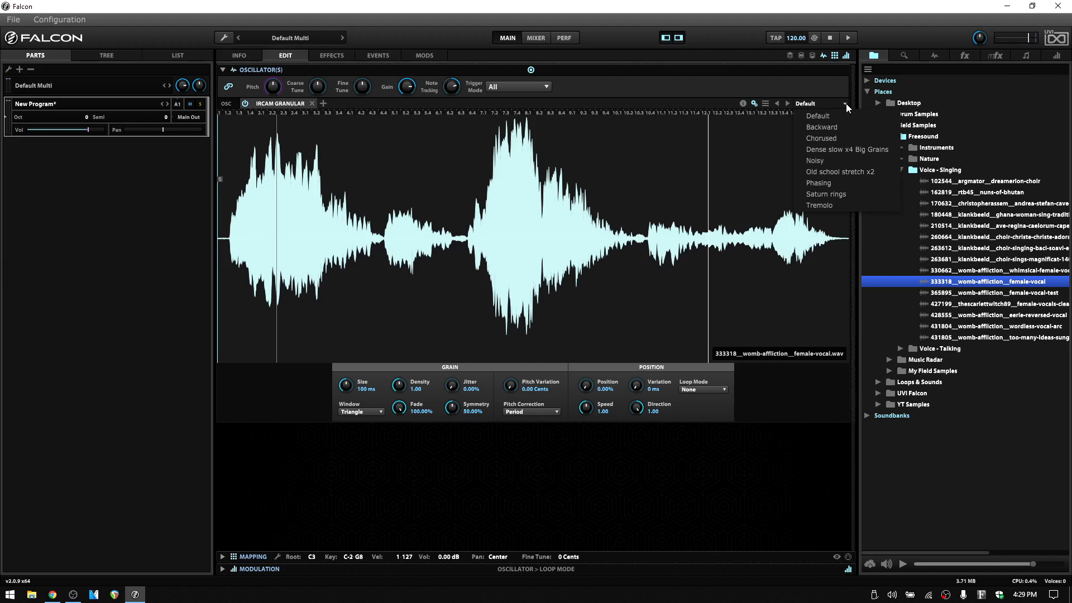
left_click(830, 127)
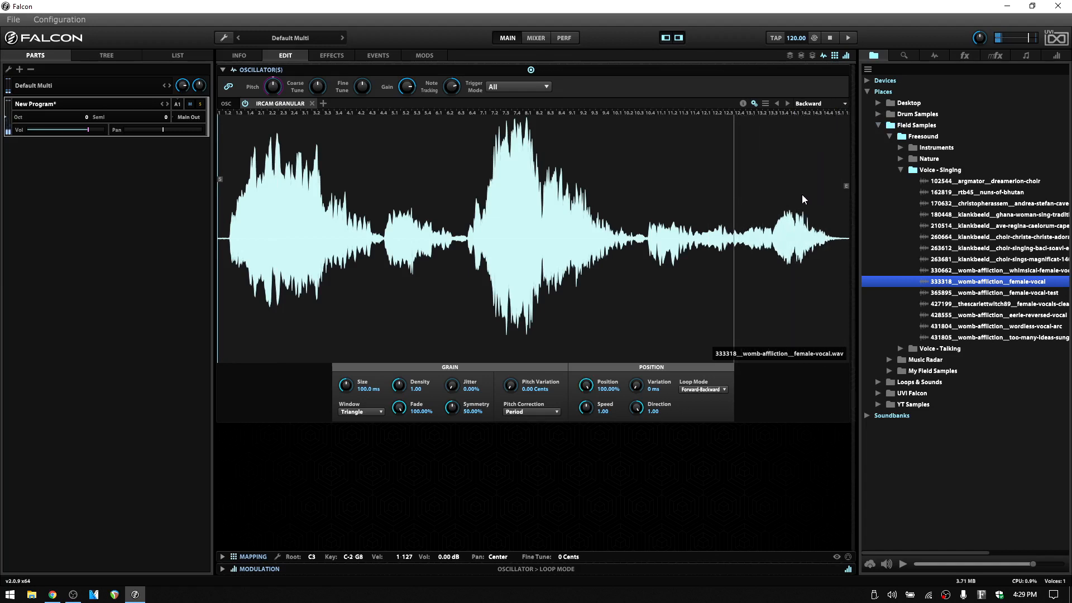
left_click(844, 103)
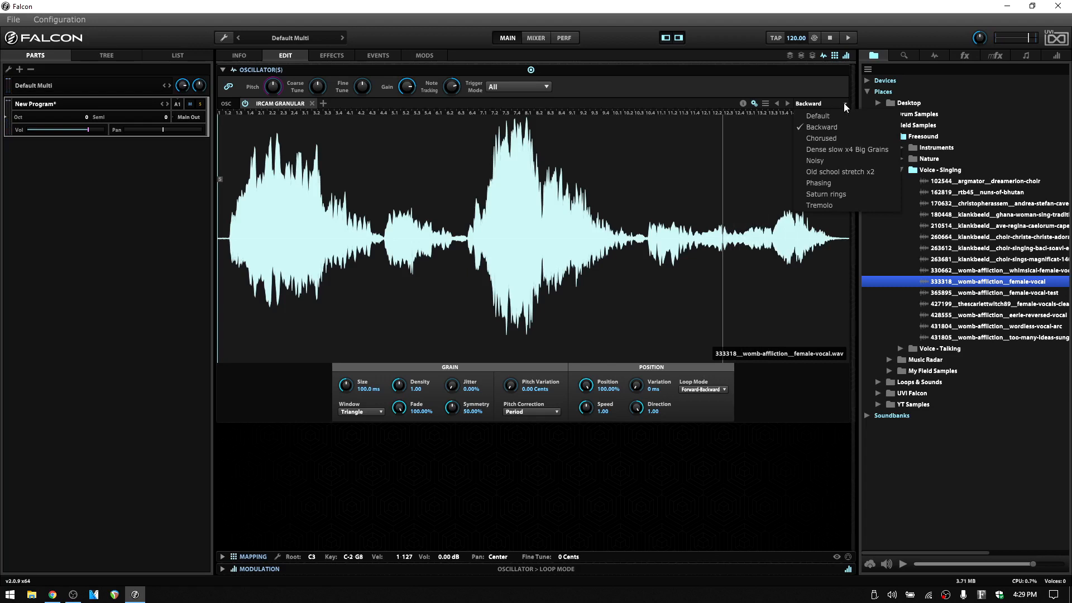
left_click(829, 138)
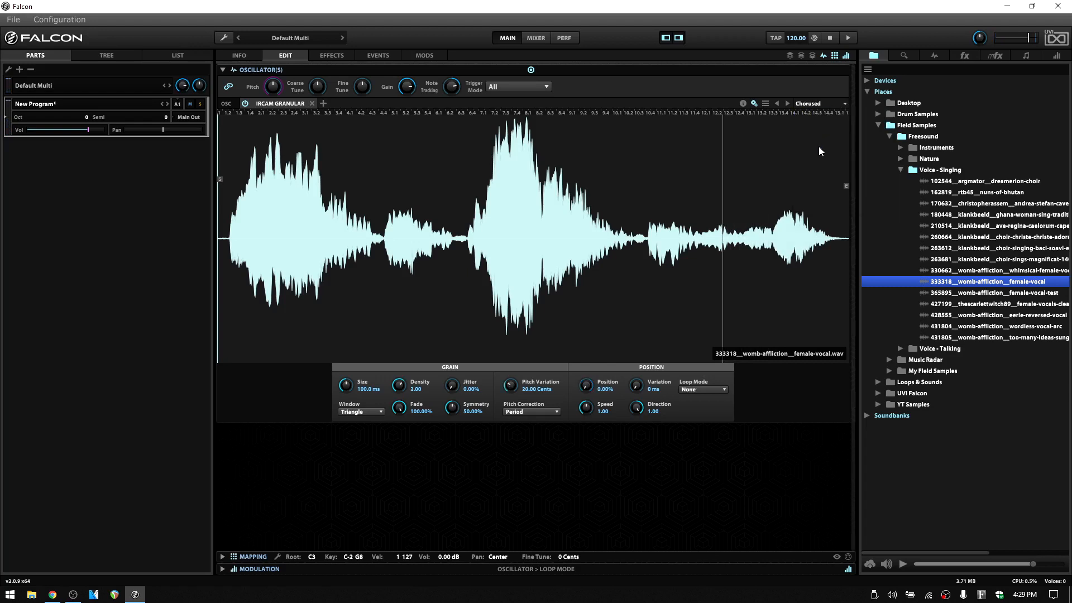
left_click(845, 104)
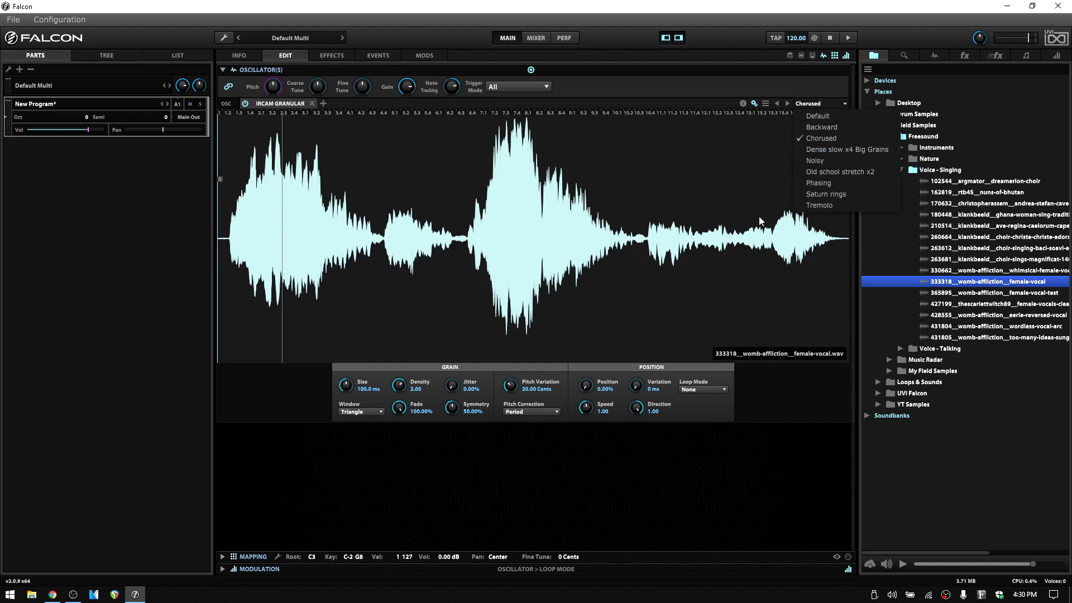
left_click(821, 115)
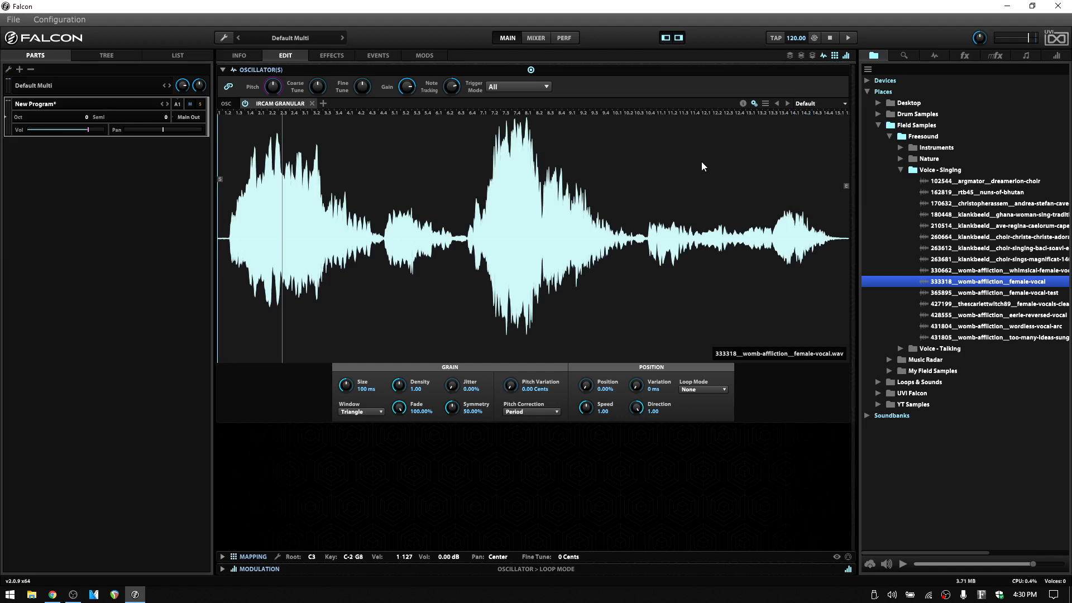
Examine the ruler's time units, the waveform editing commands and effect categories, and the oscillator's preset and sample saving options
right_click(552, 114)
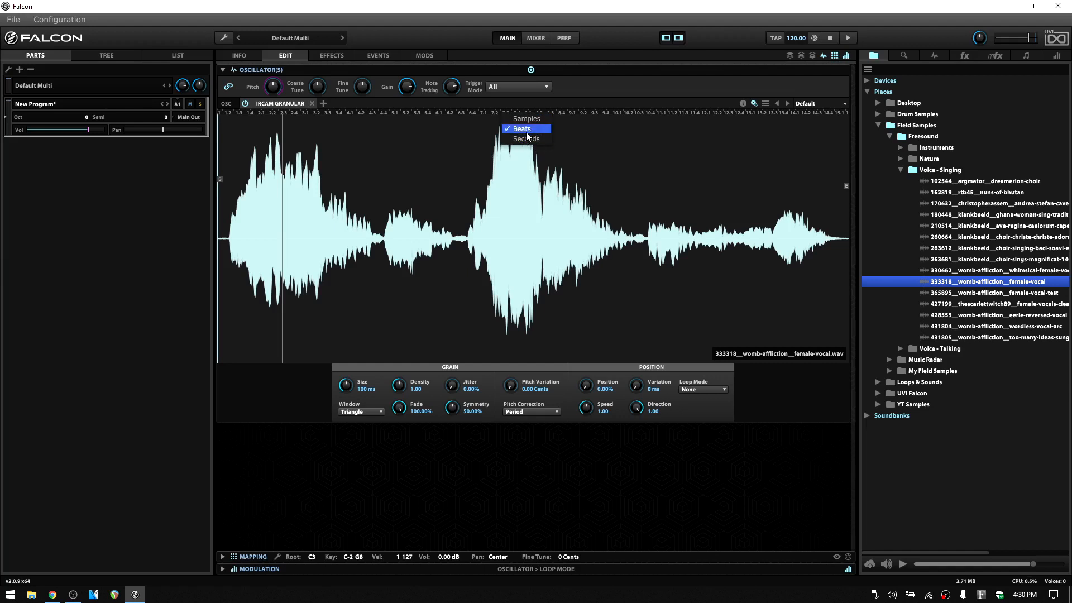
left_click(592, 212)
left_click(592, 212)
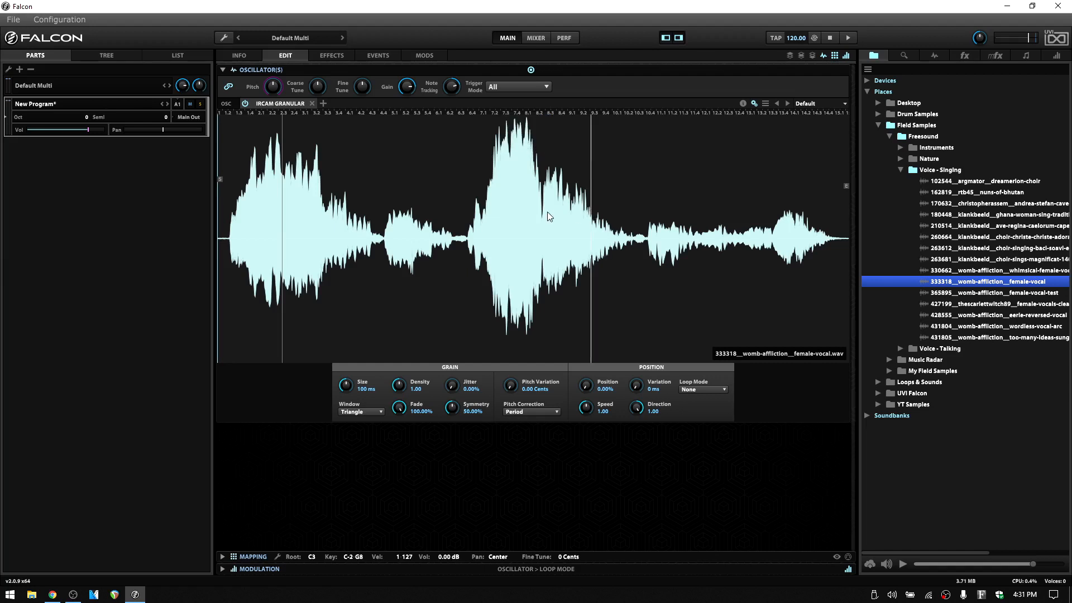
right_click(441, 198)
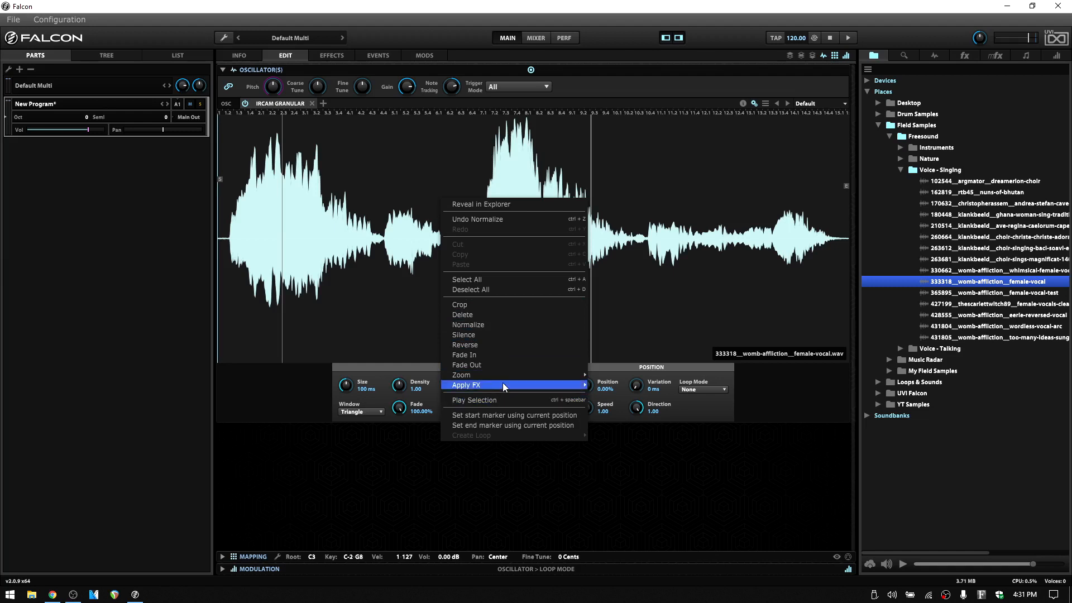
mouse_move(512, 387)
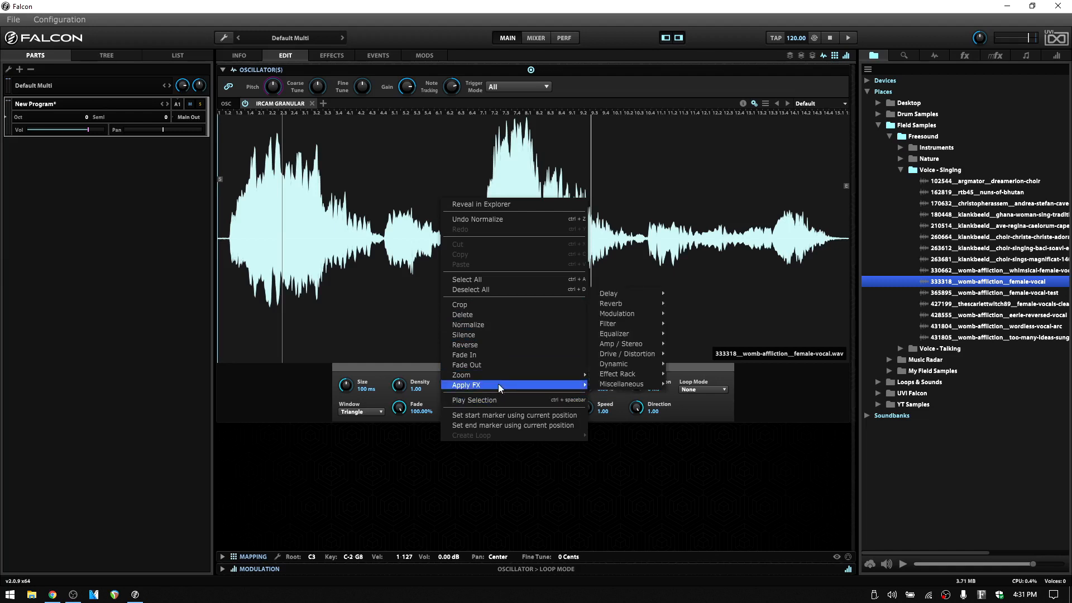
left_click(491, 330)
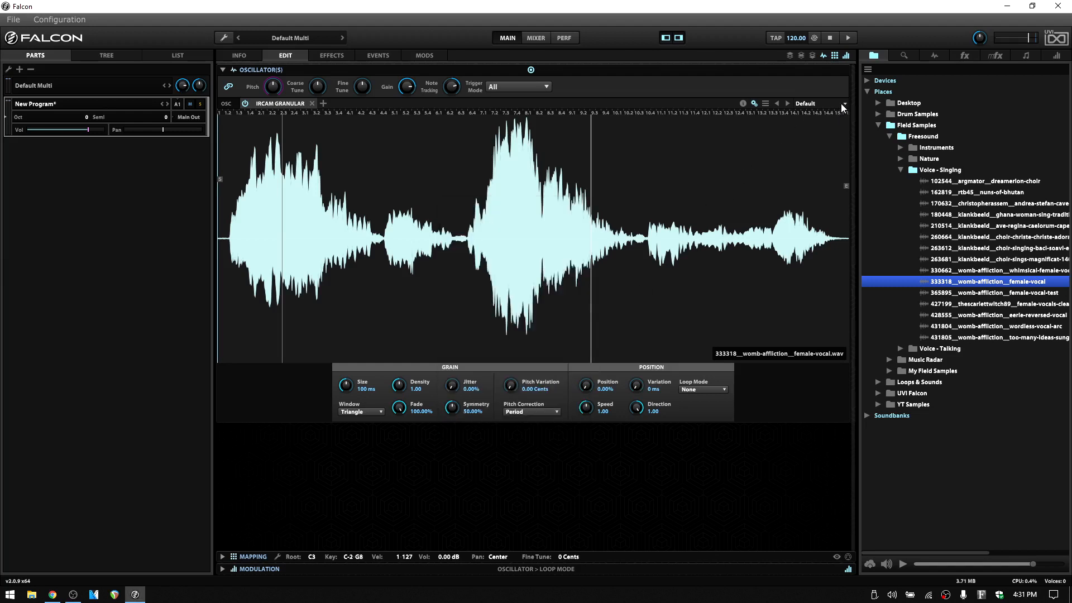
left_click(766, 103)
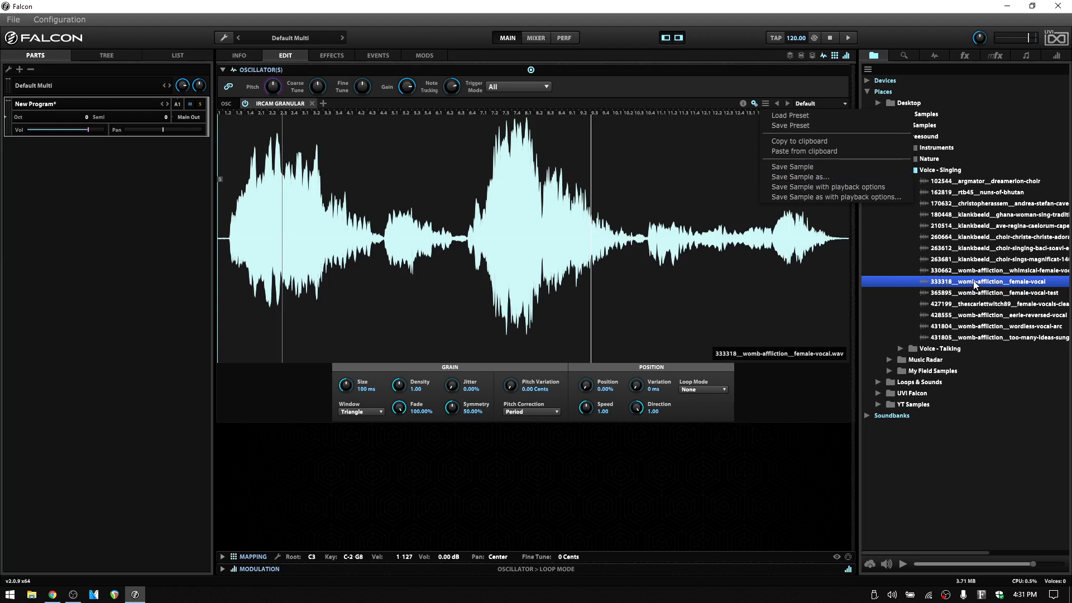
left_click(595, 271)
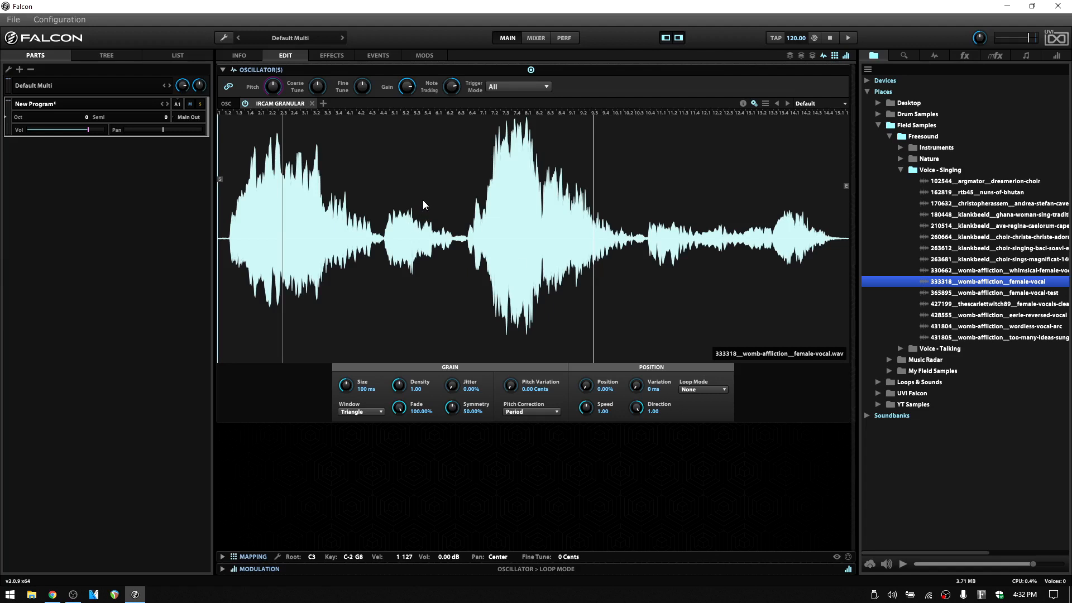
Reverse the whole vocal sample and undo the reversal
right_click(423, 183)
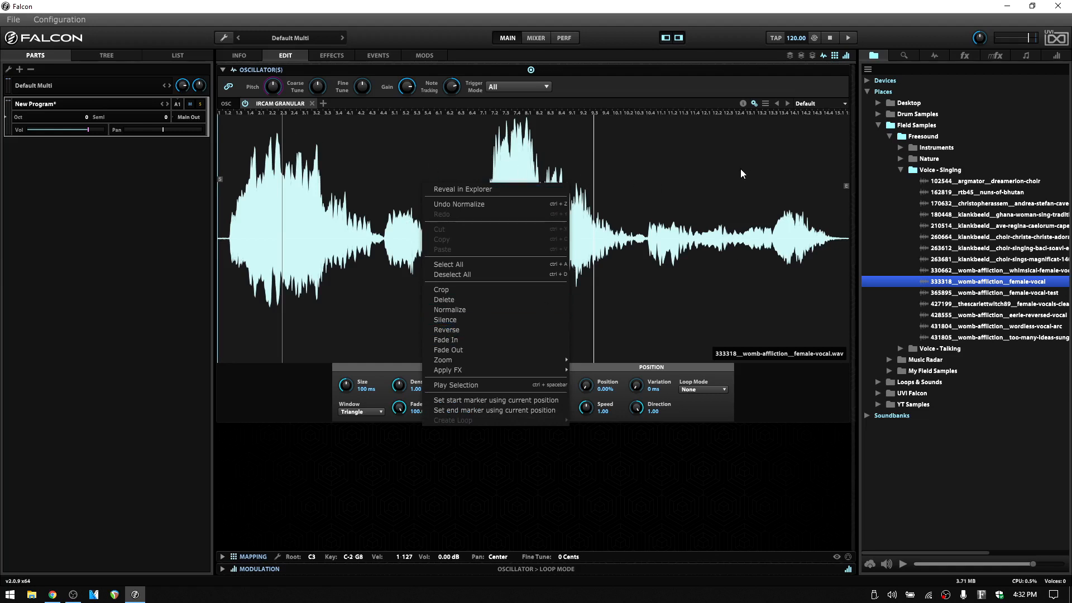
left_click(457, 330)
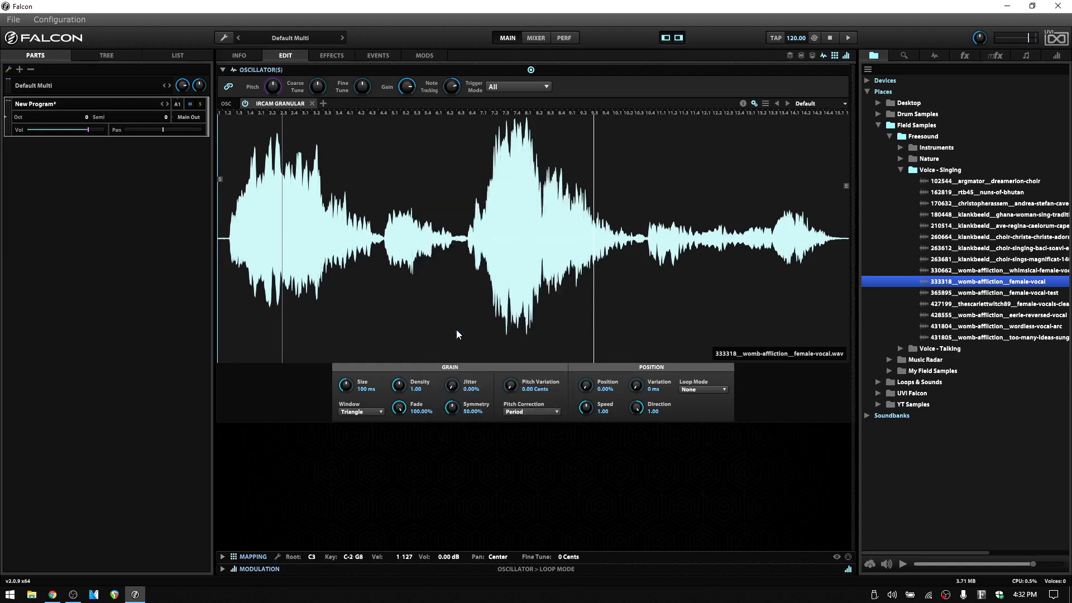
right_click(459, 233)
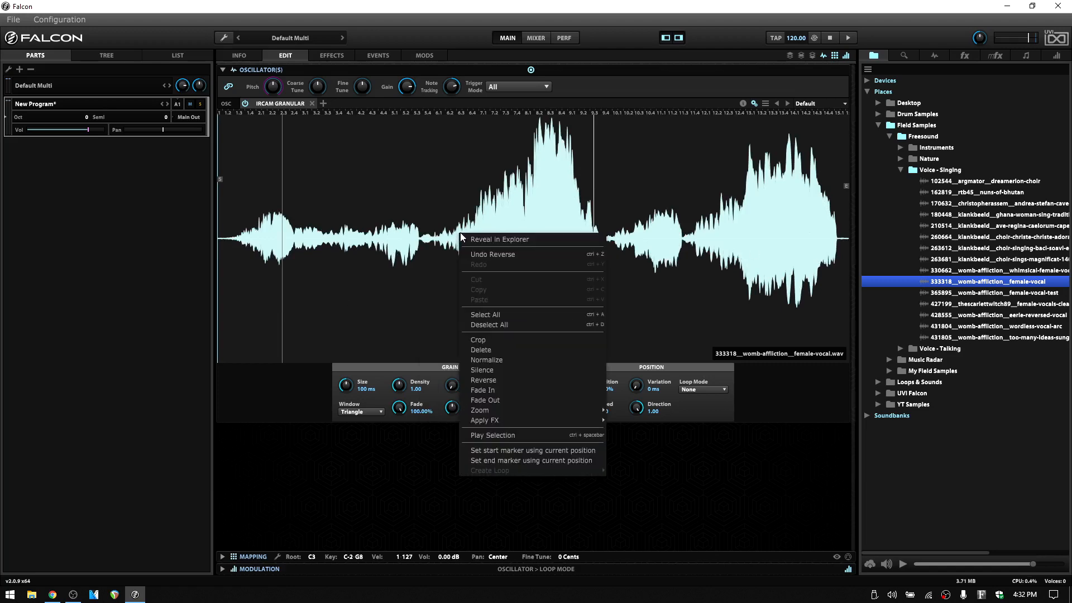
left_click(501, 252)
Reverse only the loud middle phrase of the vocal sample, undo that reversal and clear the selection
left_click(465, 258)
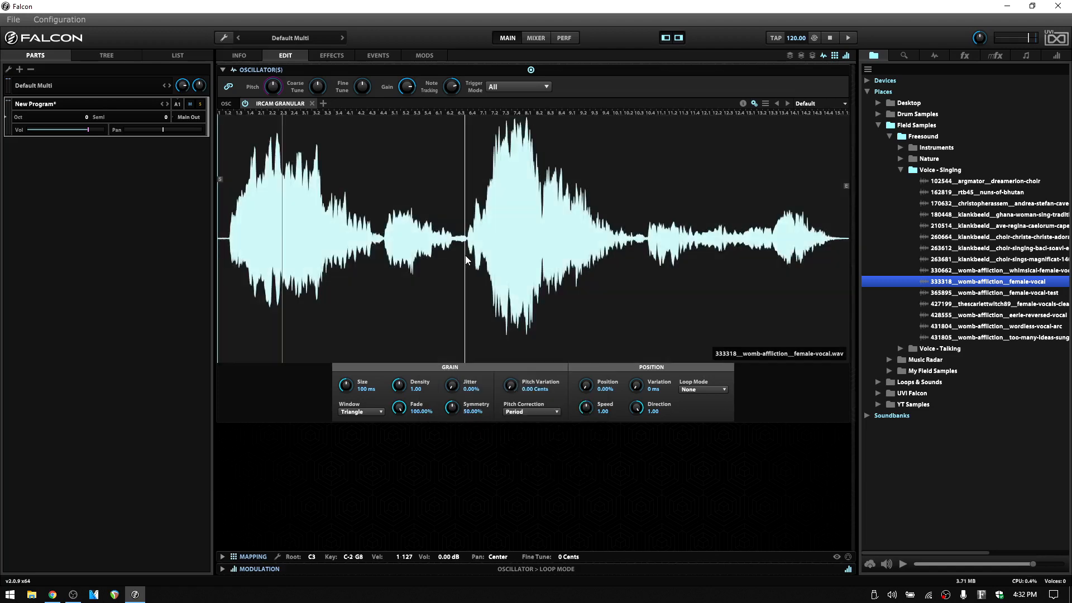
left_click_drag(468, 251, 646, 246)
right_click(564, 231)
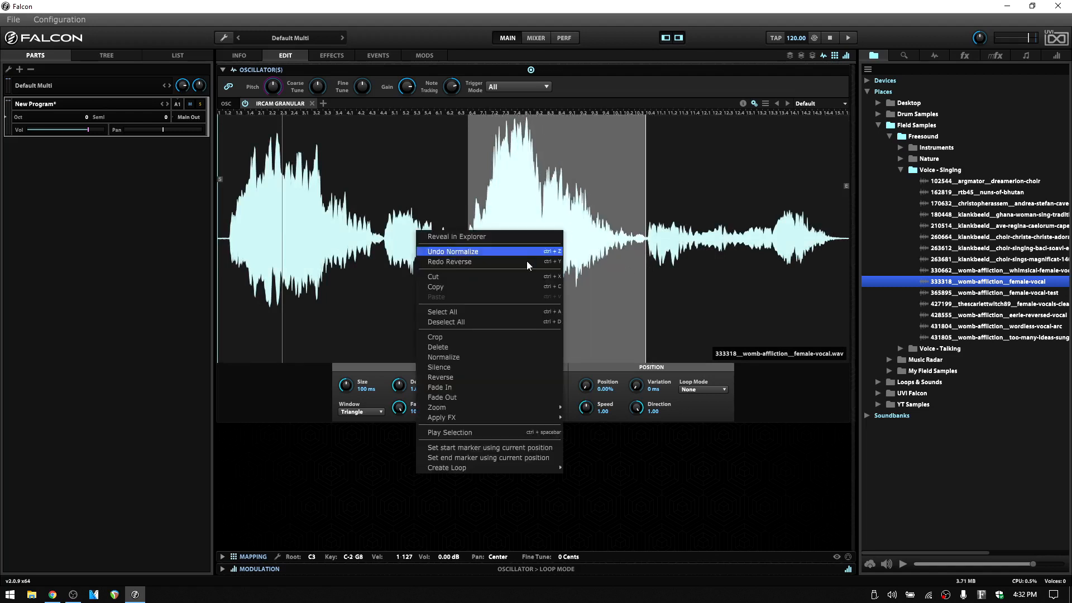
left_click(479, 374)
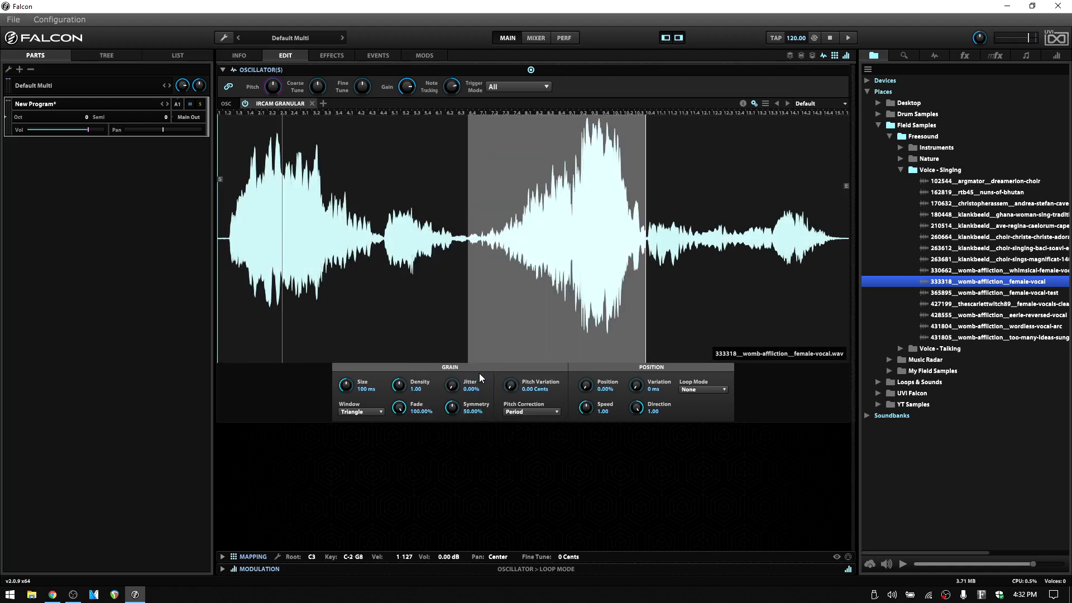
right_click(537, 230)
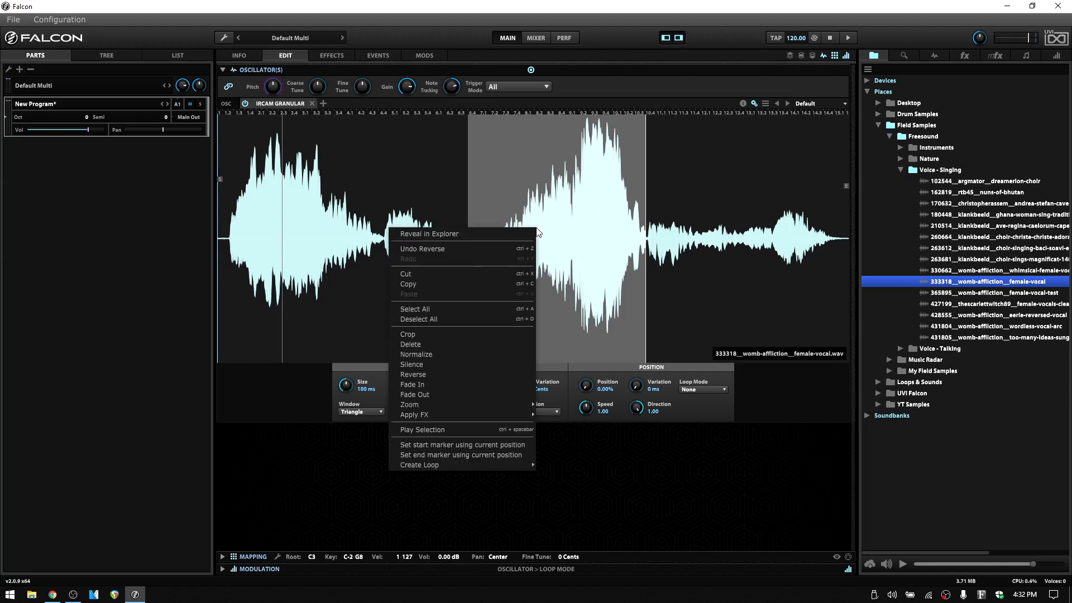
left_click(461, 249)
left_click(443, 267)
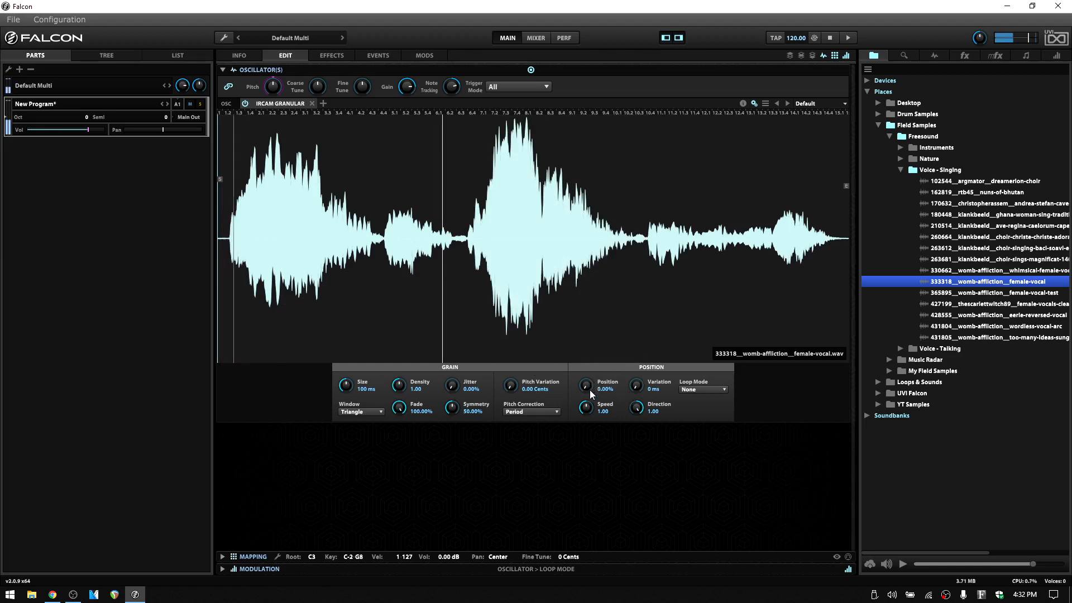
Try a playback speed of 4.16 and reset the speed to 1.00
left_click_drag(587, 412, 589, 366)
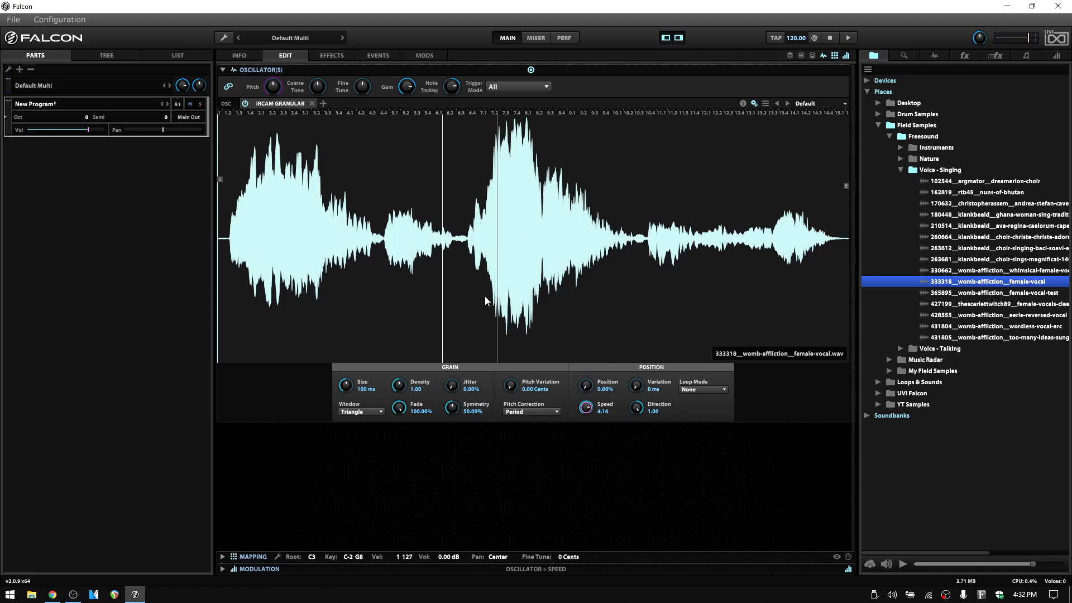
double_click(586, 412)
Crop the vocal sample to the section from the first sung note to just before the loud middle phrase
left_click_drag(228, 241, 469, 258)
right_click(416, 252)
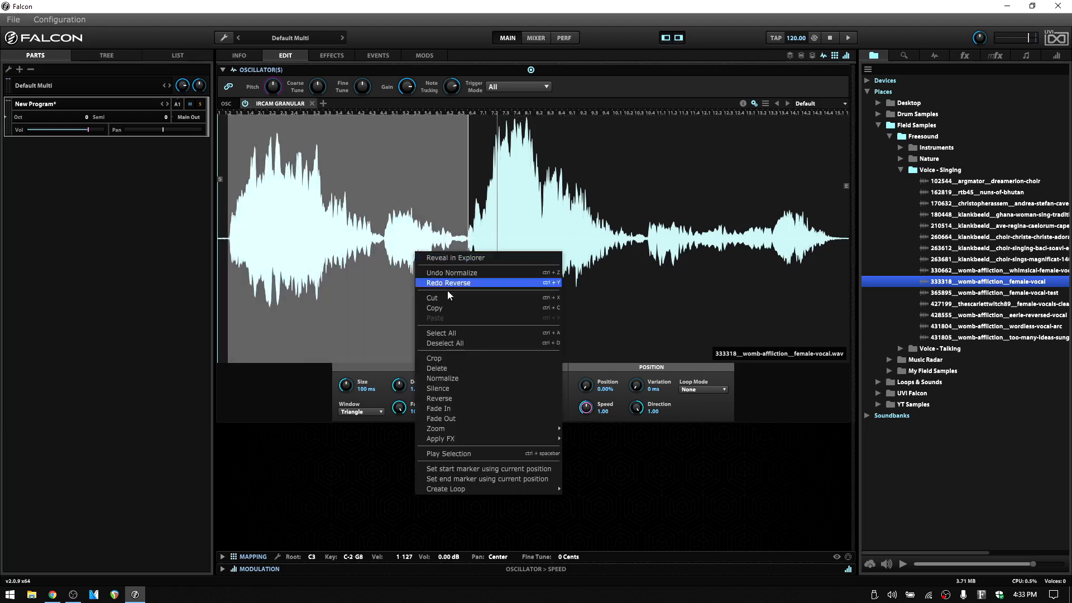
left_click(469, 365)
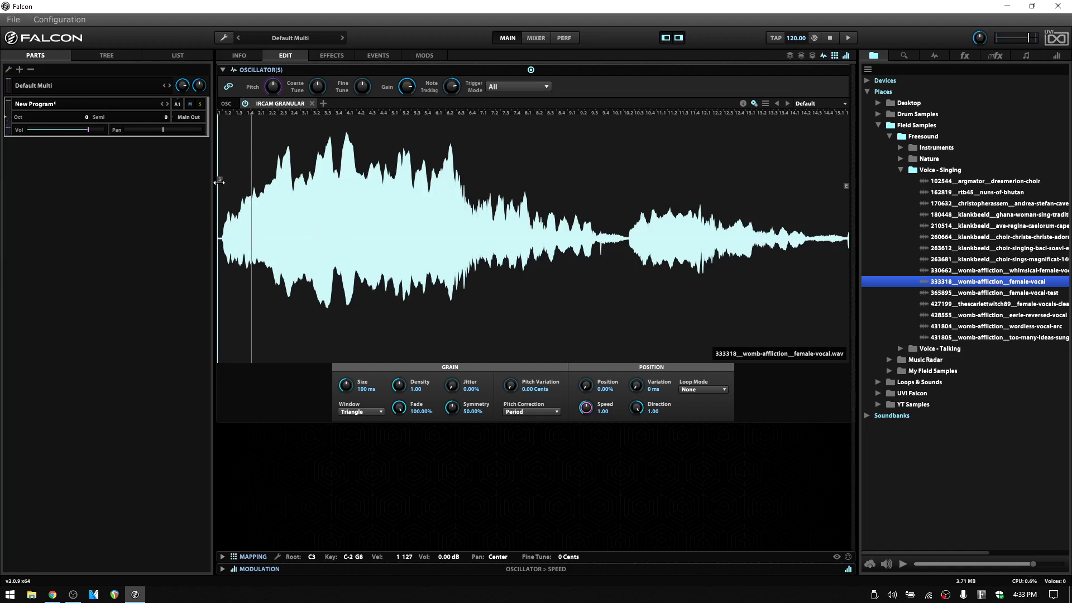
Narrow the playback range to a short early section with the start and end markers, and return both markers to the sample's ends
left_click_drag(219, 182, 338, 195)
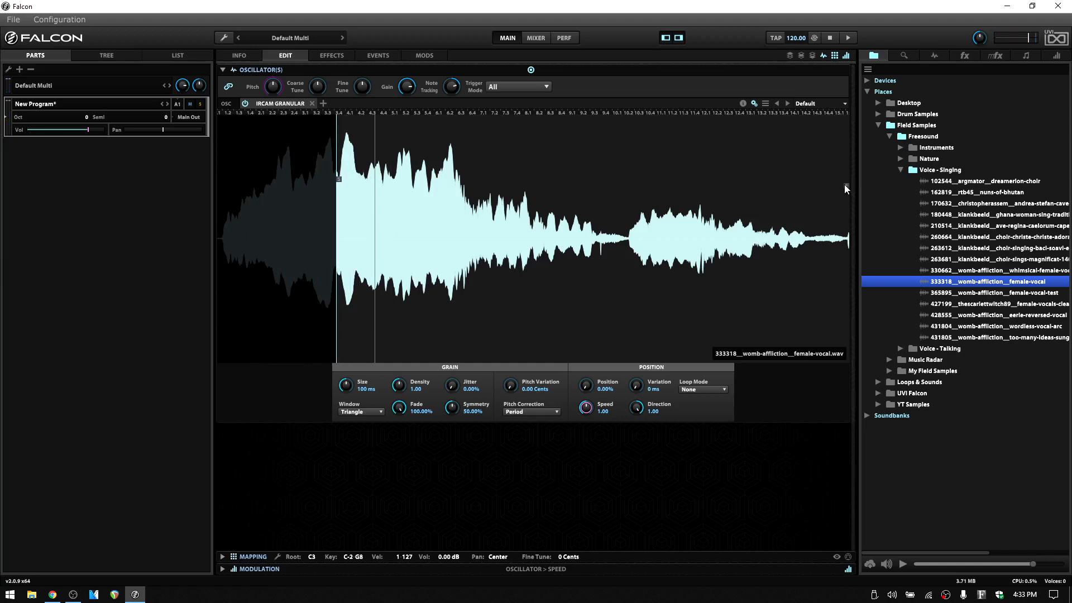
left_click_drag(848, 188, 408, 188)
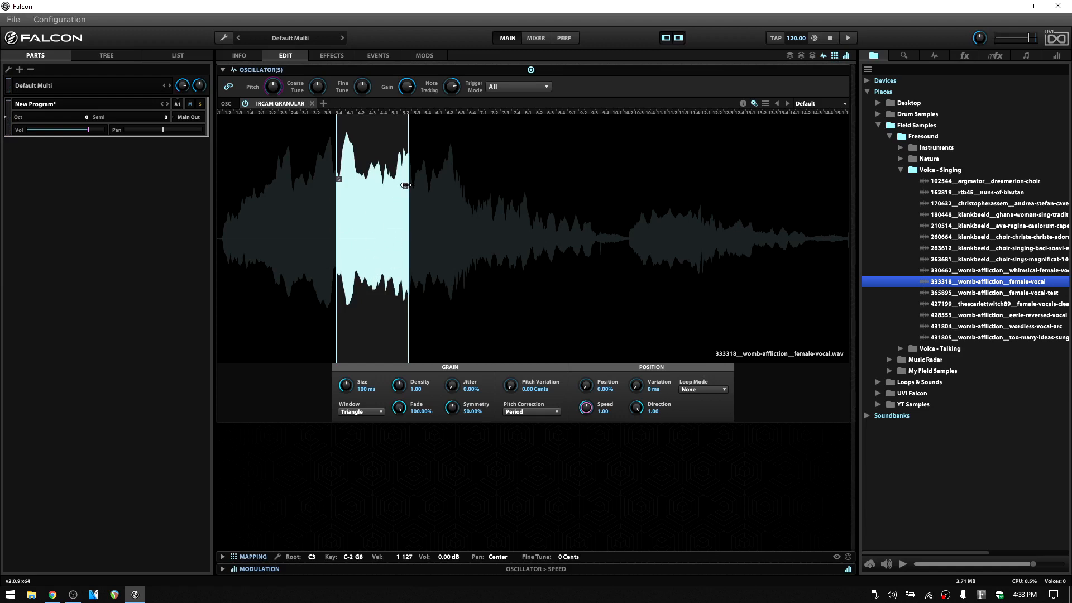
left_click_drag(407, 189, 848, 190)
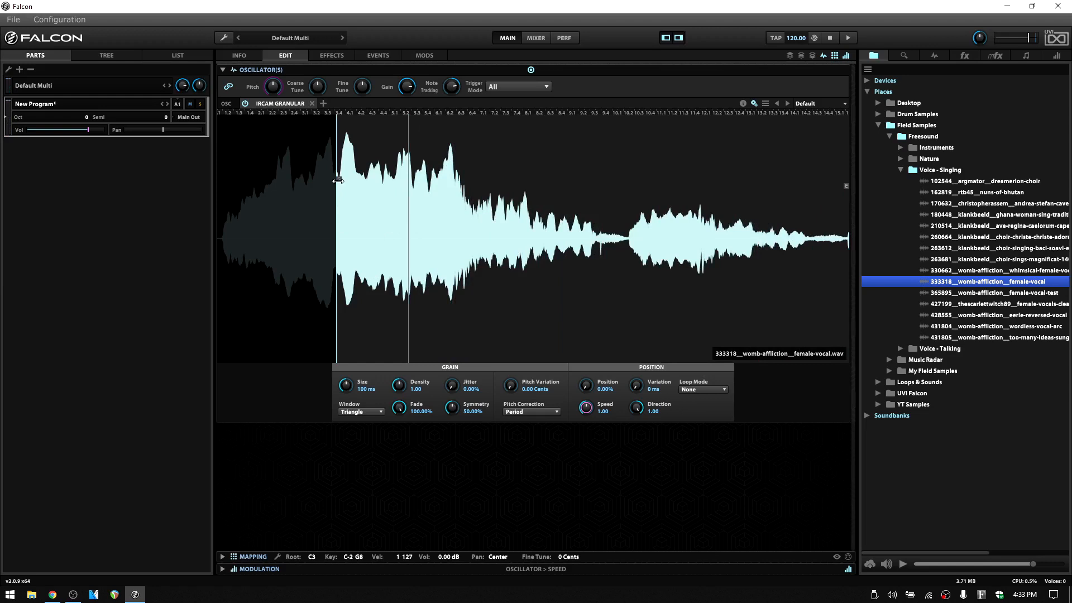
left_click_drag(337, 182, 220, 184)
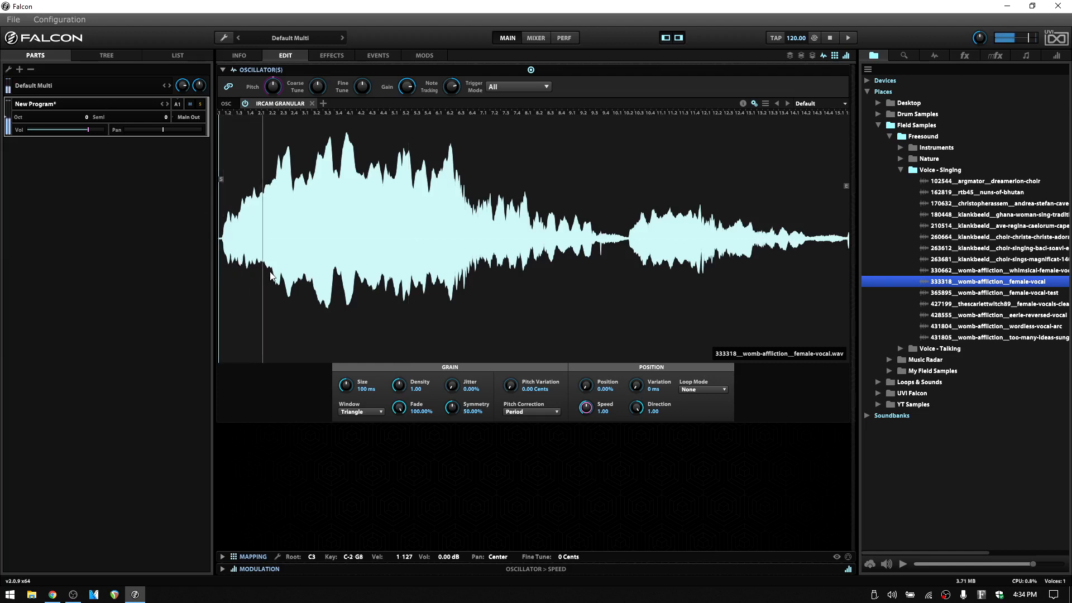
Try a position of 49.20% with the start marker moved inward, and restore the position to 0.00% and the marker to the sample's beginning
left_click(588, 391)
left_click_drag(585, 356, 585, 327)
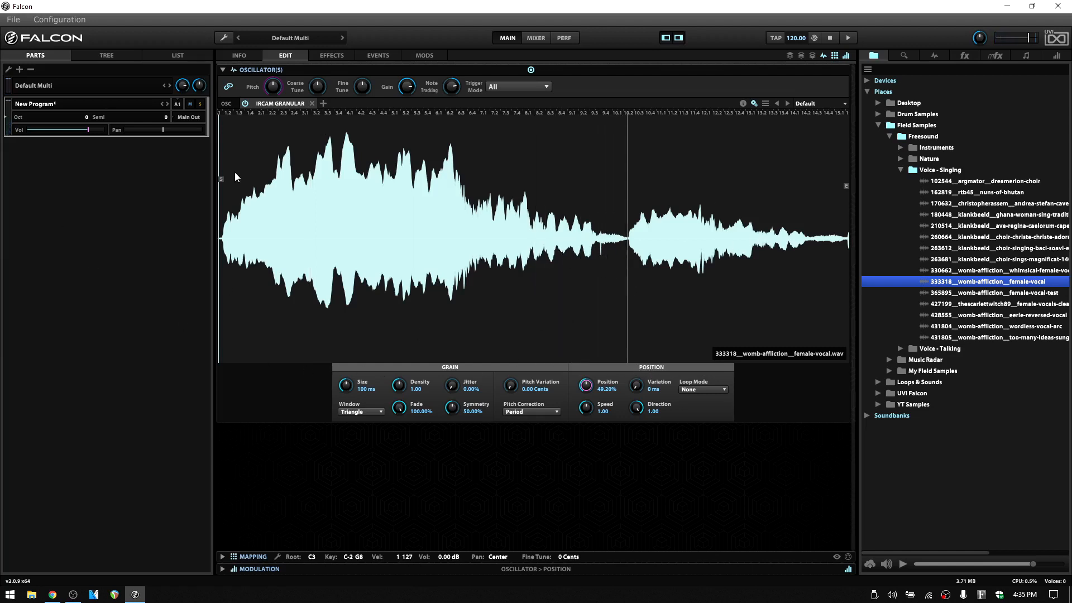
left_click_drag(222, 184, 453, 213)
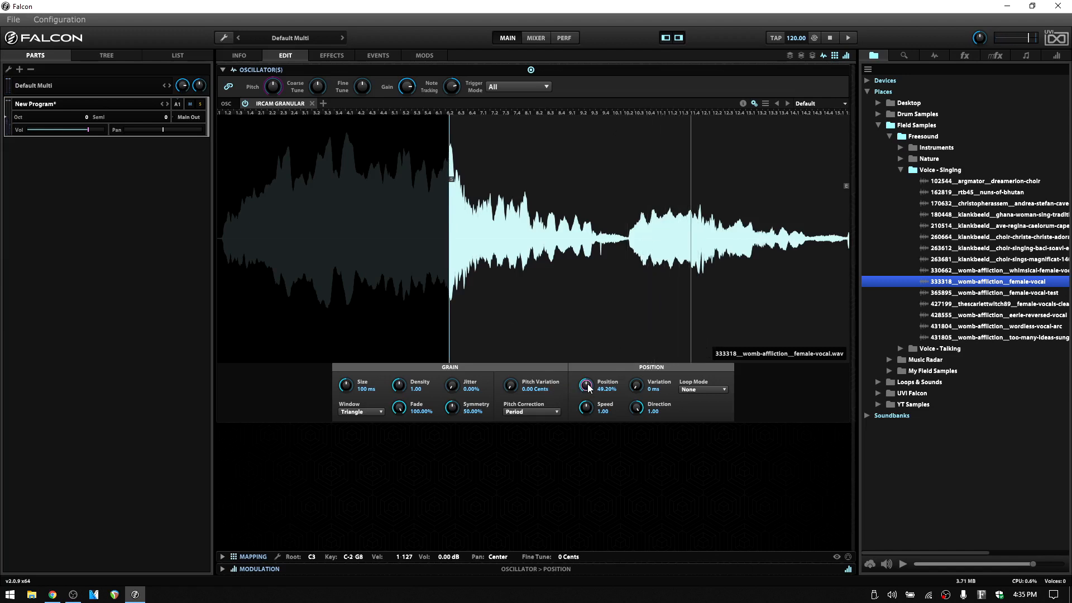
left_click_drag(586, 385, 587, 410)
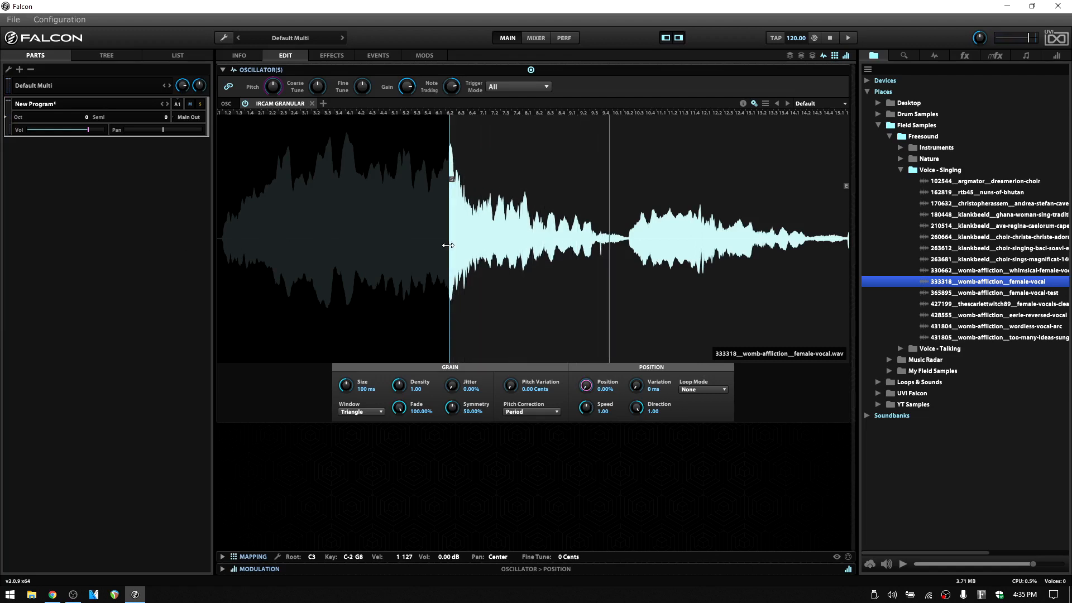
left_click_drag(449, 246, 217, 233)
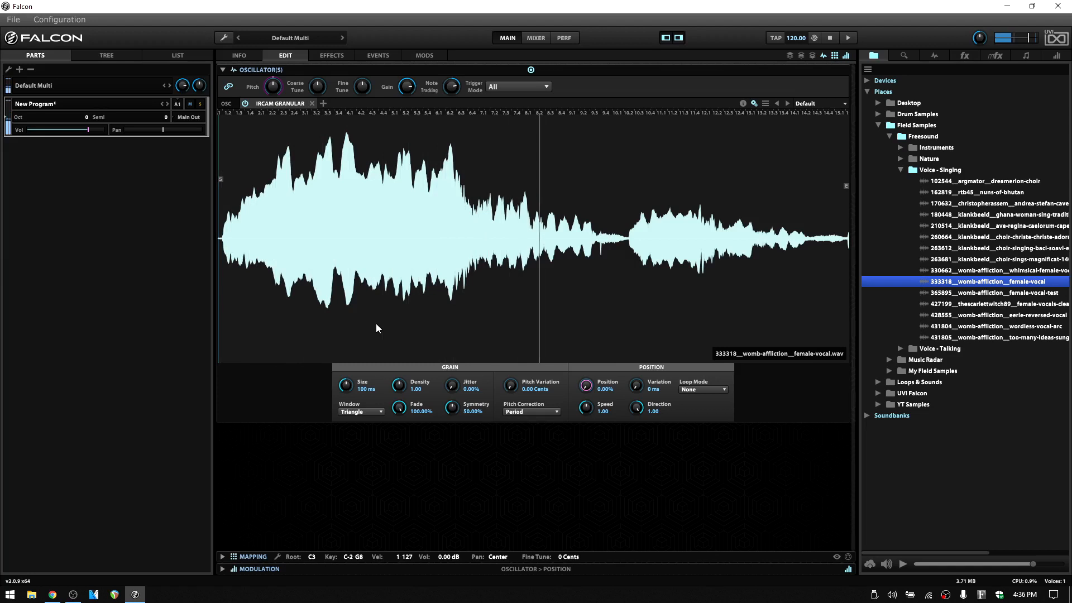
Try grain sizes of 500 ms and 5.00 ms, and reset the grain size to 100 ms
left_click_drag(346, 386, 347, 314)
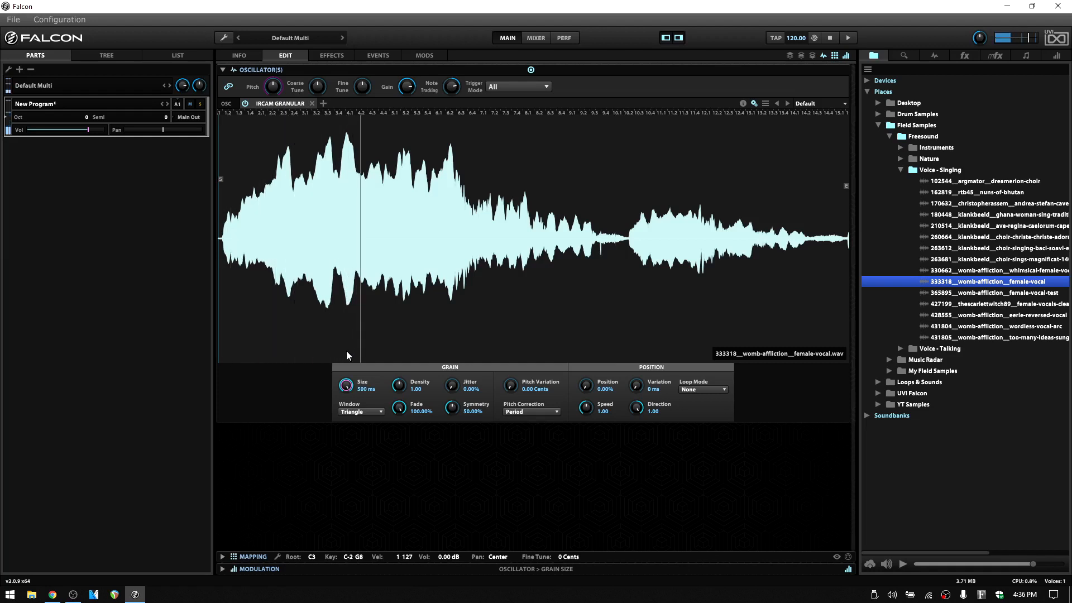
left_click_drag(347, 387, 350, 540)
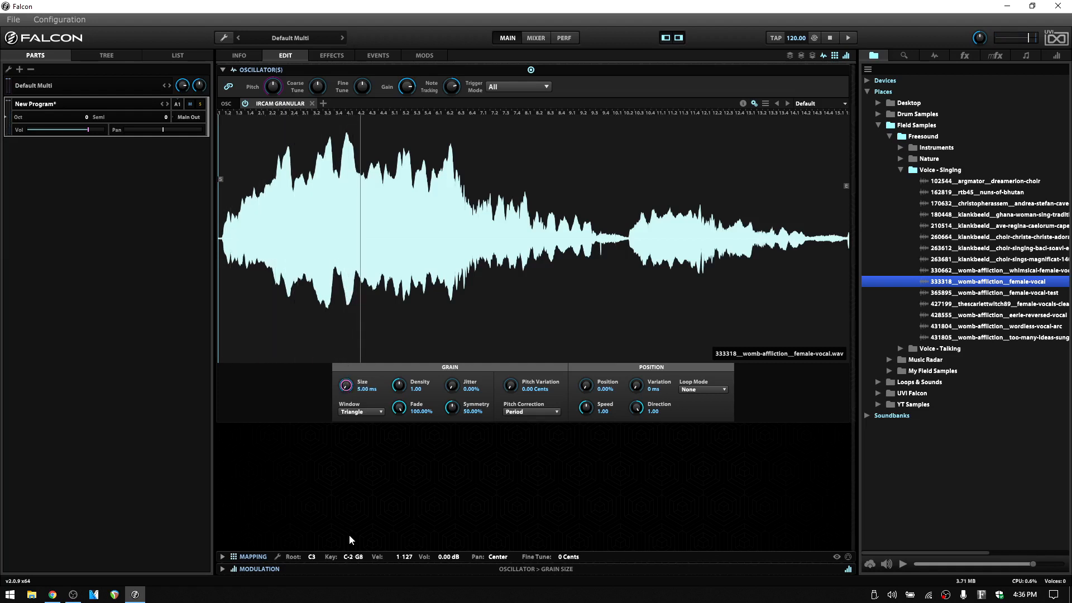
double_click(346, 385)
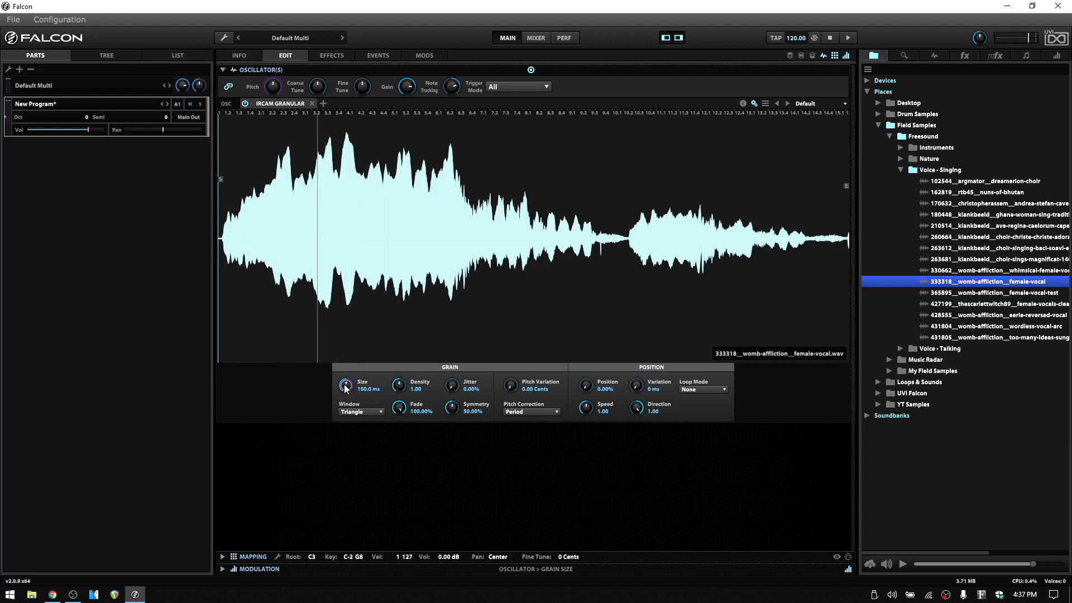
Try grain sizes of 5.00 ms, 102 ms and 500 ms on the vocal sample
left_click_drag(345, 385, 350, 406)
left_click_drag(354, 451, 357, 458)
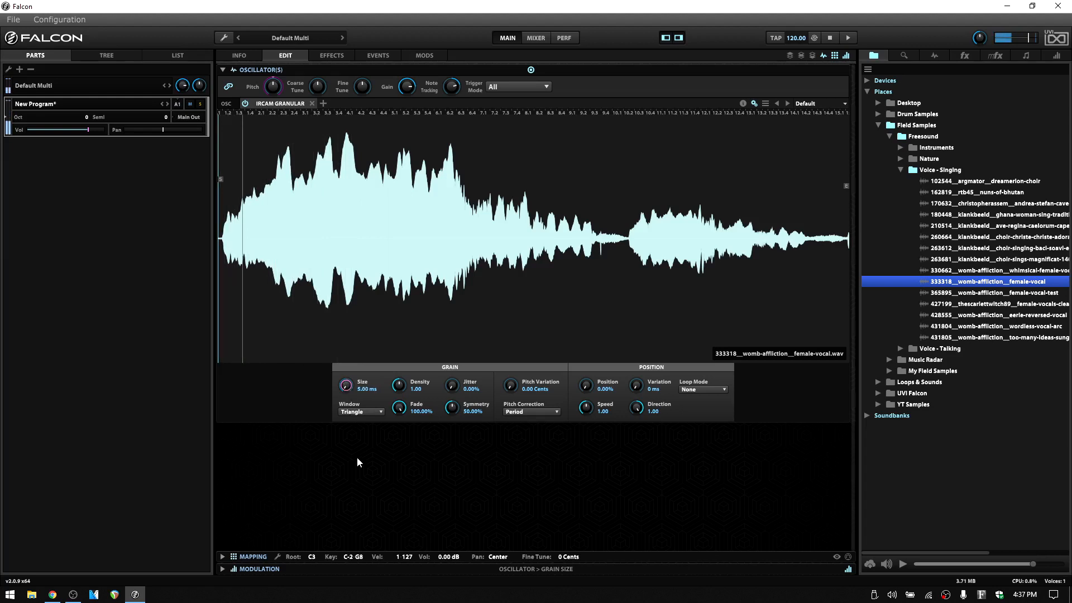
mouse_move(345, 391)
left_mouse_down()
mouse_move(347, 320)
mouse_move(349, 405)
left_mouse_up()
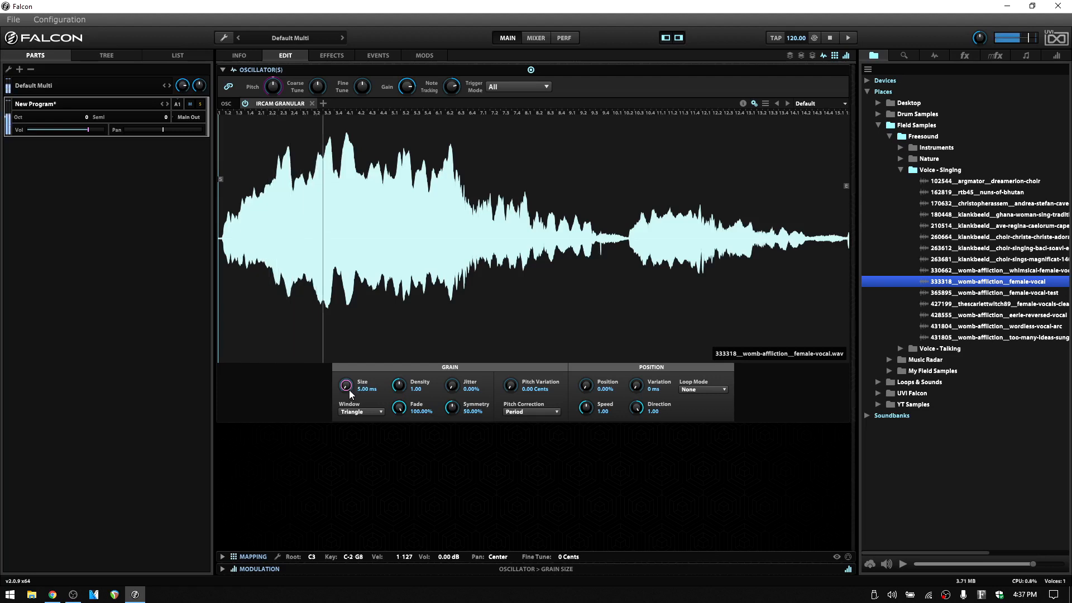
left_click_drag(350, 390, 345, 315)
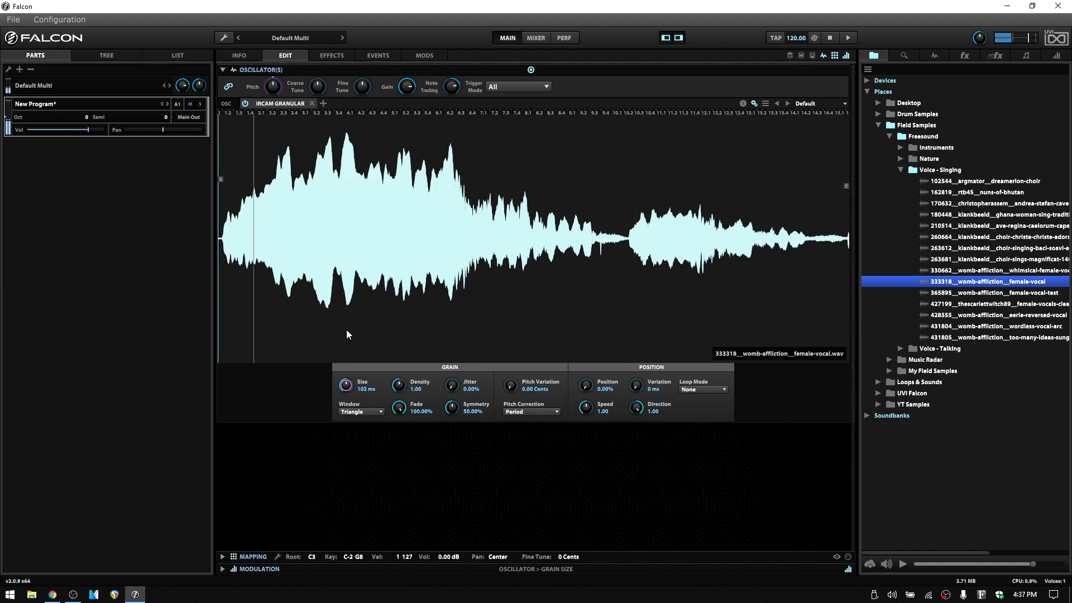
mouse_move(346, 334)
left_mouse_down()
mouse_move(346, 363)
mouse_move(350, 303)
mouse_move(355, 318)
left_mouse_up()
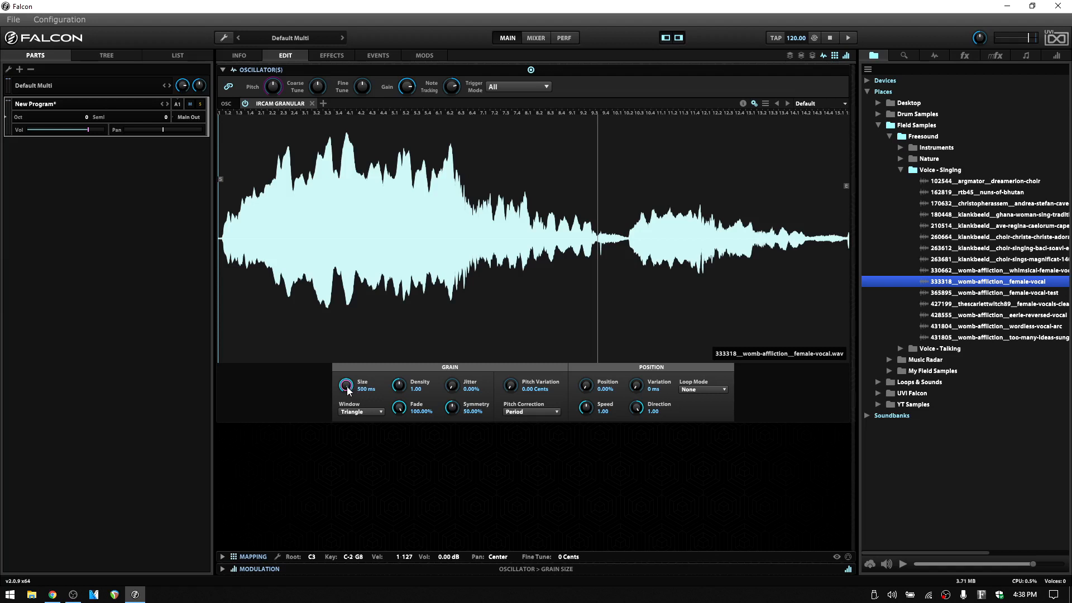
left_click_drag(347, 390, 326, 547)
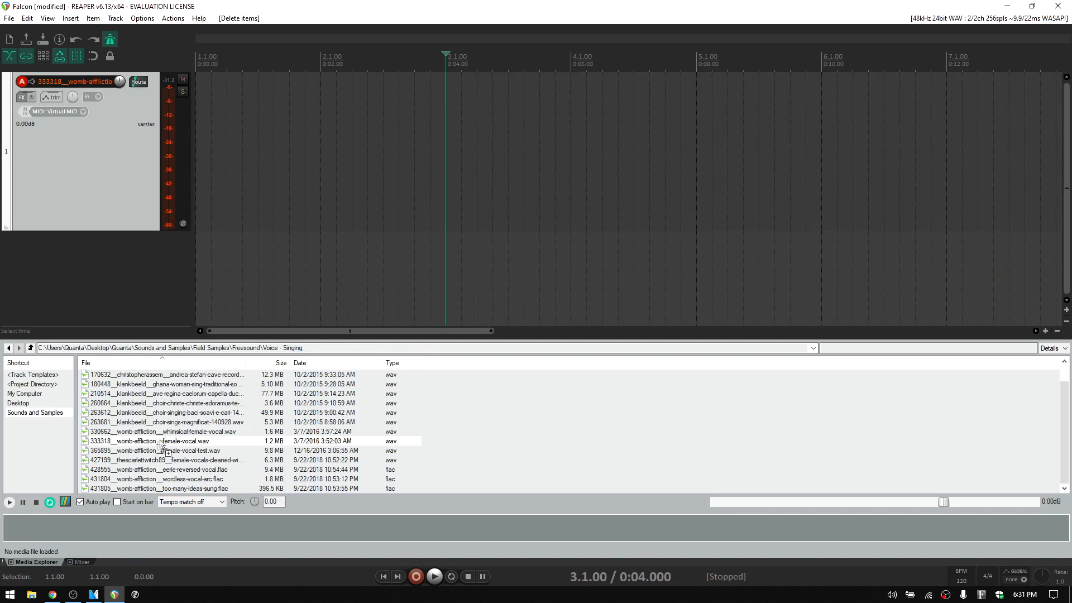
In REAPER, insert 333318__womb-affliction__female-vocal.wav on track 1, split it at the grid, and trim the slices to leave gaps
left_click_drag(159, 441, 186, 167)
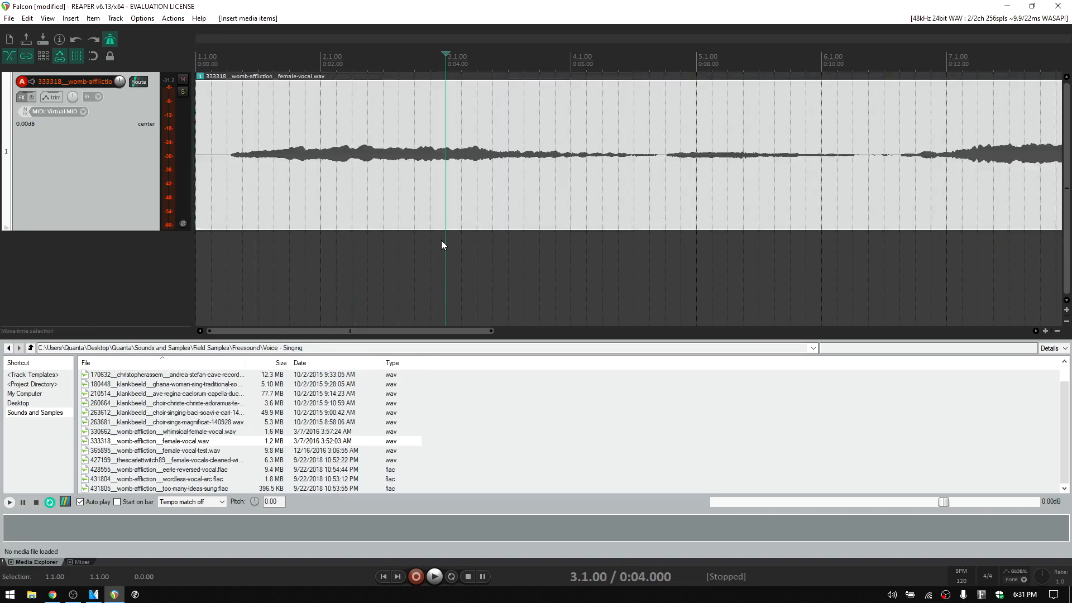
key("shift+s")
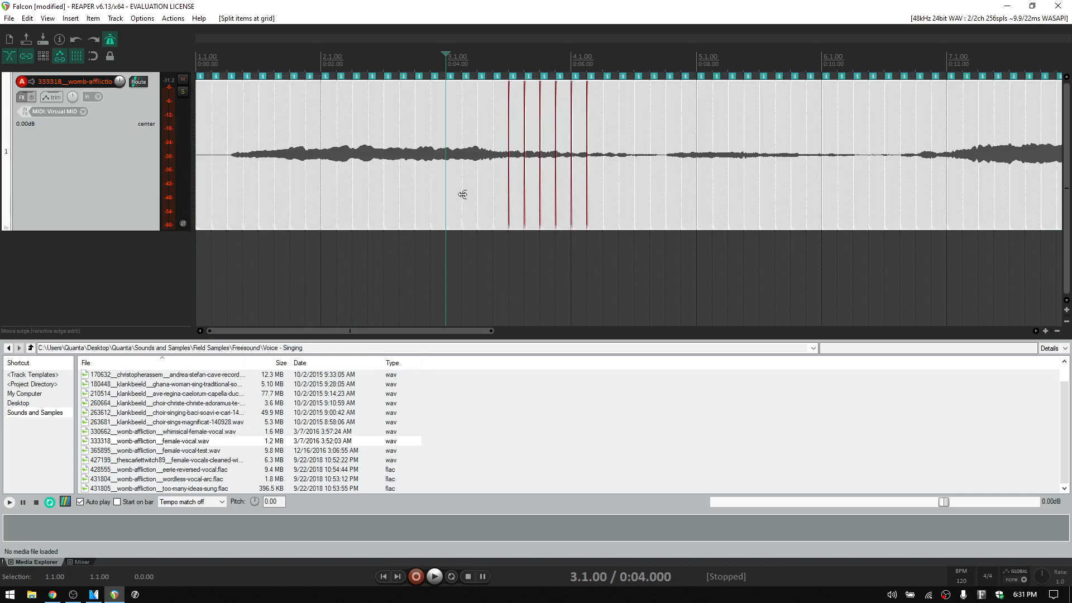
left_click_drag(463, 190, 470, 191)
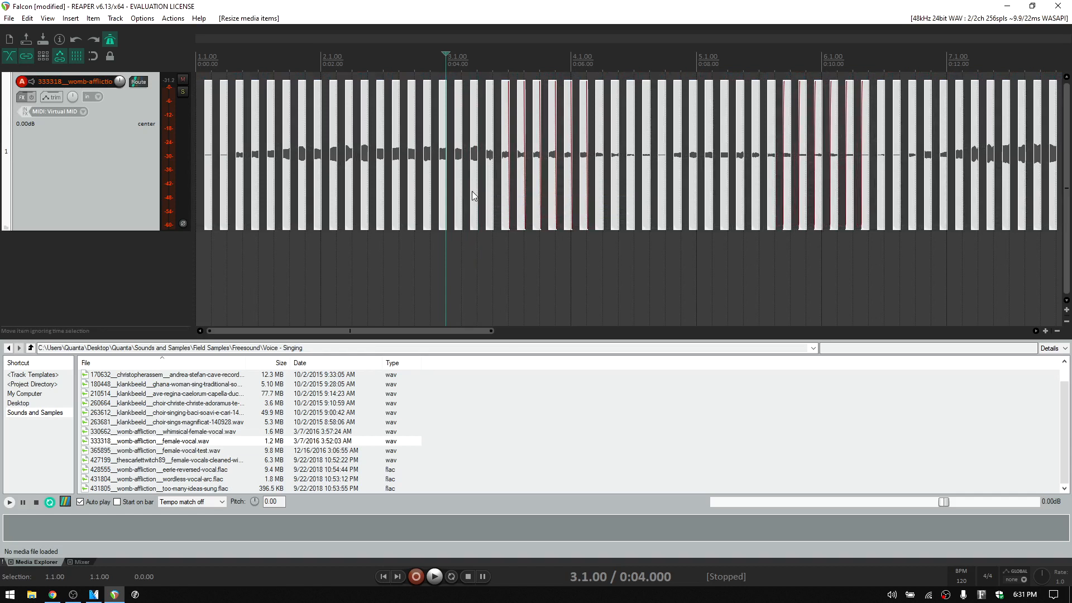
left_click(223, 215)
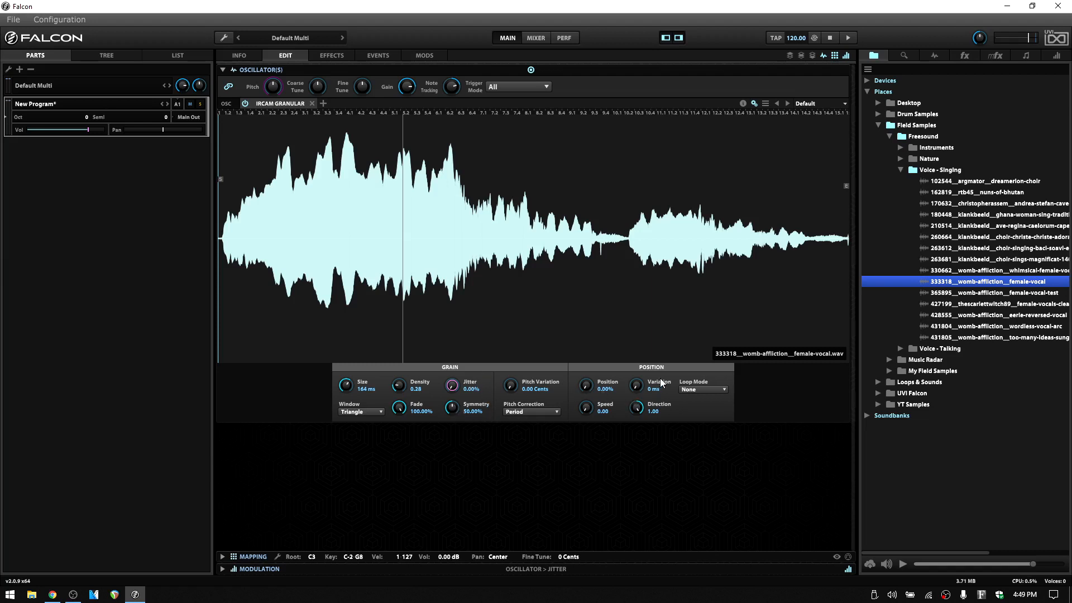
In Falcon, set the granular playback speed to 0.13 and the position to 23.60%
left_click(587, 408)
double_click(587, 410)
left_click_drag(588, 412, 588, 410)
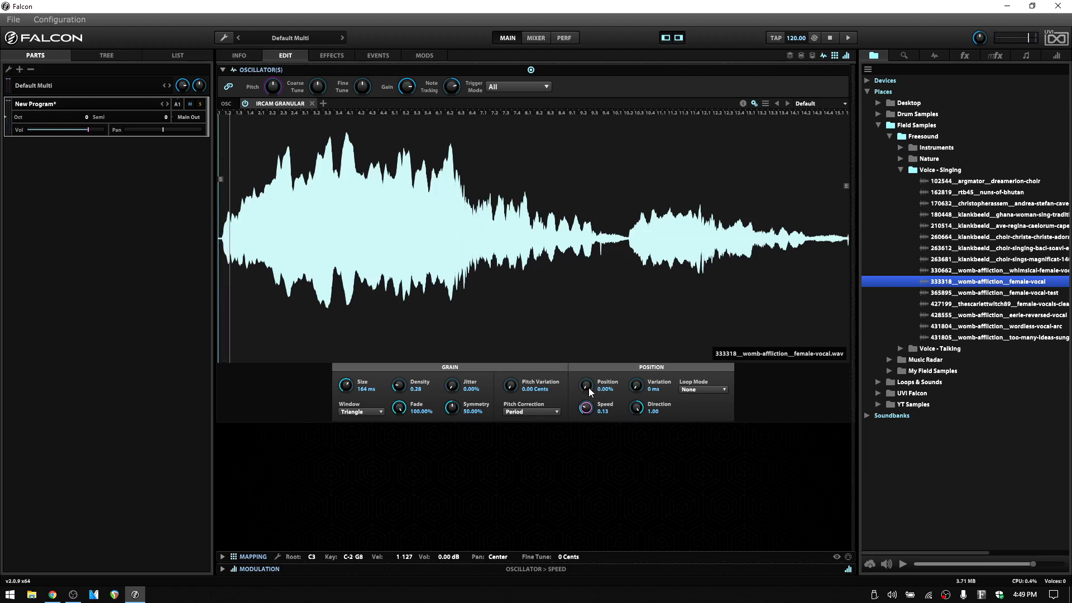
left_click_drag(589, 391, 590, 382)
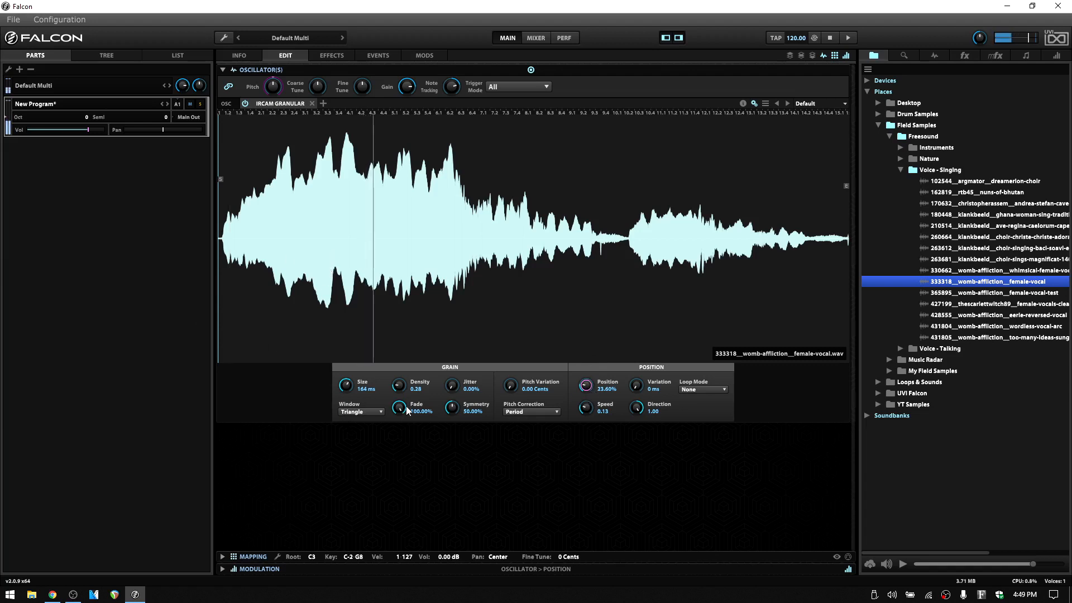
Set the grain density to 0.44 and raise the jitter through 15.20% and 63.20% to 100.00%
left_click_drag(399, 385, 453, 387)
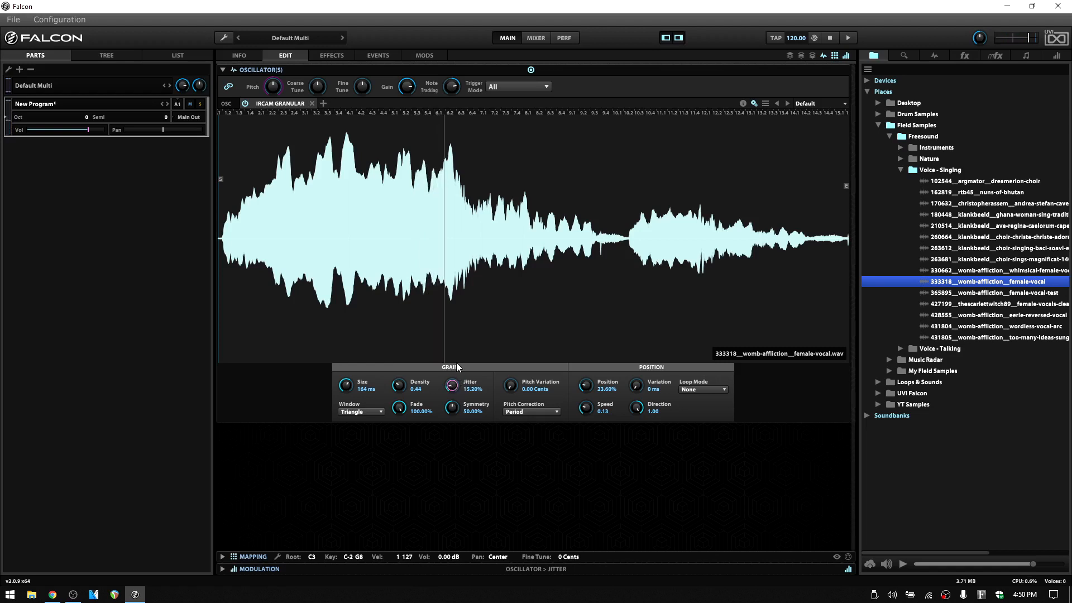
left_click_drag(457, 364, 457, 290)
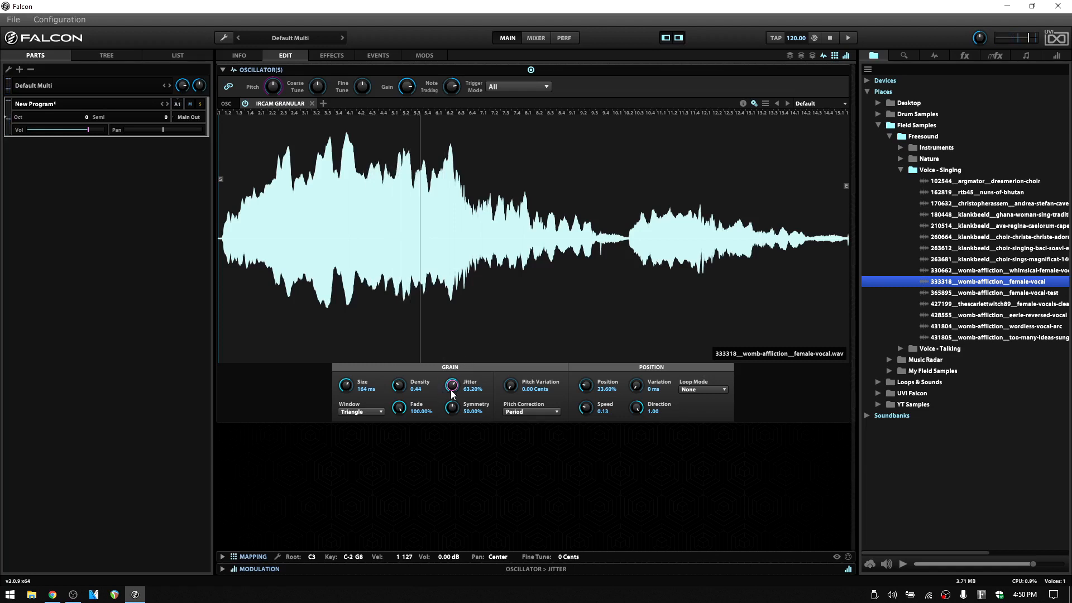
left_click_drag(463, 307, 464, 317)
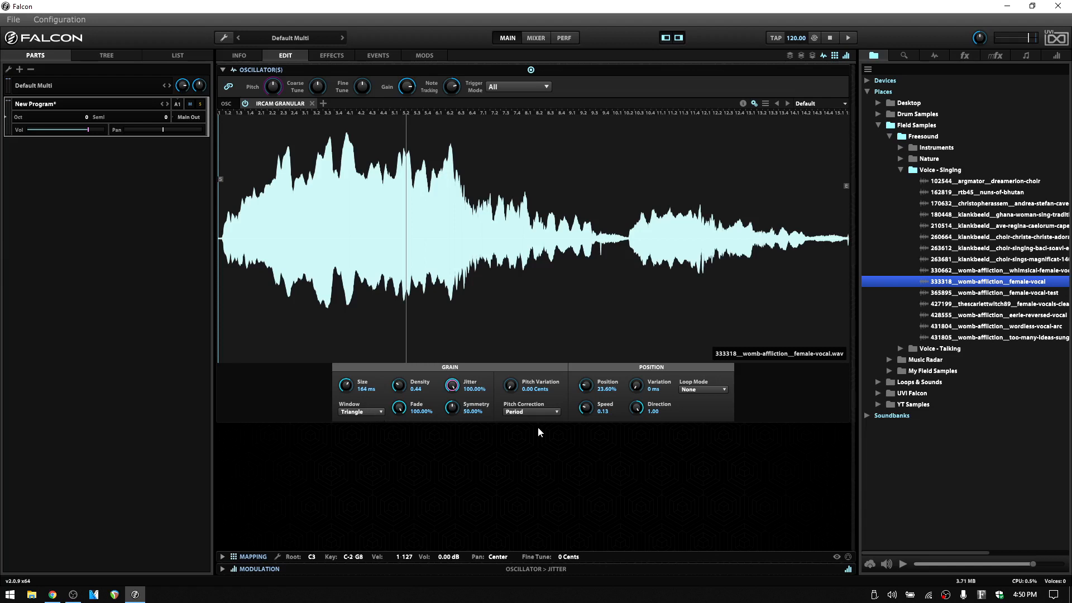
Return the speed to 1.00, jitter to 0.00%, density to 1.00 and grain size to 100.0 ms
left_click_drag(586, 409, 588, 387)
double_click(448, 395)
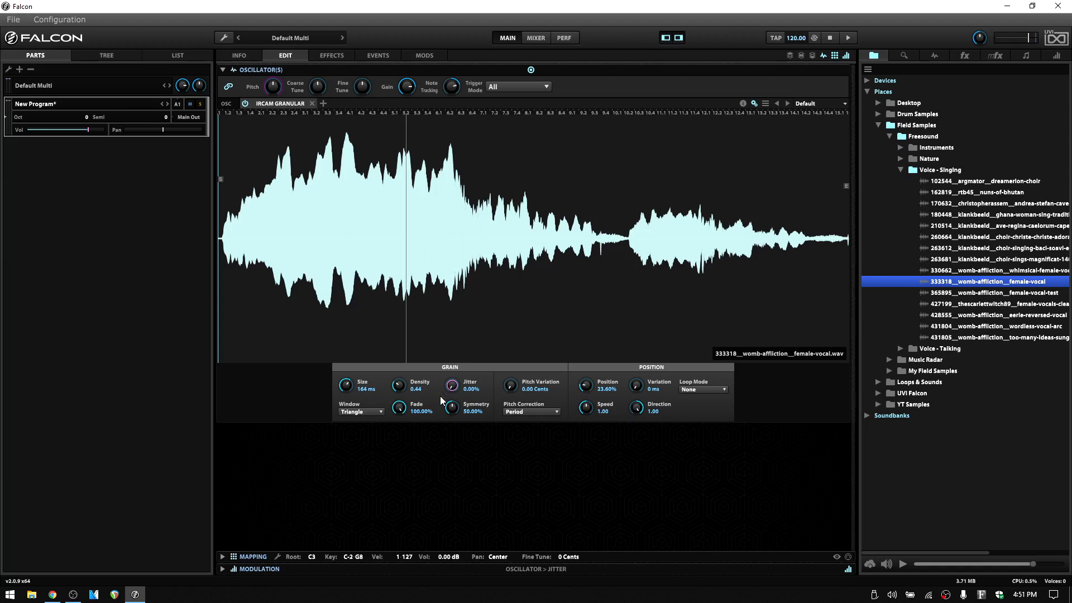
double_click(398, 389)
double_click(347, 387)
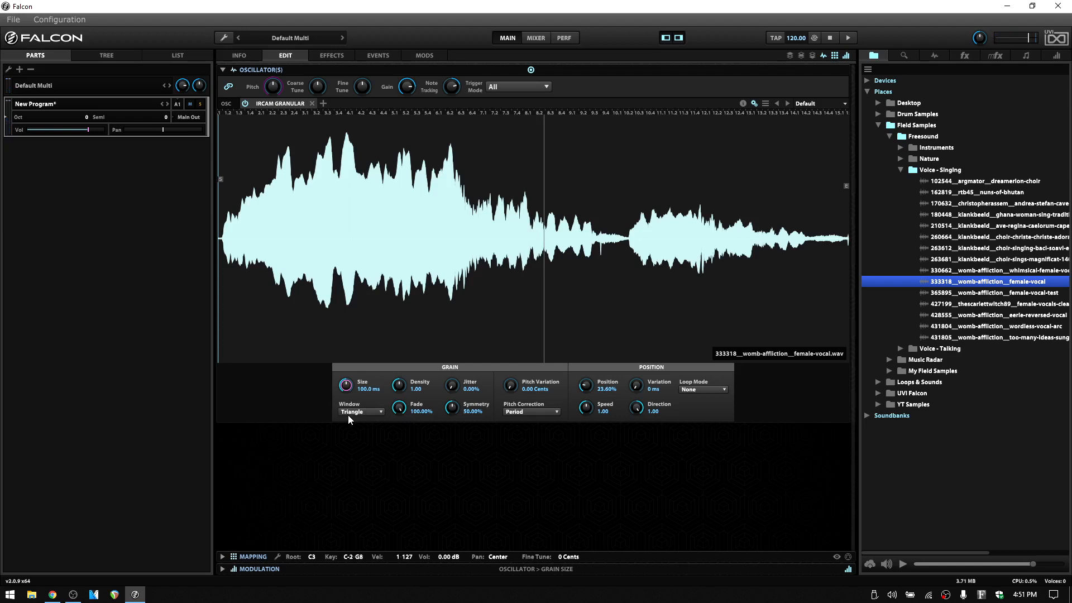
Set the grain window to Squared, with a fade of 0.00%, grain size of 60.8 ms and density of 0.33
left_click(381, 411)
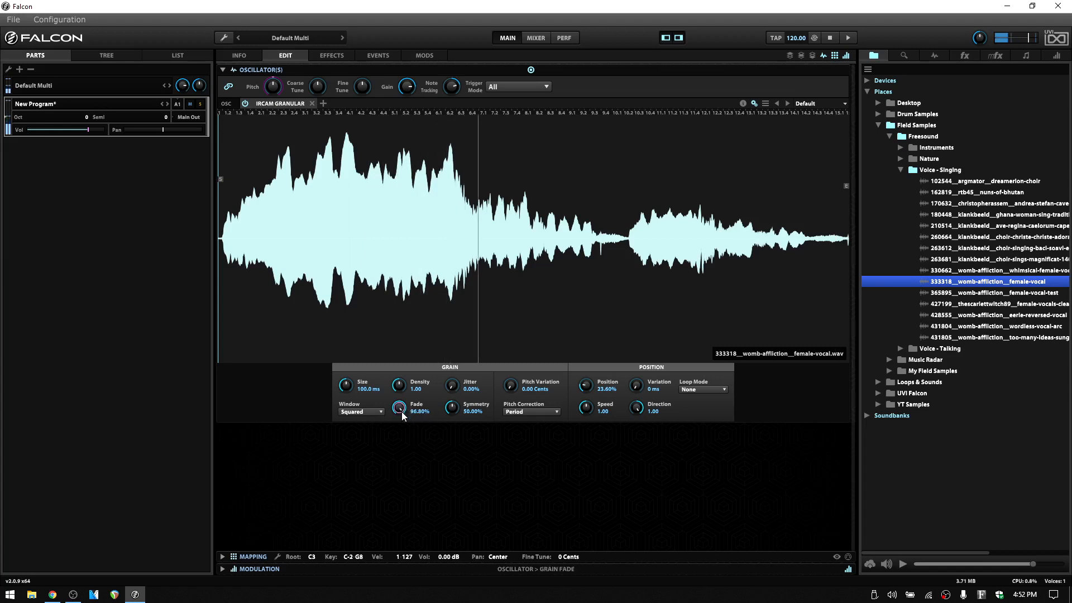
left_click_drag(401, 411, 411, 450)
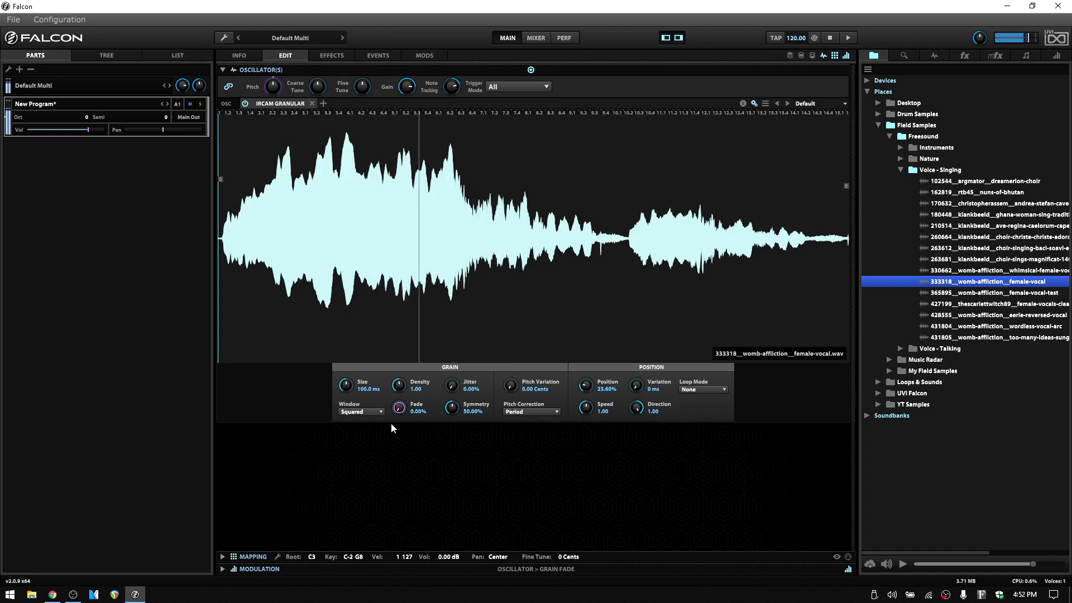
left_click_drag(400, 408, 413, 157)
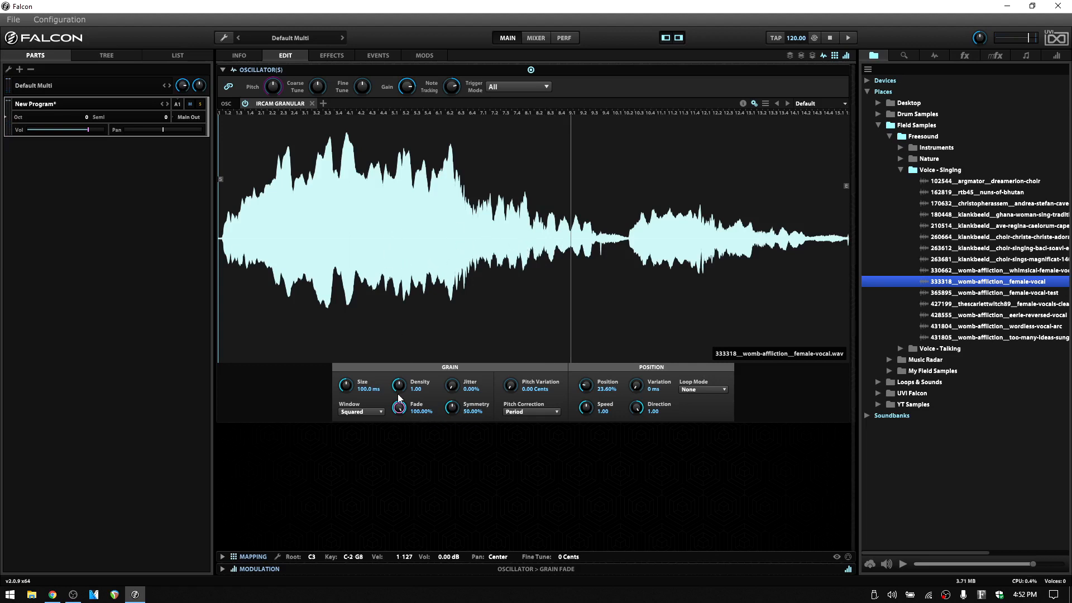
left_click_drag(397, 412, 398, 563)
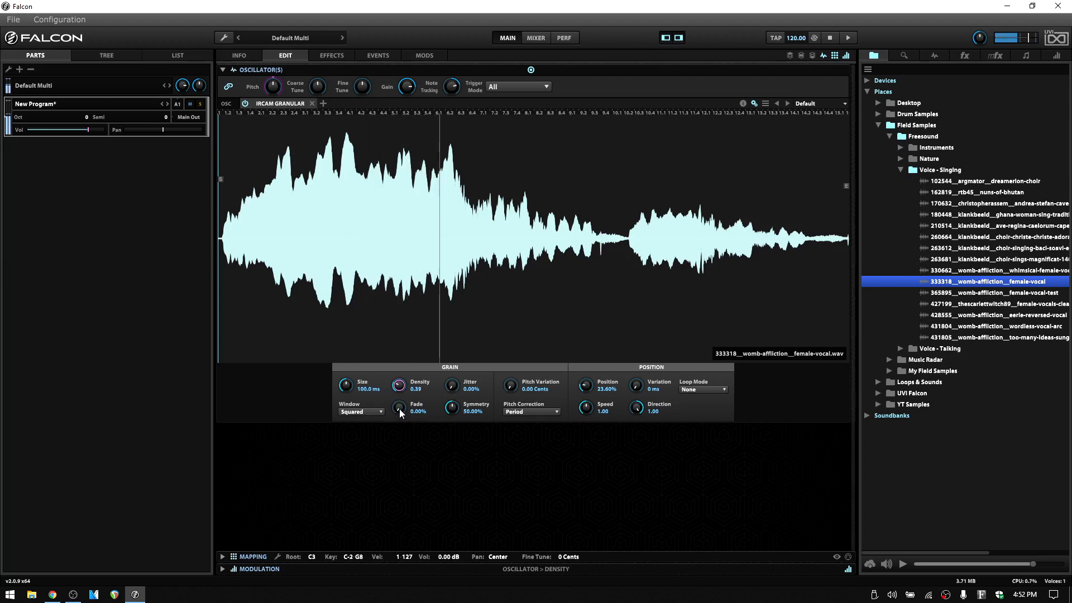
left_click_drag(346, 386, 400, 391)
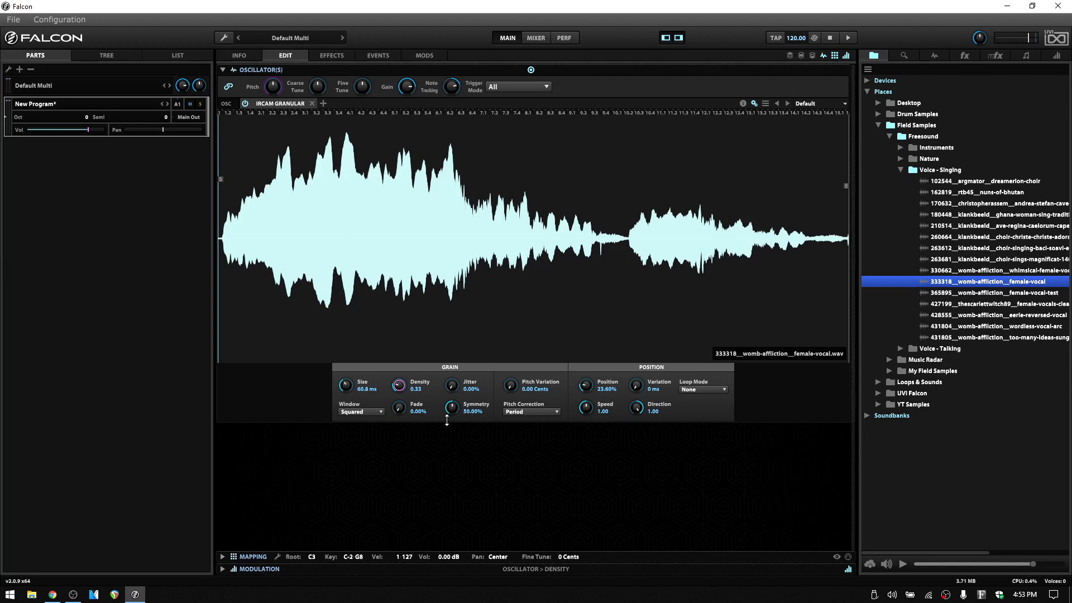
Try grain symmetry values of 0.00% and 100.00%, and reset the symmetry to 50.00%
left_click_drag(453, 410, 461, 483)
left_click_drag(455, 413, 452, 237)
double_click(453, 409)
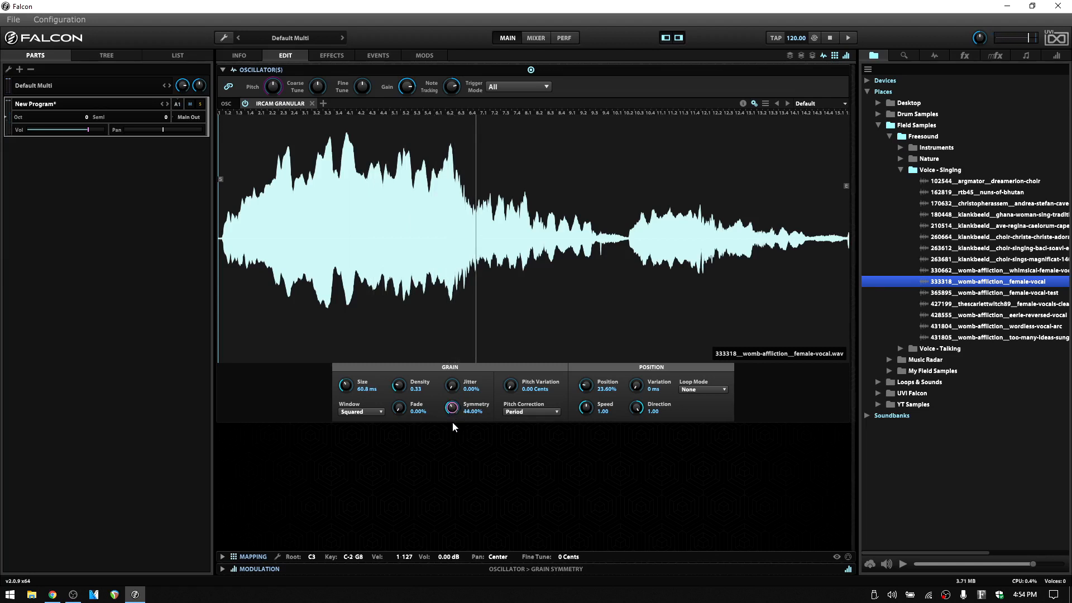
left_click_drag(454, 438, 458, 475)
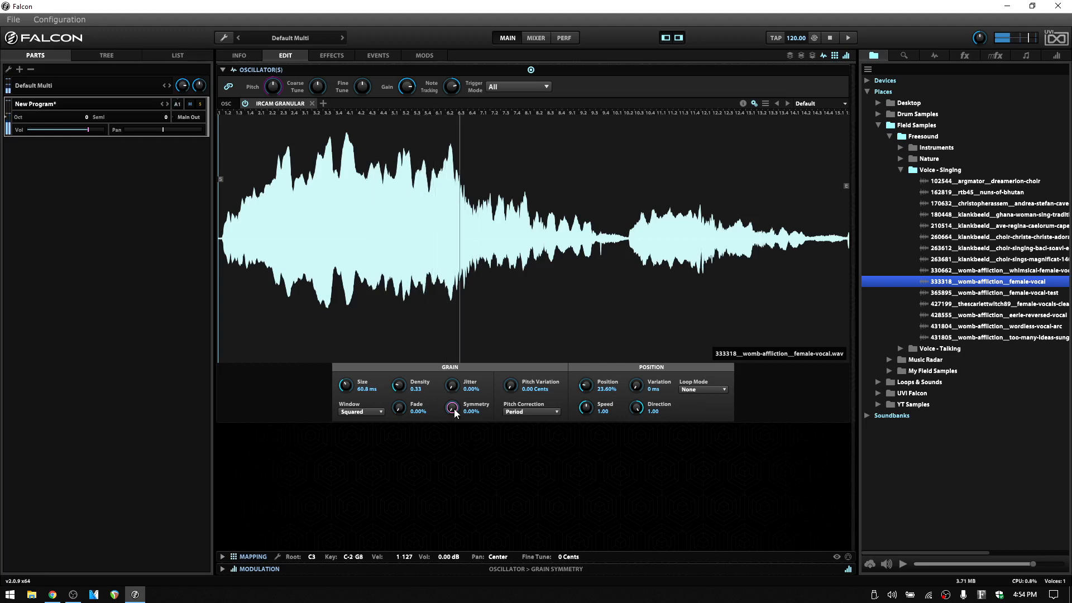
left_click_drag(452, 410, 448, 221)
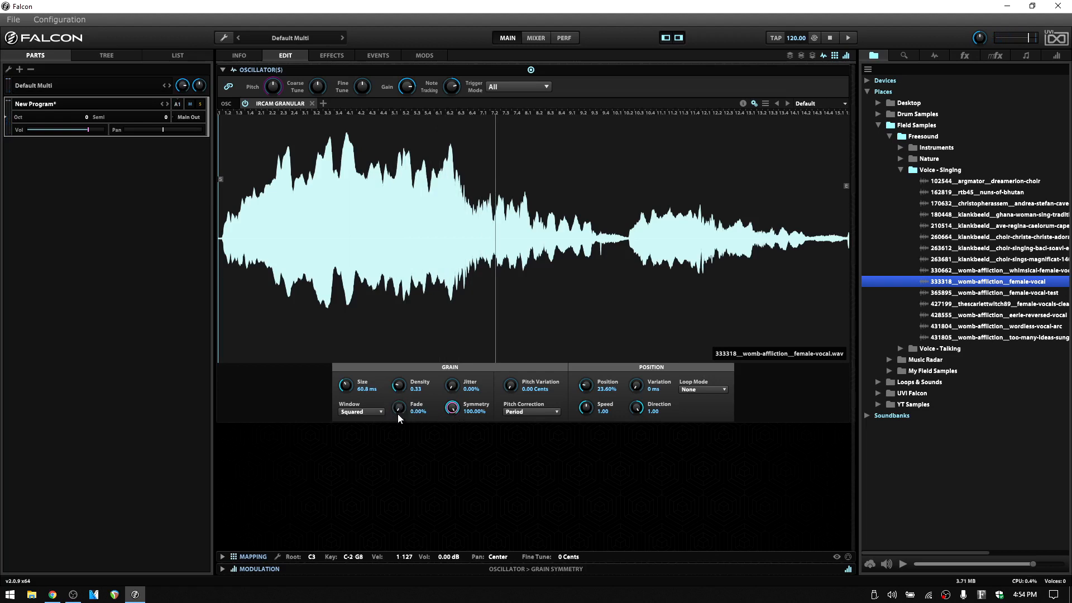
double_click(455, 408)
Set the grain fade to 100.00% and try symmetry values of 0.00% and 100.00% with it
left_click_drag(399, 410, 403, 217)
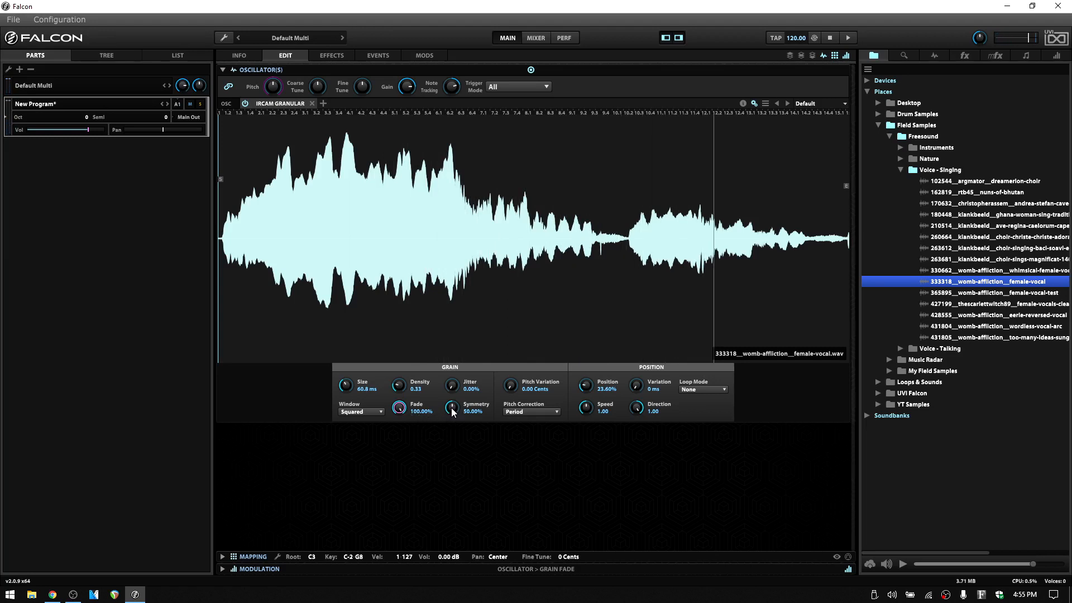
left_click_drag(450, 414, 457, 504)
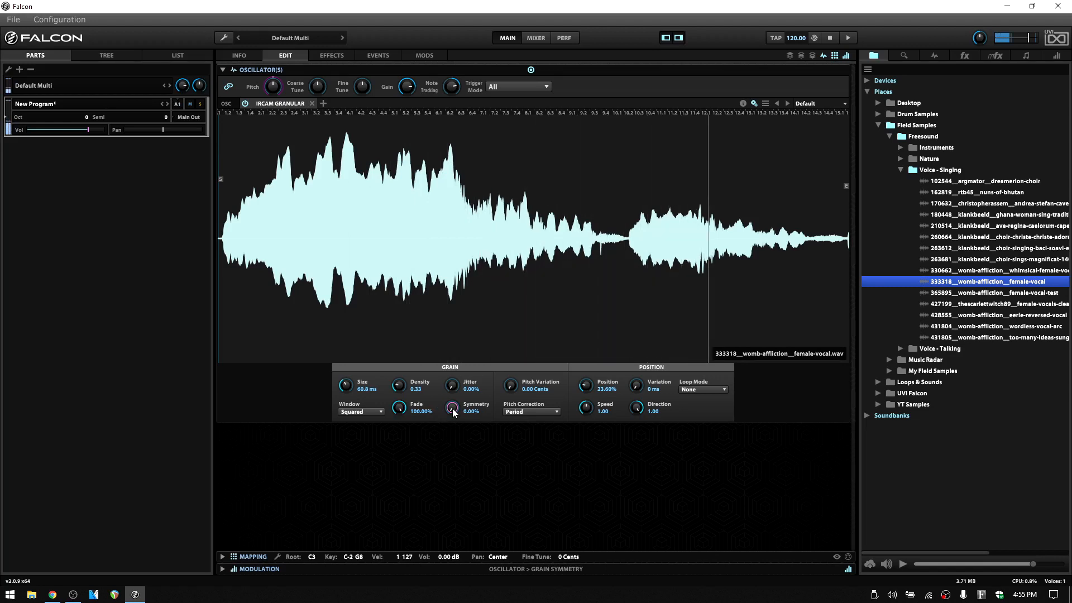
left_click_drag(453, 413, 461, 230)
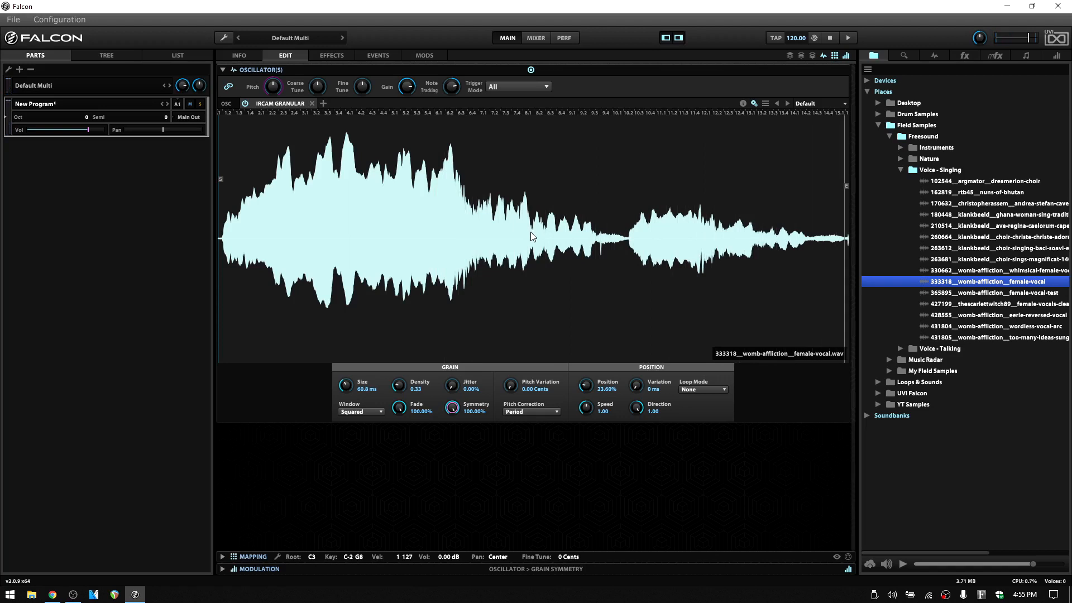
Reset the symmetry to 50.00%, the density to 1.00 and the grain size to 100.0 ms
double_click(441, 417)
double_click(401, 390)
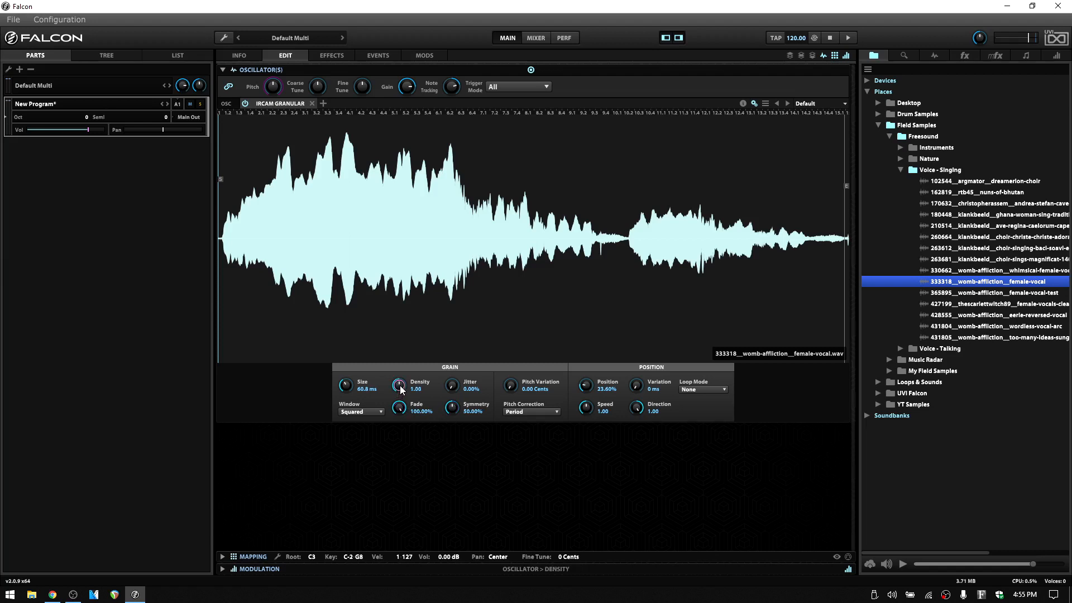
double_click(348, 390)
Try a playback direction of -0.83 with speeds of 10.00, 0.00 and 0.54
left_click(638, 408)
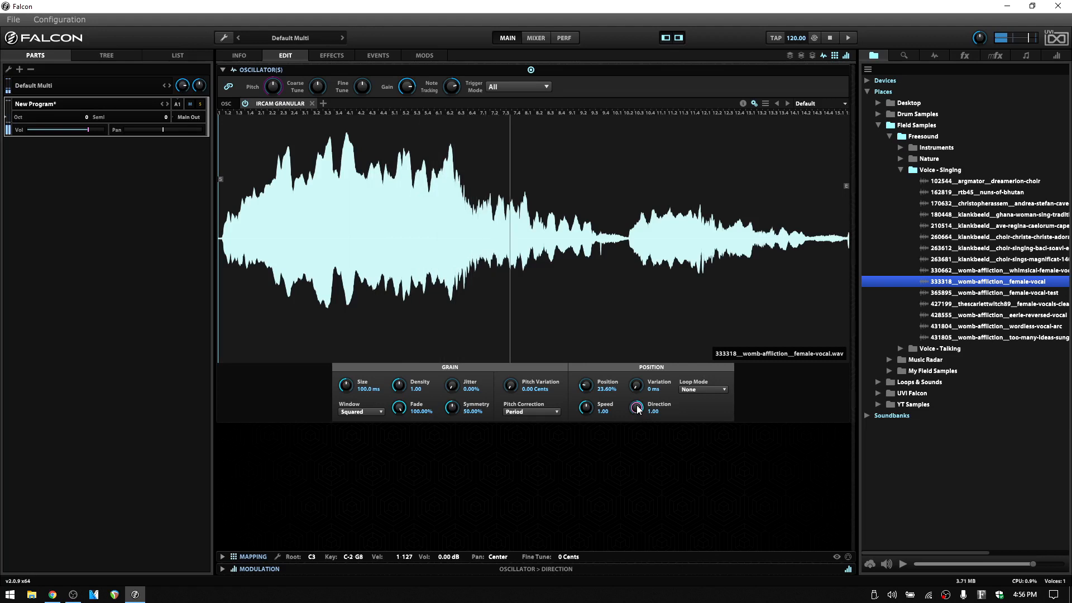
left_click_drag(636, 408, 636, 439)
left_click_drag(638, 408, 650, 492)
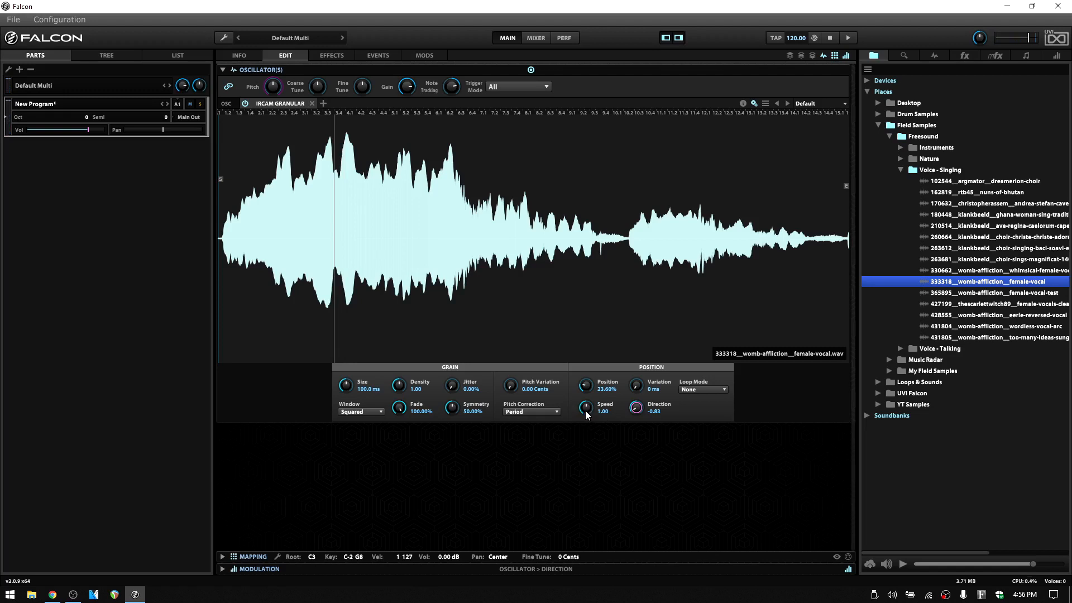
left_click_drag(587, 414, 595, 360)
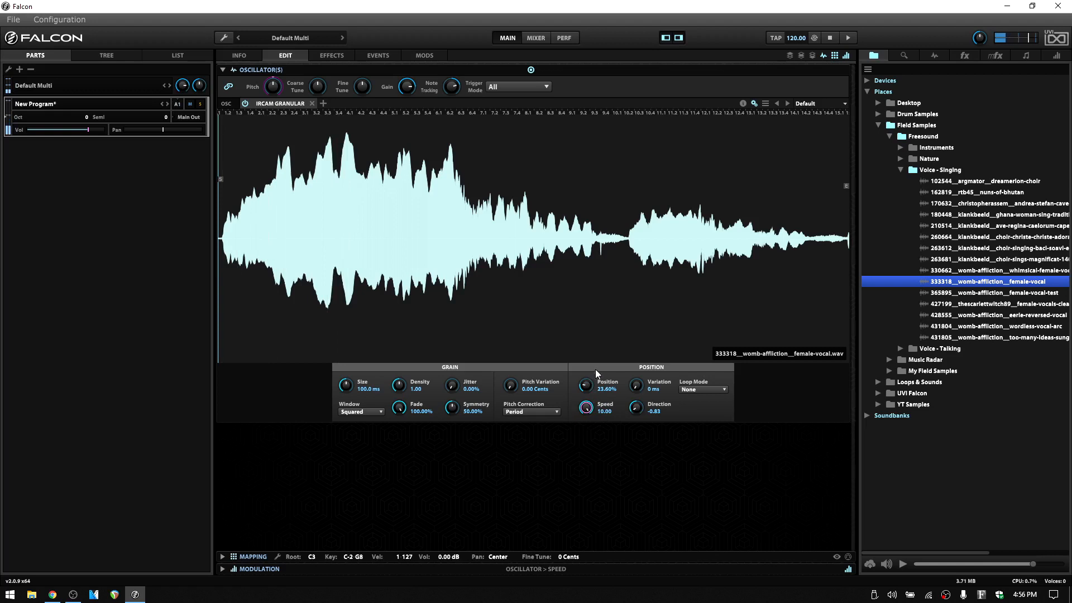
left_click_drag(593, 412, 604, 528)
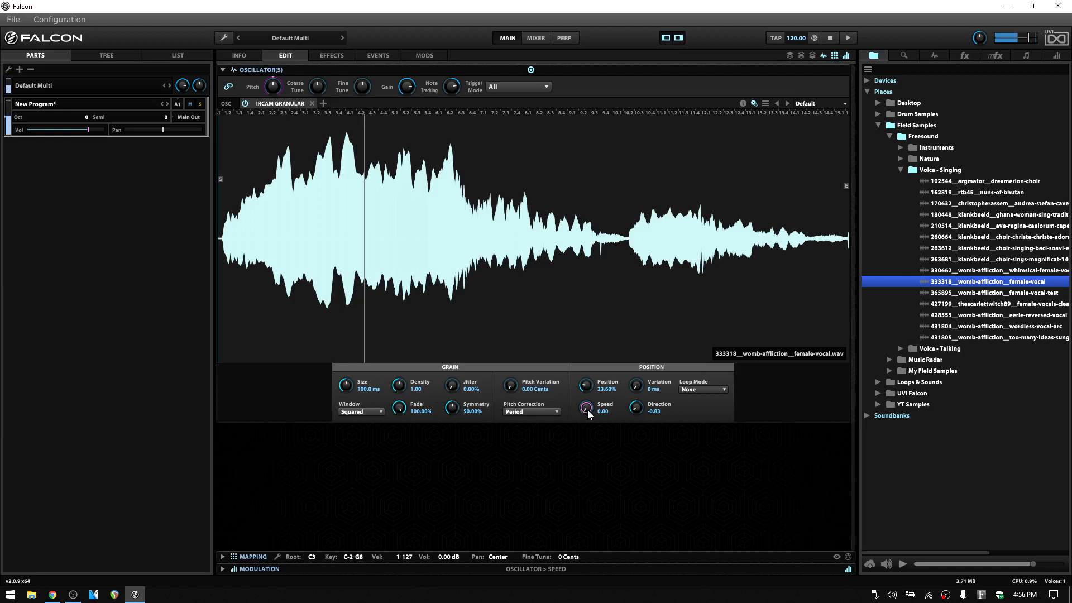
left_click_drag(587, 390, 588, 351)
Set the direction to 1.00, the speed to 10.00 and the loop mode to Forward
left_click_drag(641, 411, 639, 231)
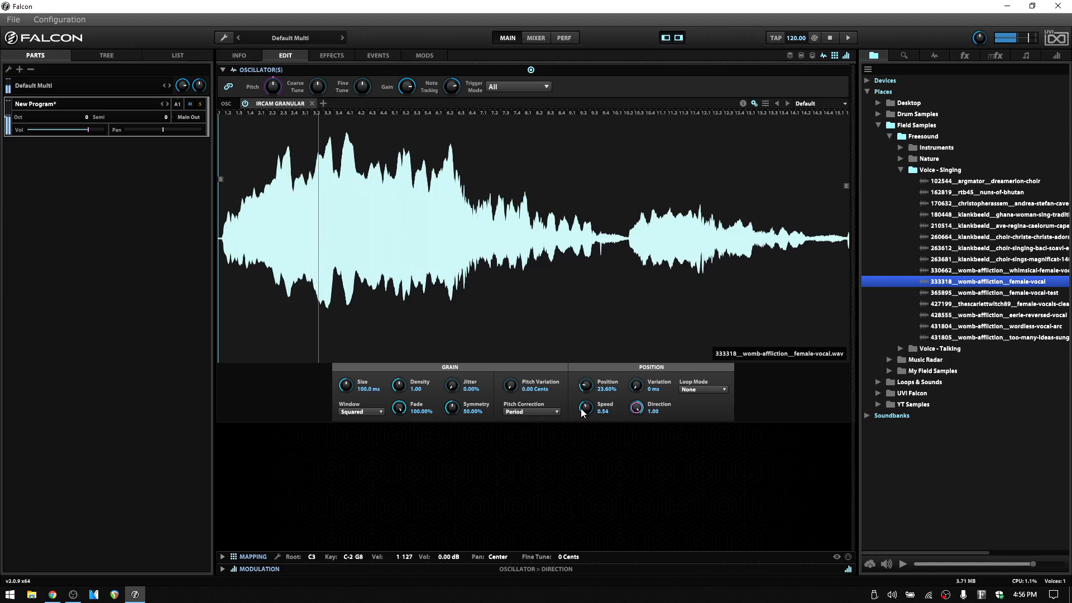
left_click_drag(586, 408, 597, 278)
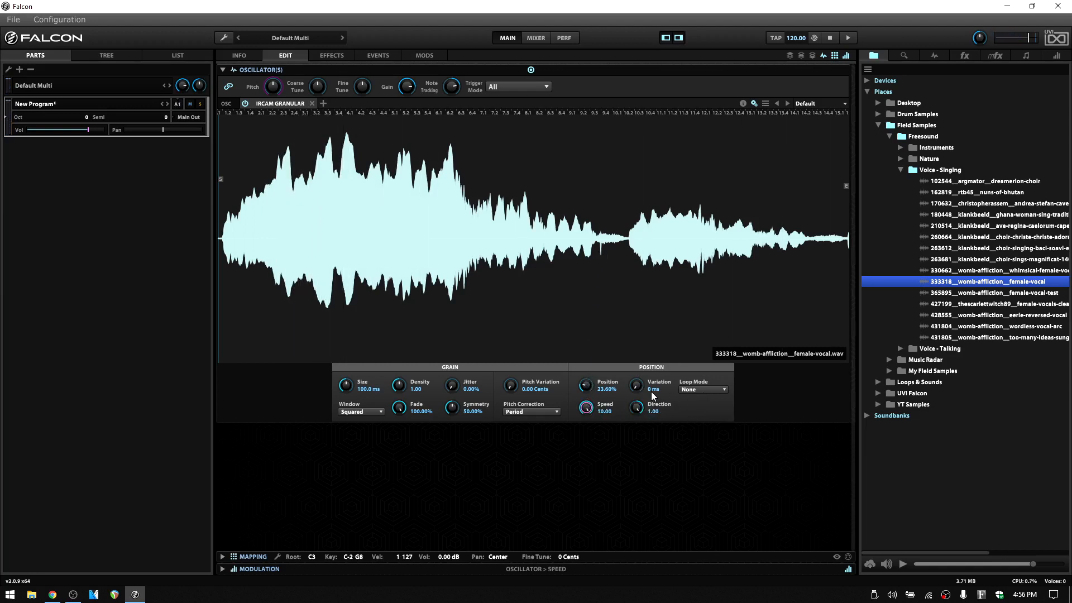
left_click(723, 390)
left_click(712, 408)
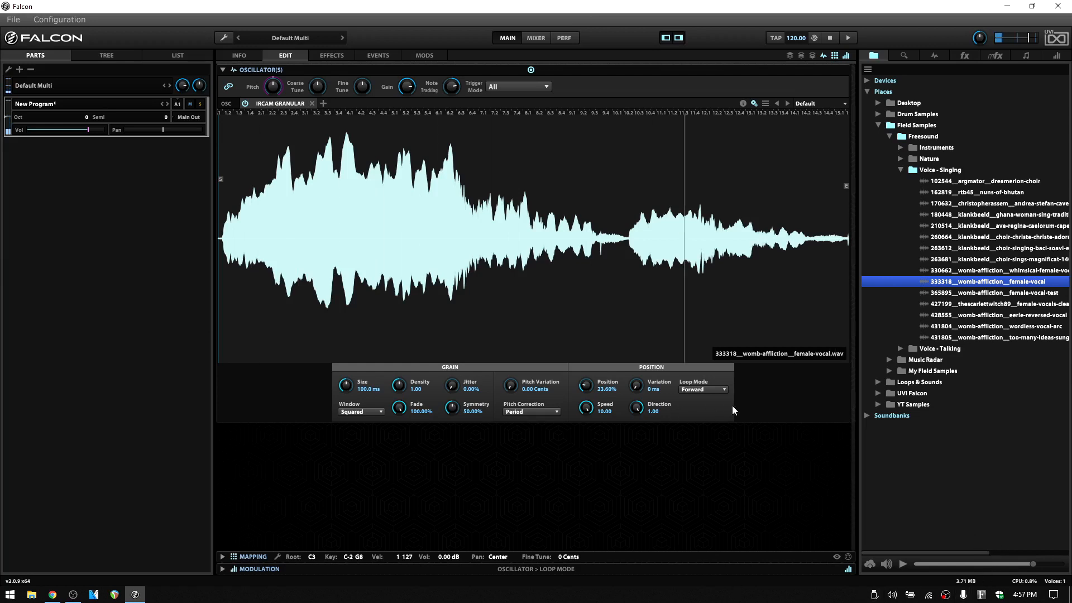
Set the loop mode to Forward-Backward and lower the playback speed to 0.13
left_click(724, 390)
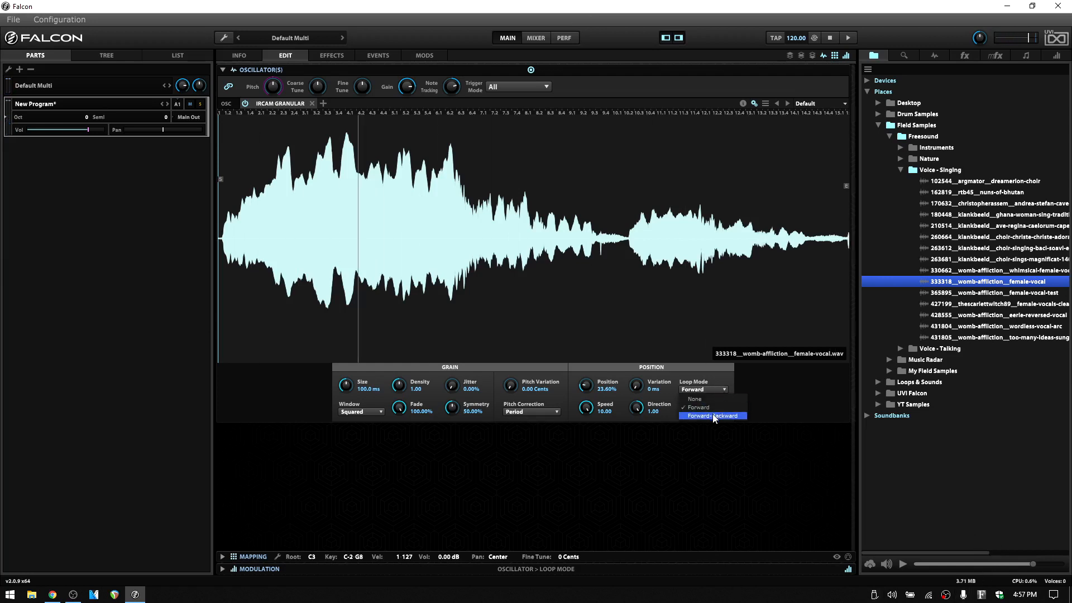
left_click(728, 416)
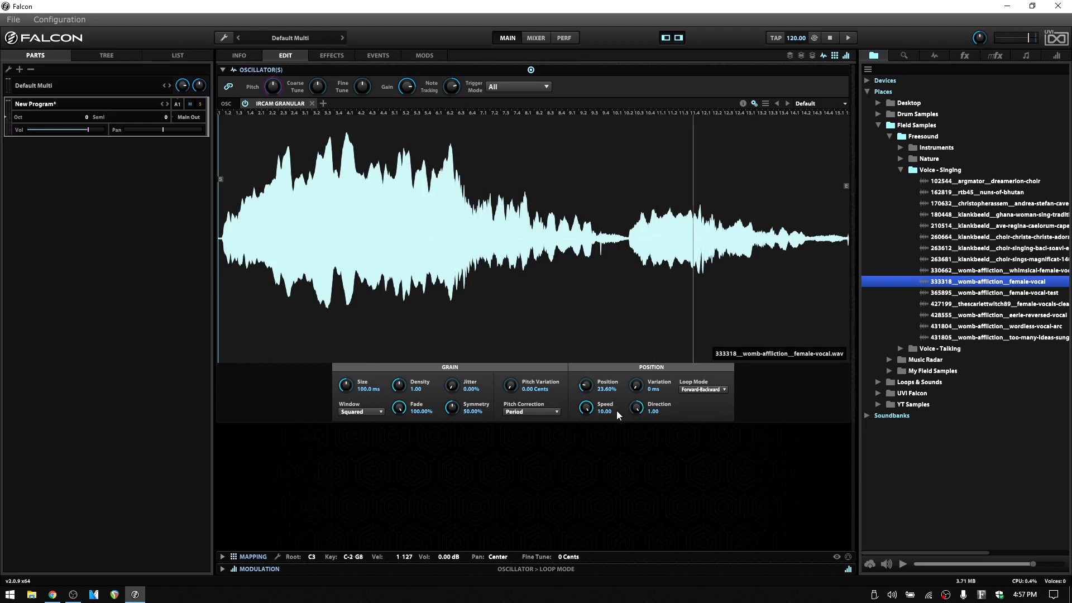
left_click_drag(587, 409, 586, 419)
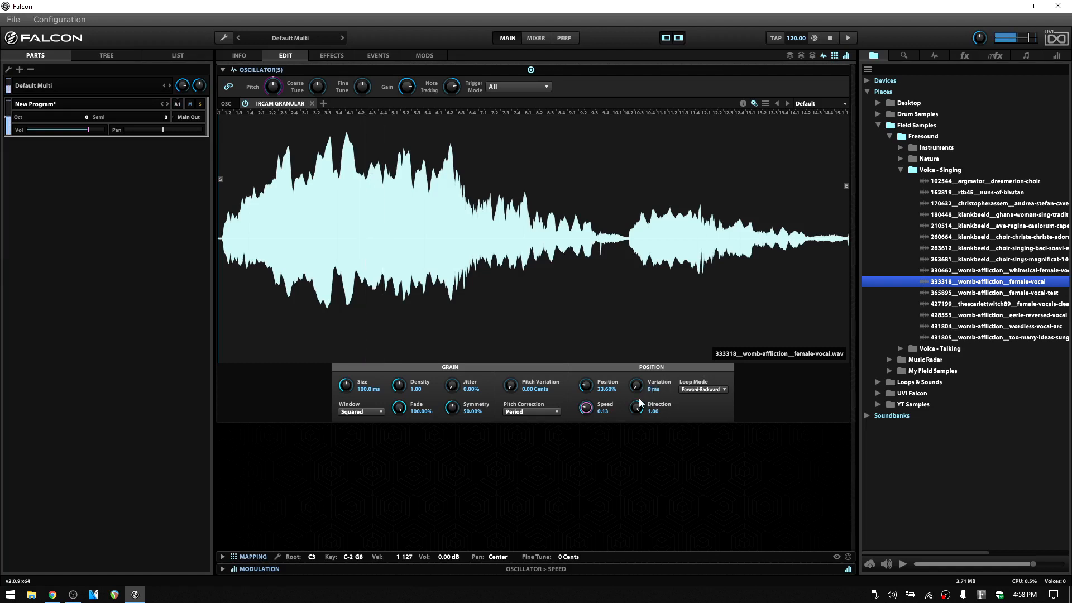
Try position variations of 370 ms and 500 ms, and return the variation to 0 ms
left_click_drag(637, 390, 637, 330)
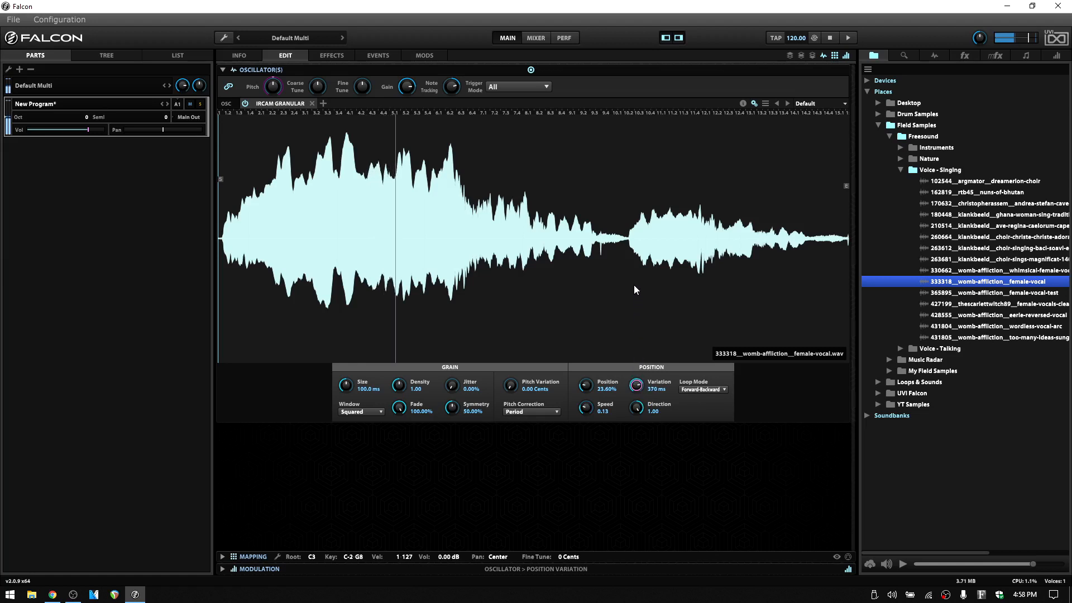
left_click_drag(634, 267, 631, 209)
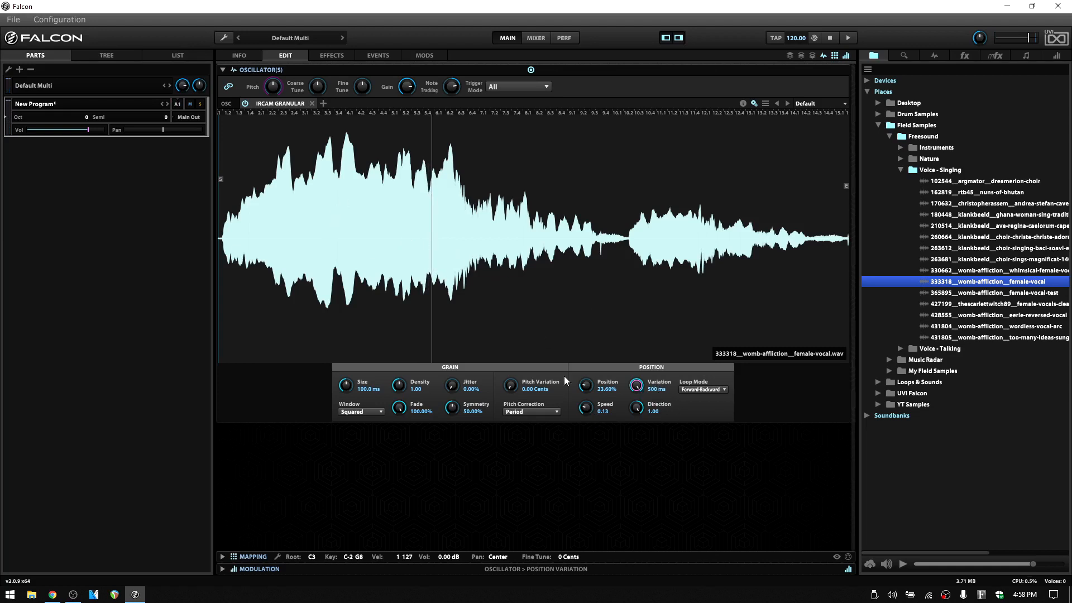
left_click_drag(642, 389, 643, 482)
left_click_drag(644, 486, 656, 571)
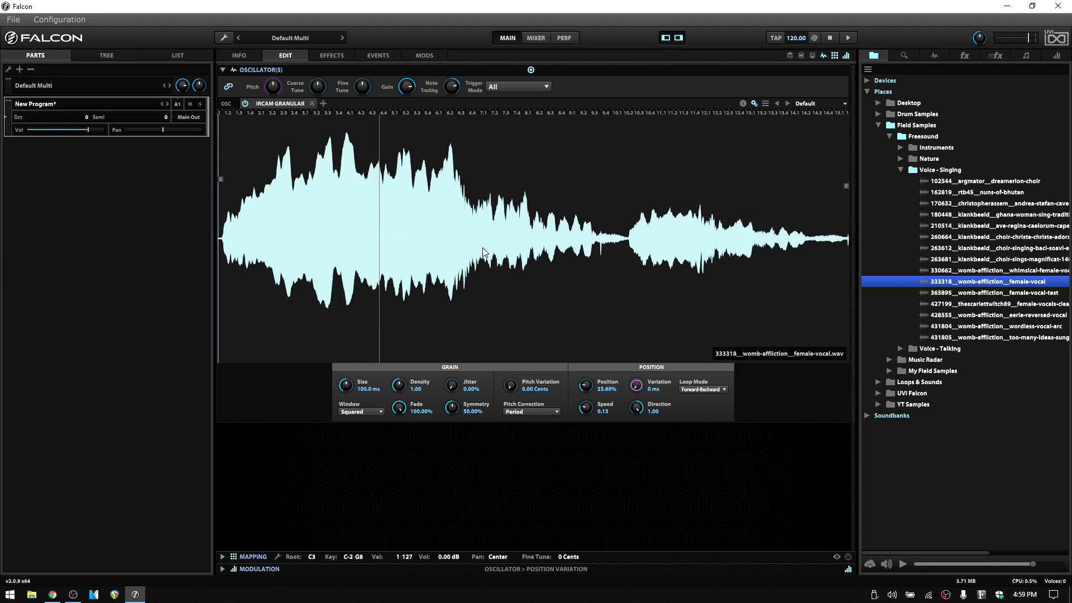
Compare pitch variations of 12.00 semitones and 0.00 cents, leaving the variation at 12.00 semitones
left_click(511, 388)
left_click_drag(511, 391, 514, 192)
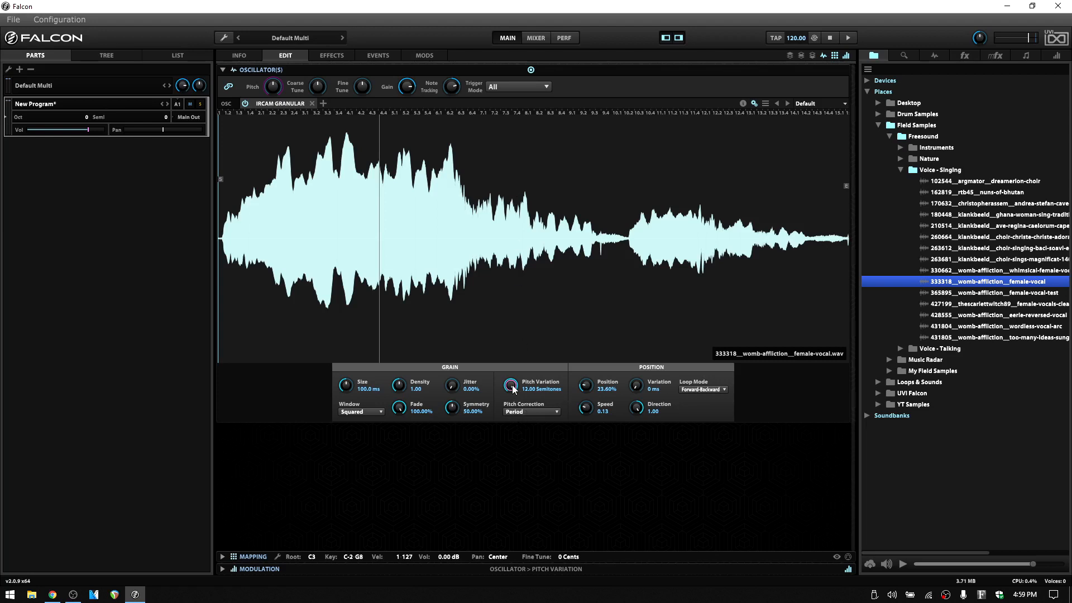
left_click_drag(511, 384, 517, 546)
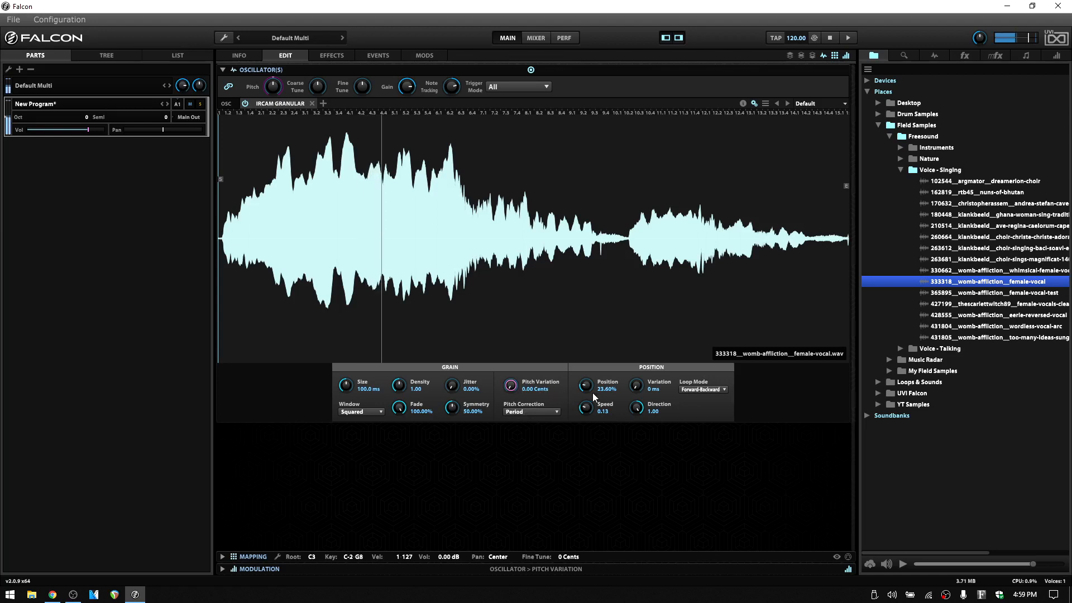
left_click_drag(514, 387, 519, 176)
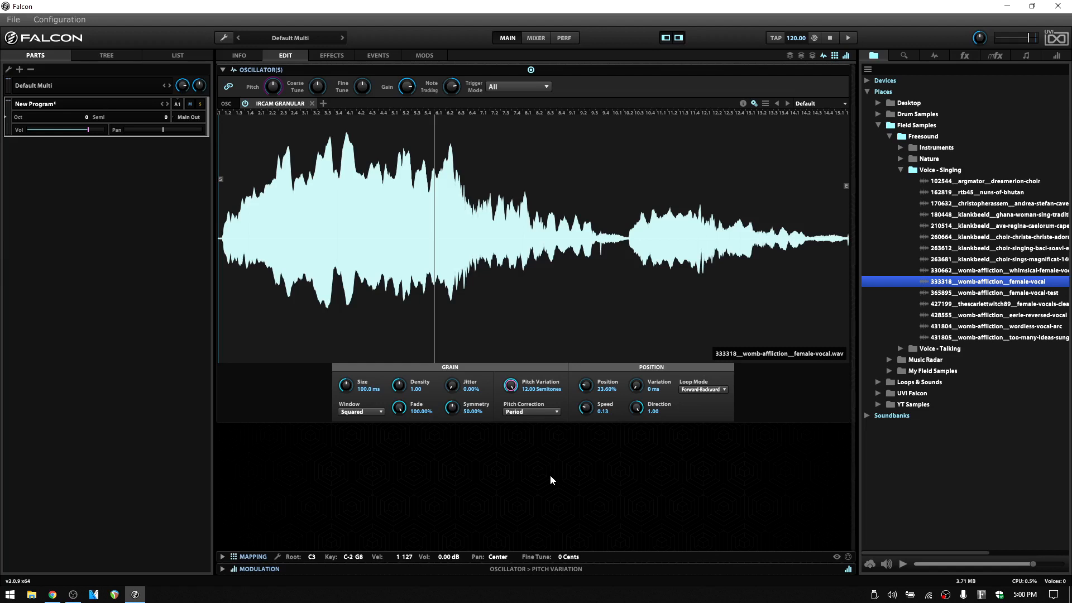
Change the pitch correction mode from Period to Grain size
left_click(552, 413)
left_click(555, 411)
left_click(542, 428)
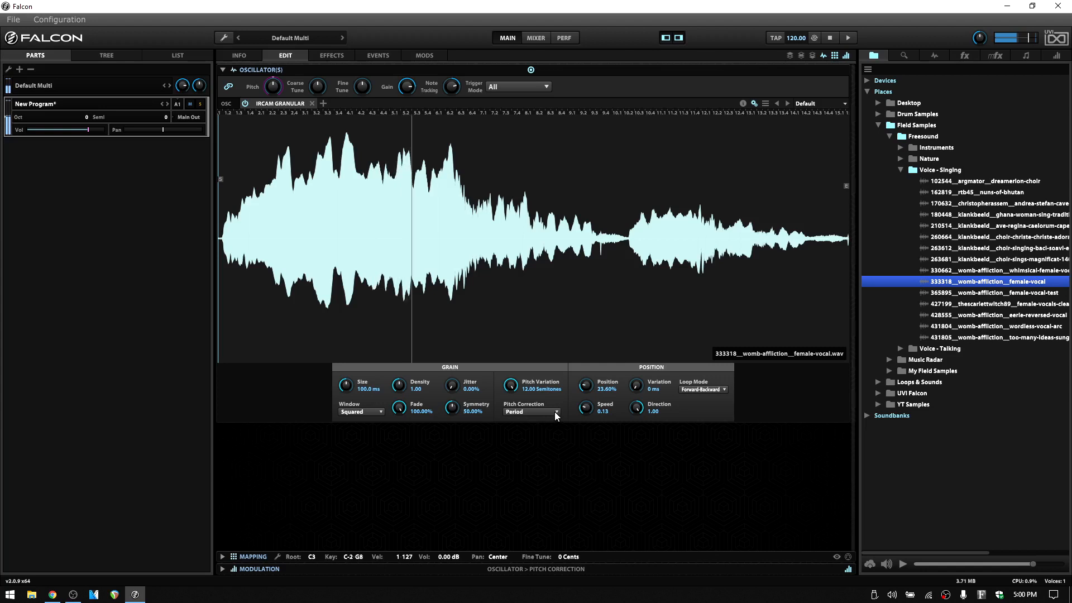
left_click(554, 412)
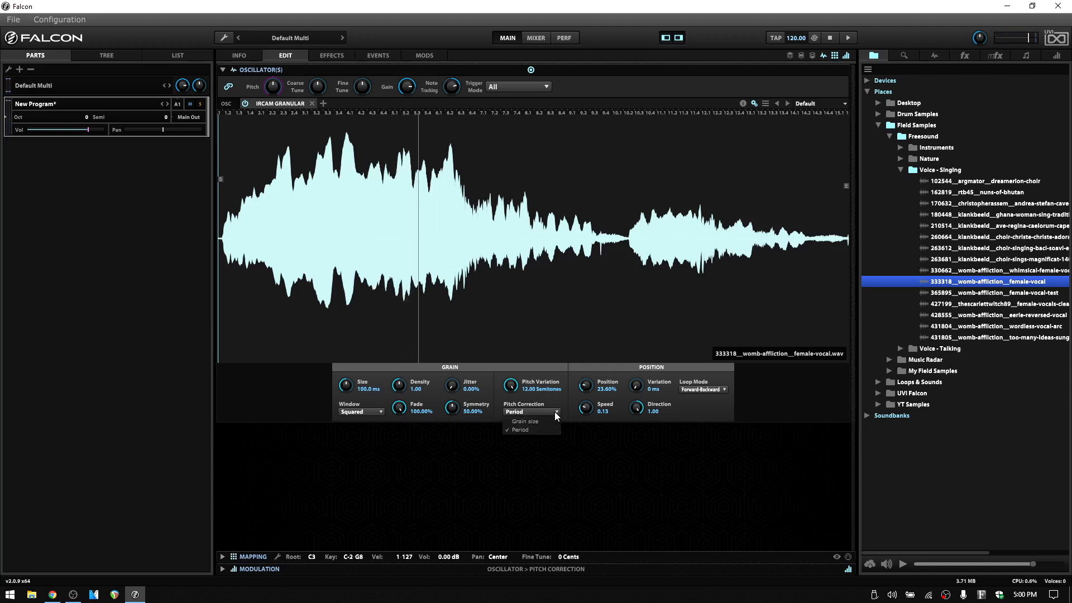
left_click(534, 422)
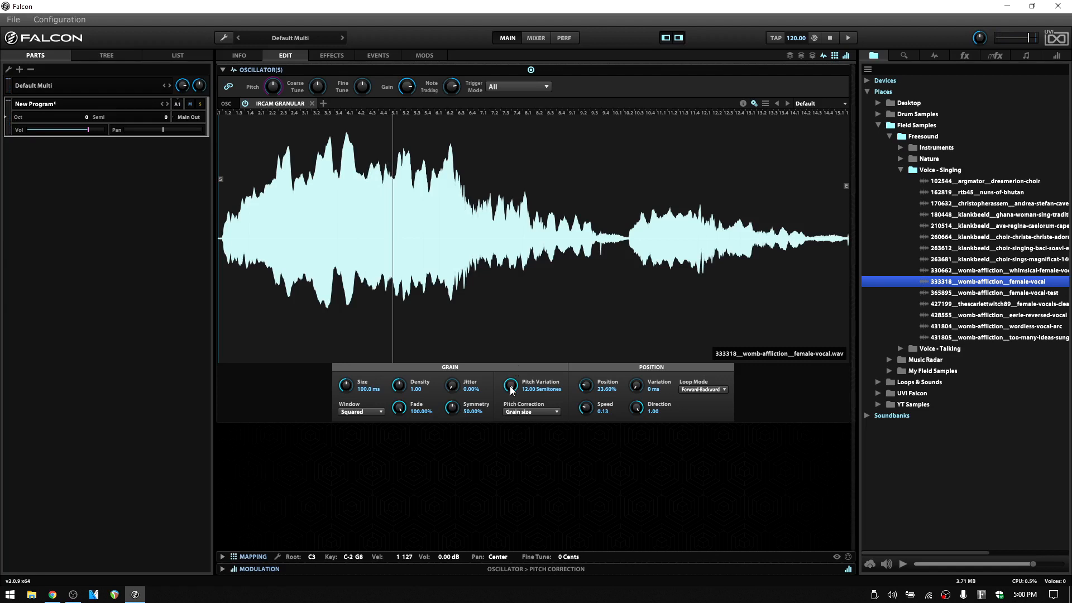
Reset the pitch variation to 0.00 cents, the position to 0.00% and the speed to 1.00
left_click_drag(511, 389, 516, 420)
left_click(549, 411)
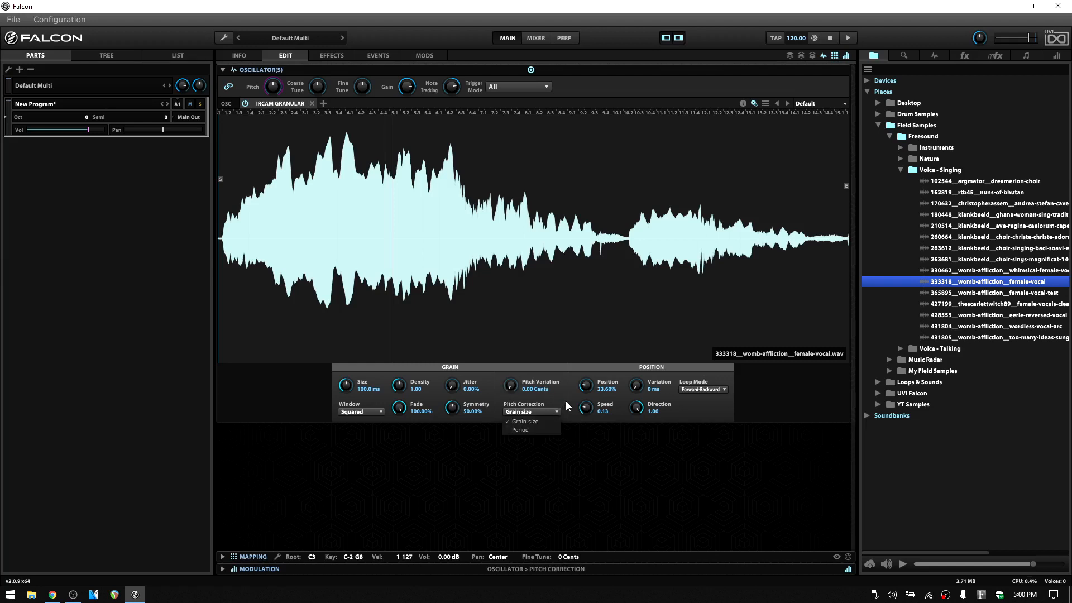
left_click(566, 401)
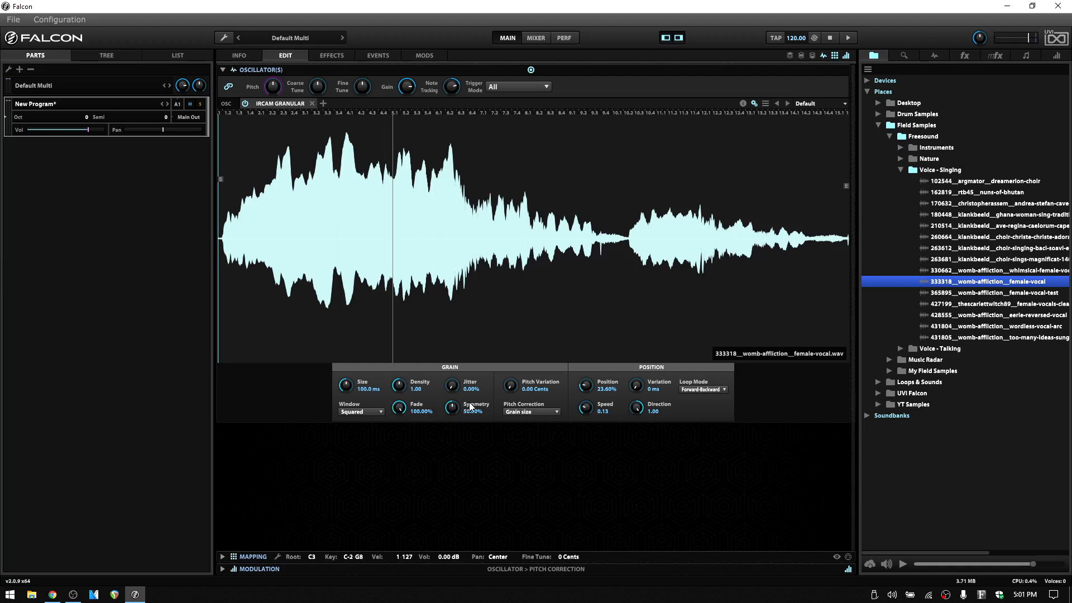
double_click(588, 389)
double_click(589, 409)
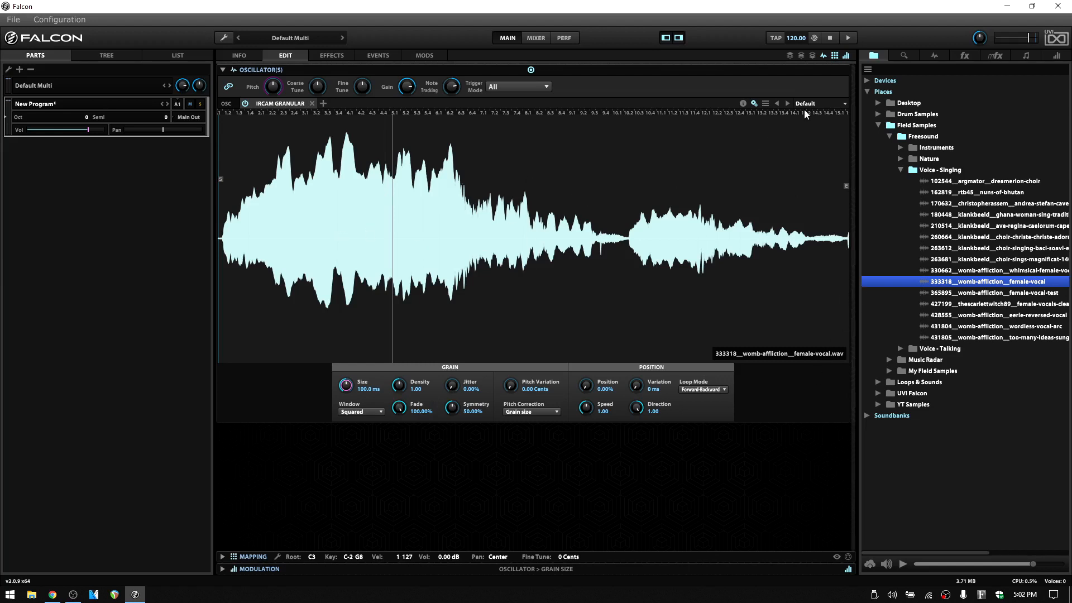
Add a SparkVerb reverb with the Abyss preset to the layer, set its mix to 19.60% and collapse its display
left_click(802, 55)
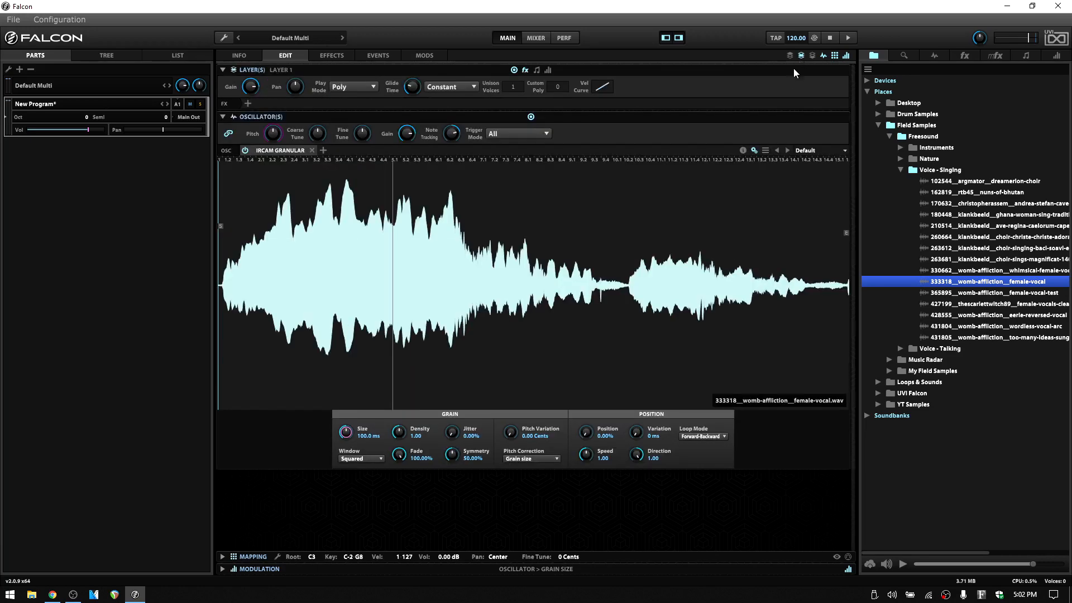
left_click(248, 103)
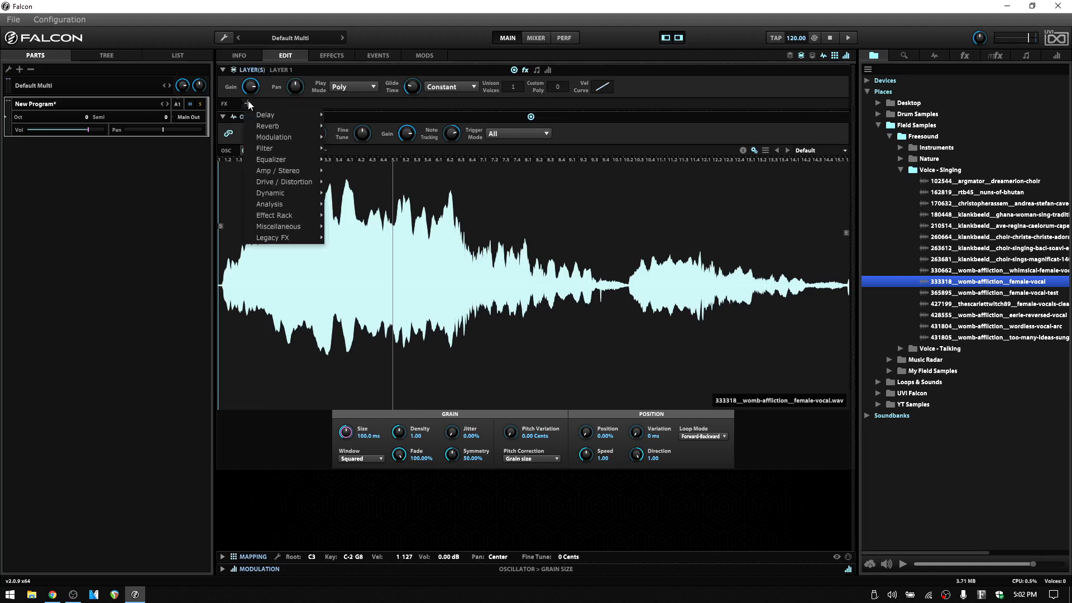
mouse_move(284, 127)
mouse_move(357, 150)
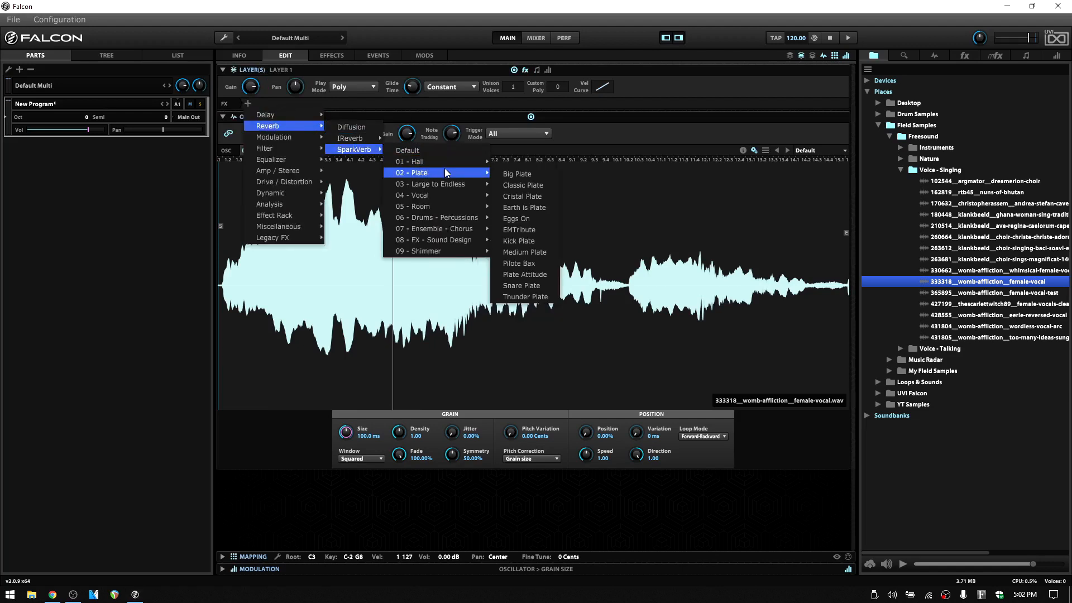
mouse_move(448, 184)
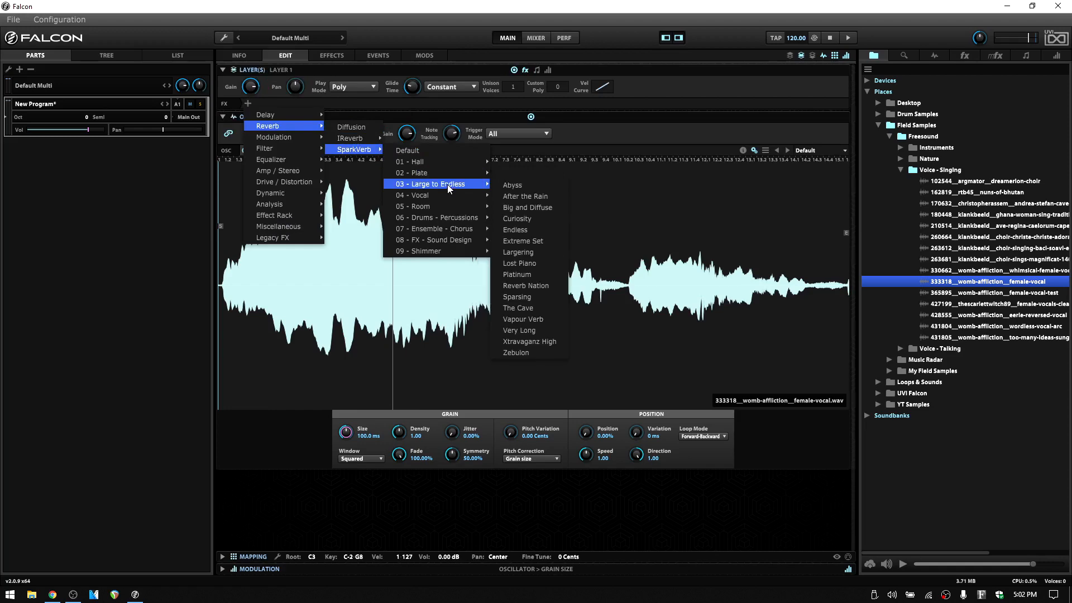
left_click(513, 186)
left_click_drag(683, 136, 695, 204)
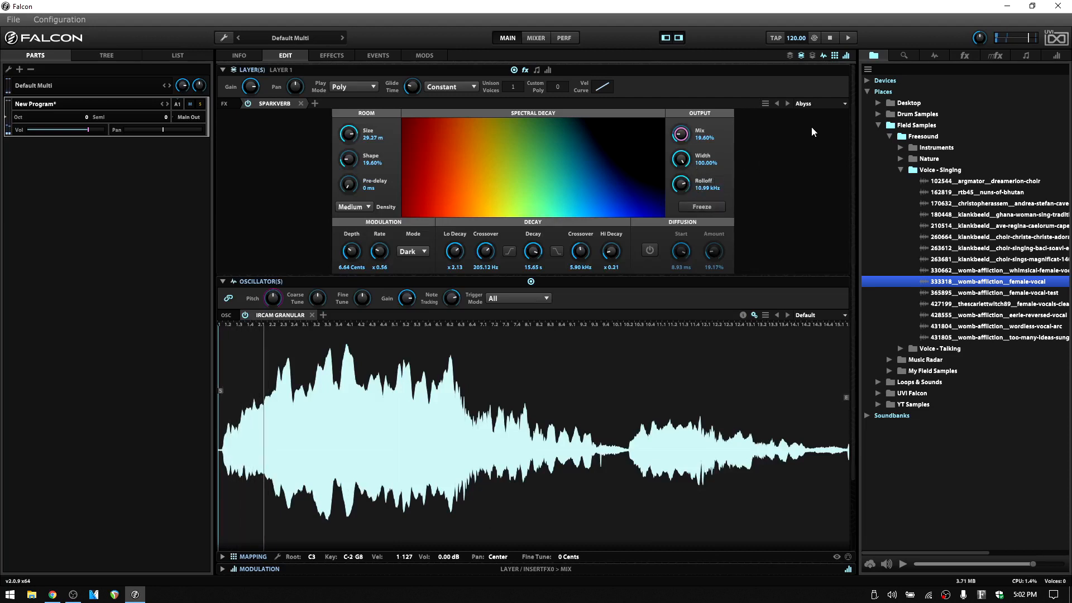
left_click(270, 103)
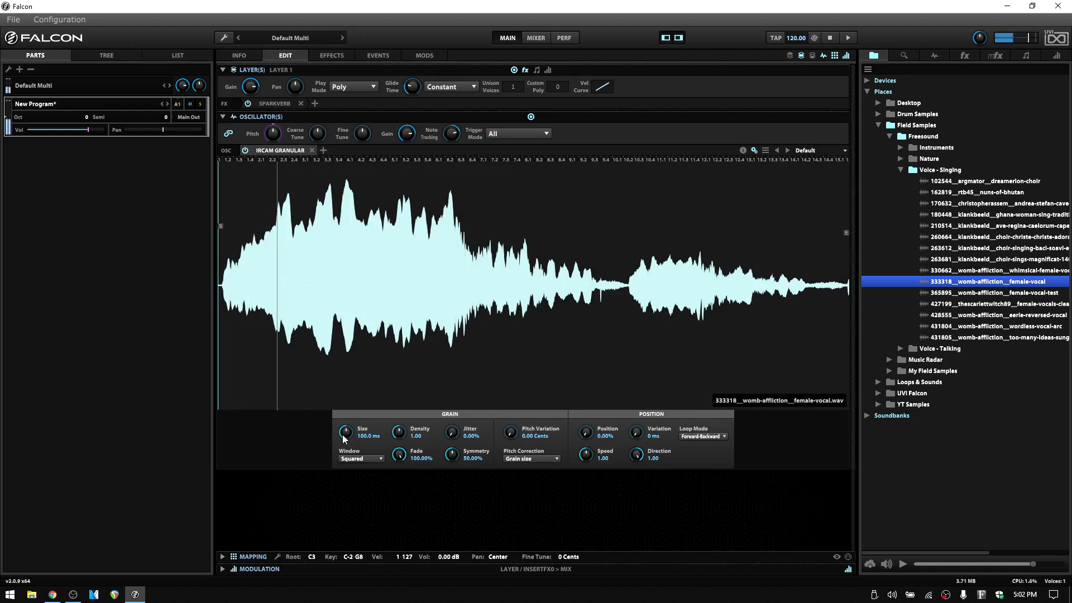
Try a grain size of 121 ms, density 0.37, fade 31.60% and symmetry 0.00% with a speed of 0.03
left_click_drag(346, 432, 351, 459)
left_click_drag(586, 454, 592, 495)
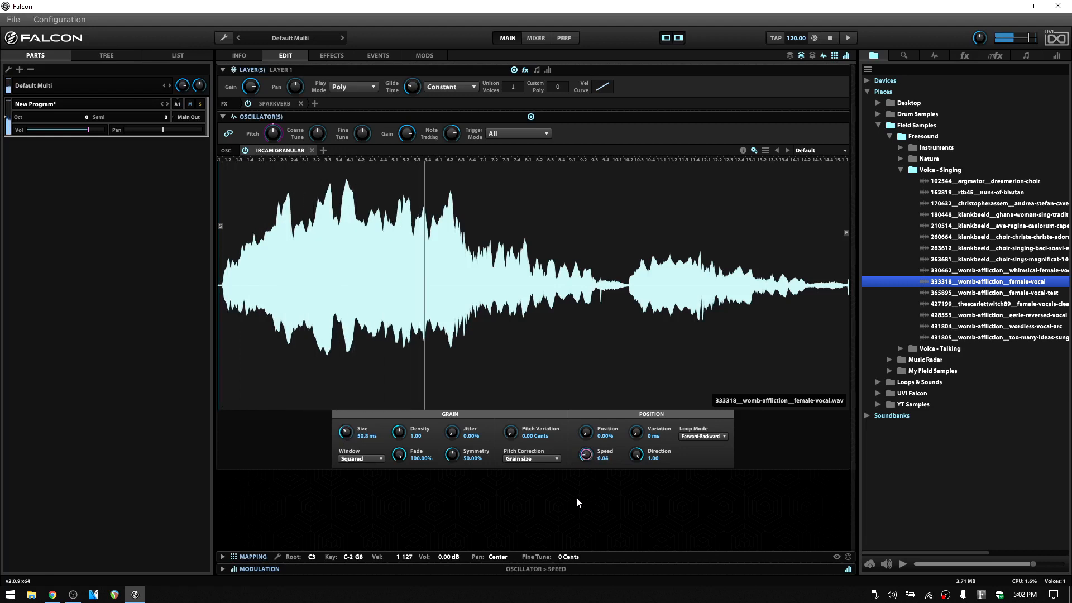
left_click_drag(408, 437, 401, 462)
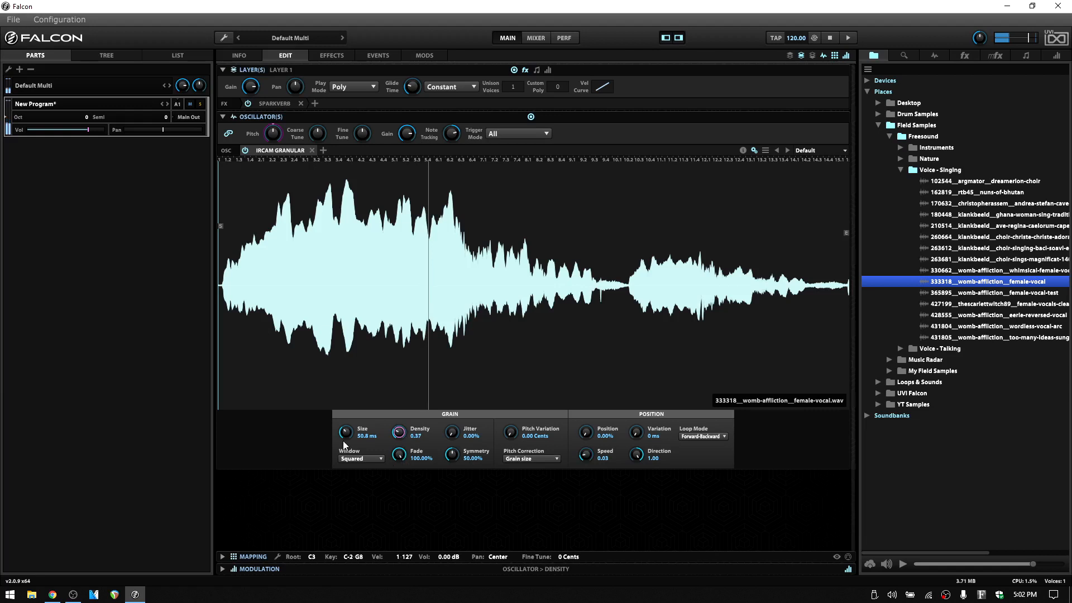
left_click_drag(344, 434, 350, 407)
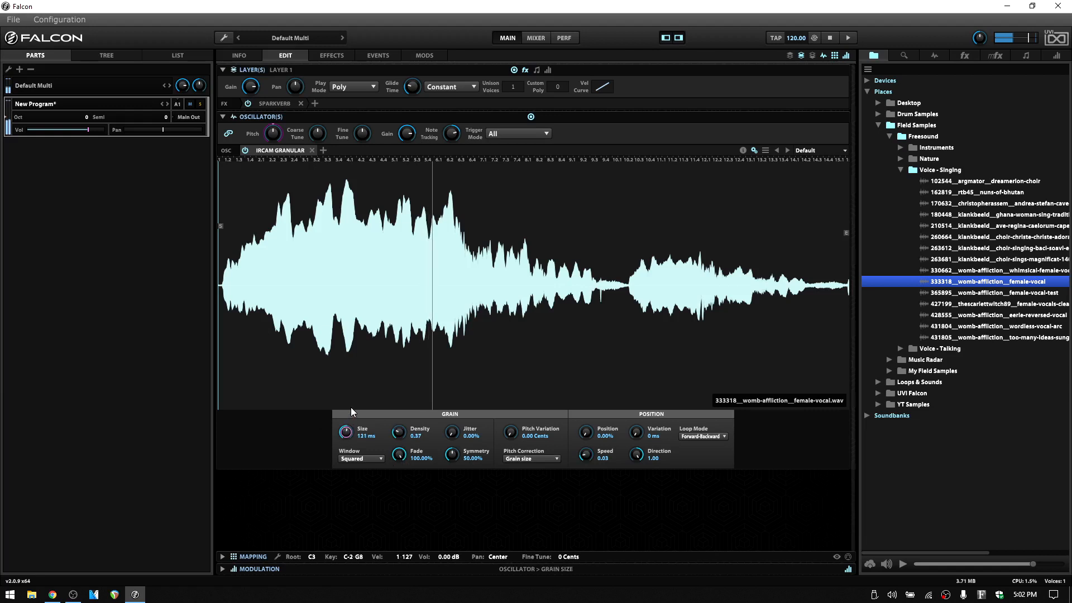
left_click_drag(399, 450, 417, 548)
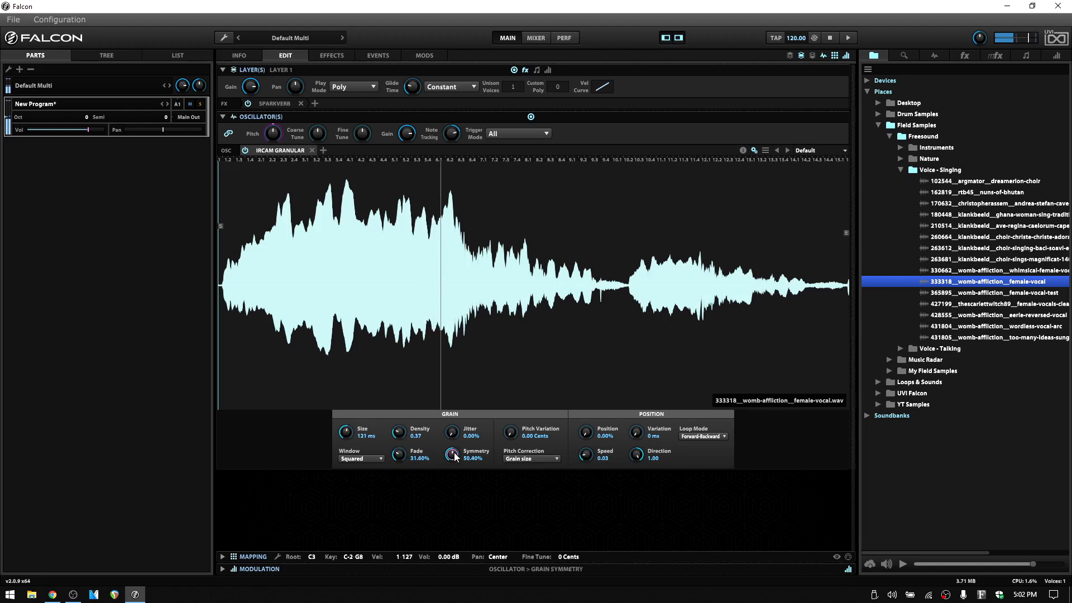
left_click_drag(453, 454, 475, 525)
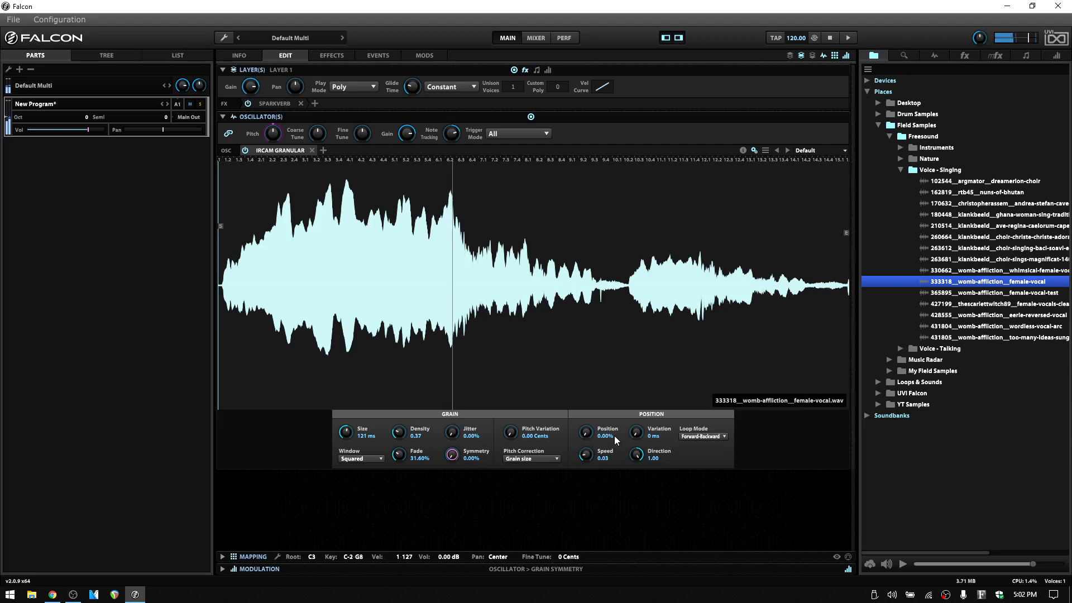
Set the position variation to 426 ms, the position to 24.00% and the grain jitter to 64.80%
left_click_drag(639, 434, 643, 314)
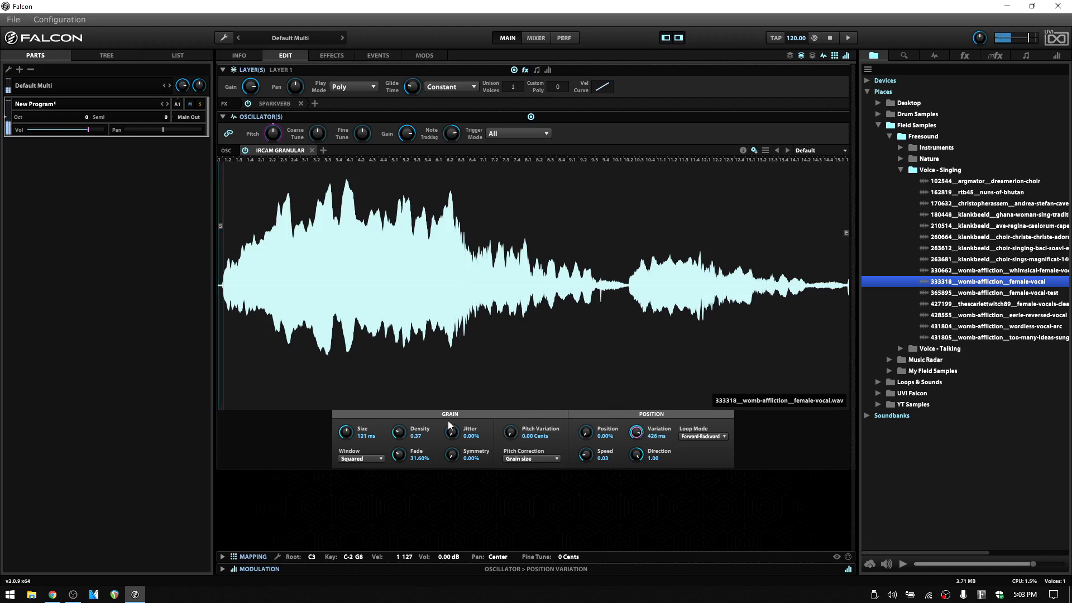
left_click_drag(591, 423, 594, 399)
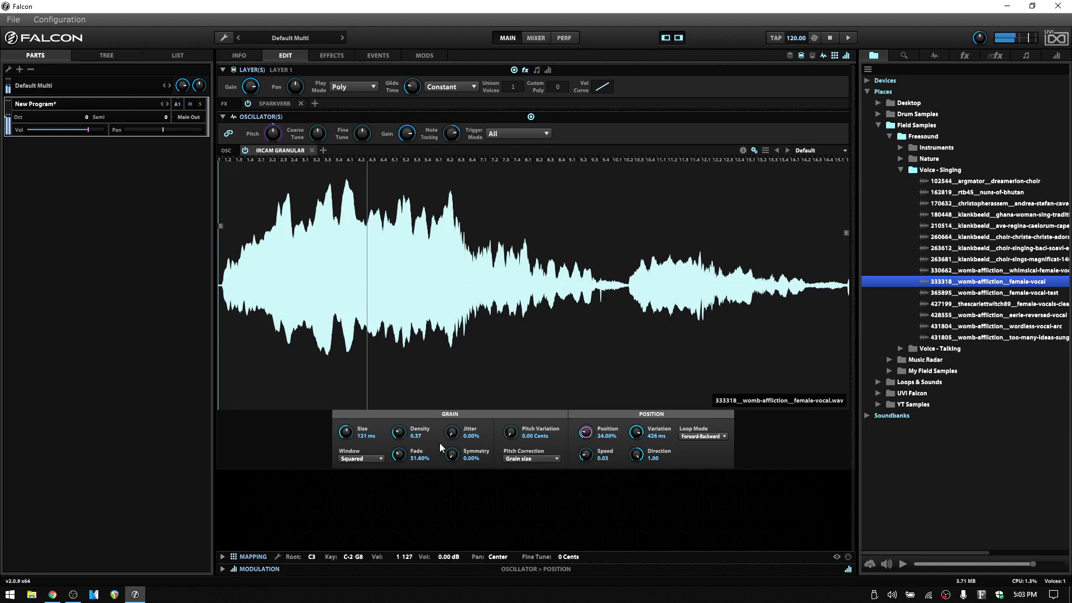
left_click_drag(465, 437, 450, 351)
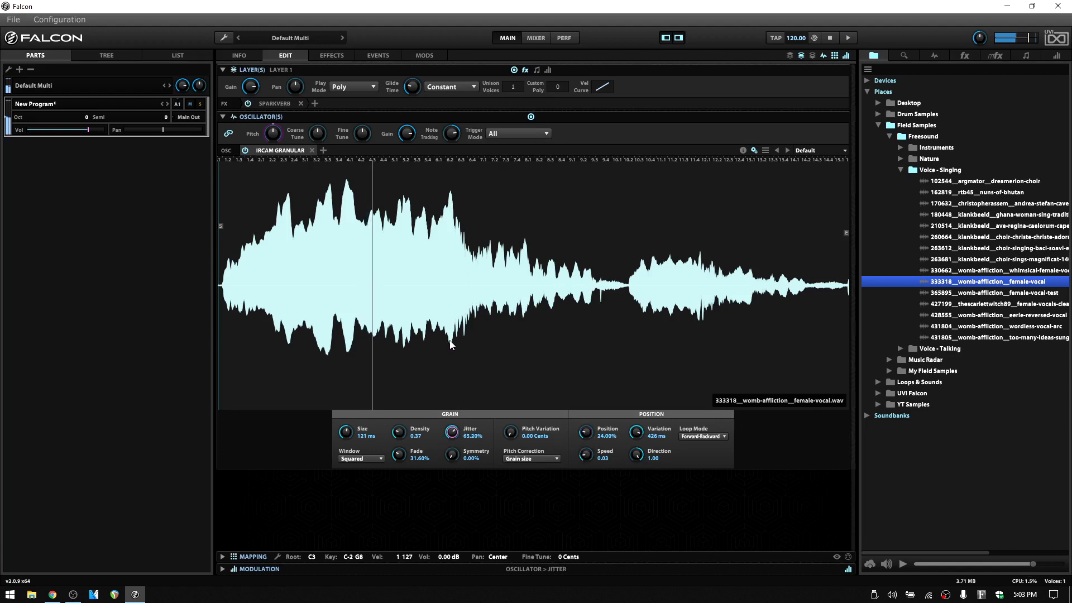
Try a density of 10.00 with a grain size of 5.52 ms, and reduce the density to 0.34
left_click_drag(391, 437, 401, 333)
left_click_drag(347, 435, 357, 495)
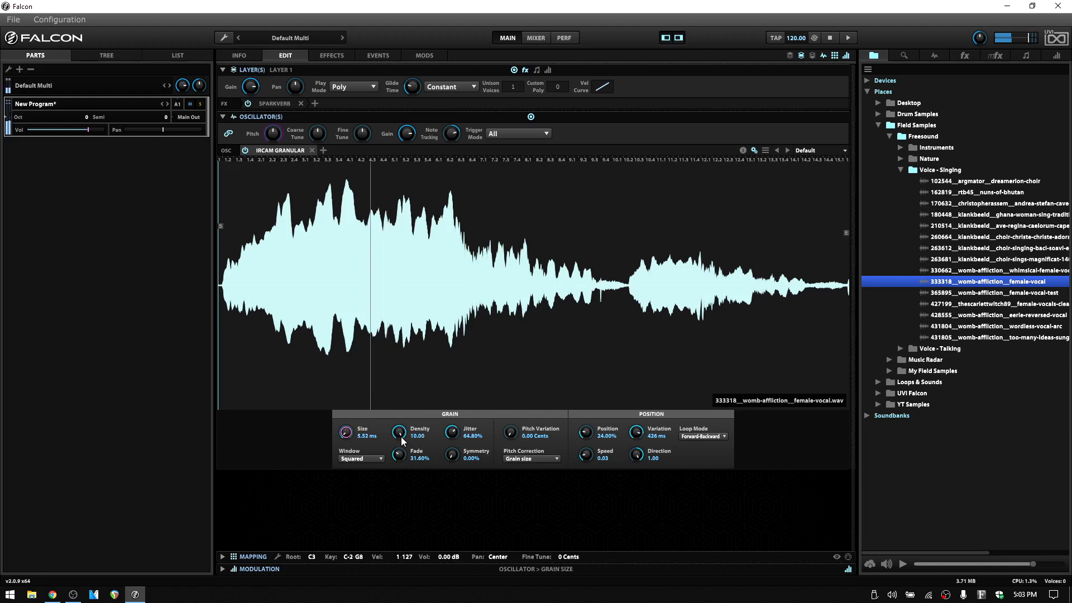
left_click_drag(402, 435, 403, 531)
Set the grain size to 428 ms, the density to 0.10 and the fade to 94.00%
left_click_drag(346, 433, 348, 431)
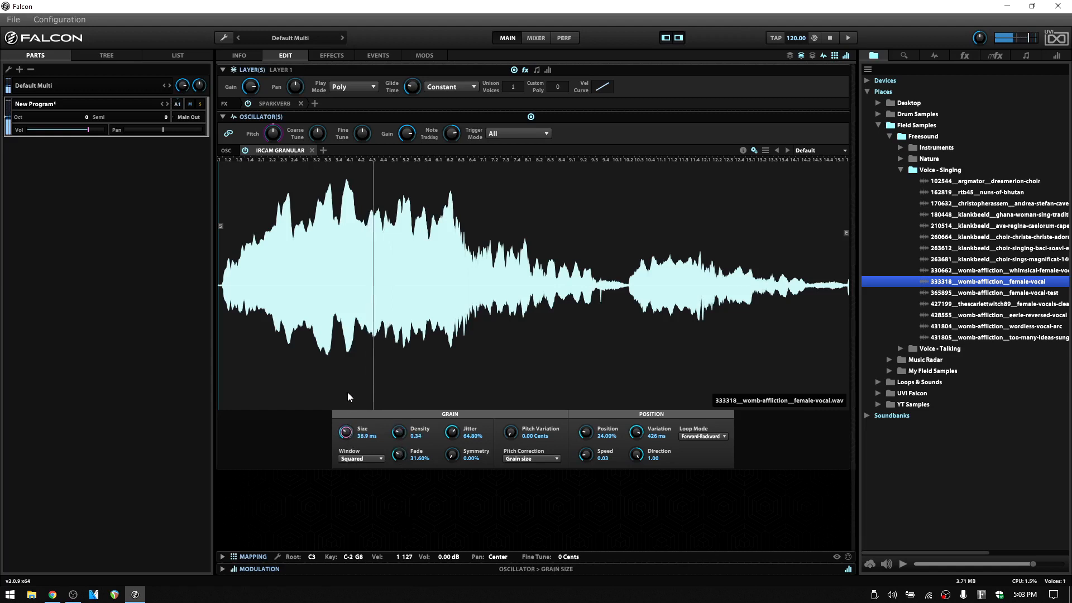
left_click_drag(348, 393, 357, 313)
left_click_drag(406, 433, 404, 468)
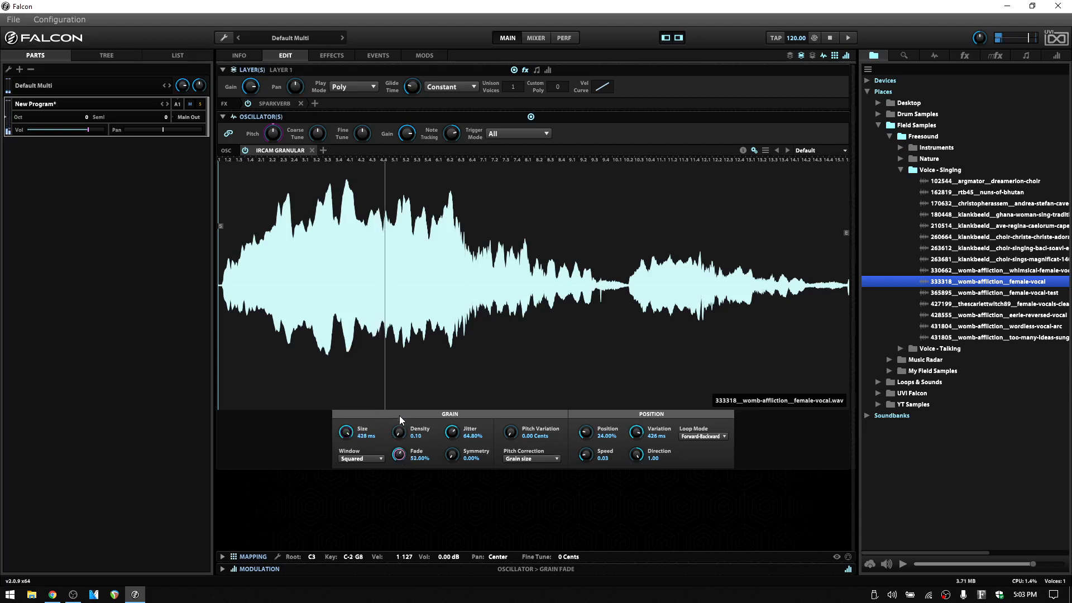
left_click_drag(399, 416, 403, 375)
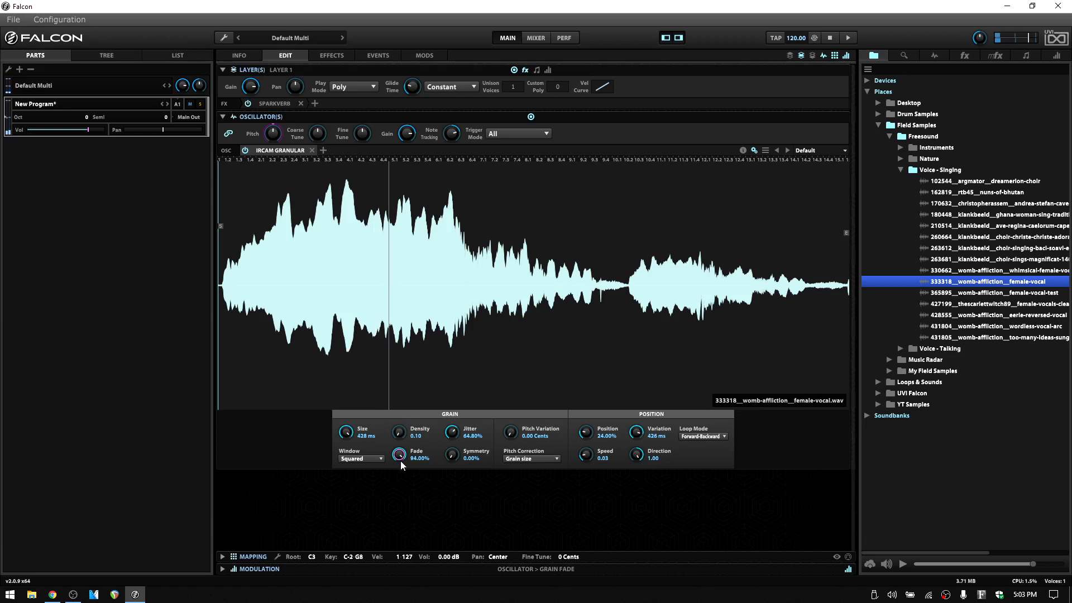
Raise the grain symmetry to 90.40% and the playback speed to 4.16
left_click_drag(452, 458, 453, 435)
left_click_drag(450, 398, 461, 332)
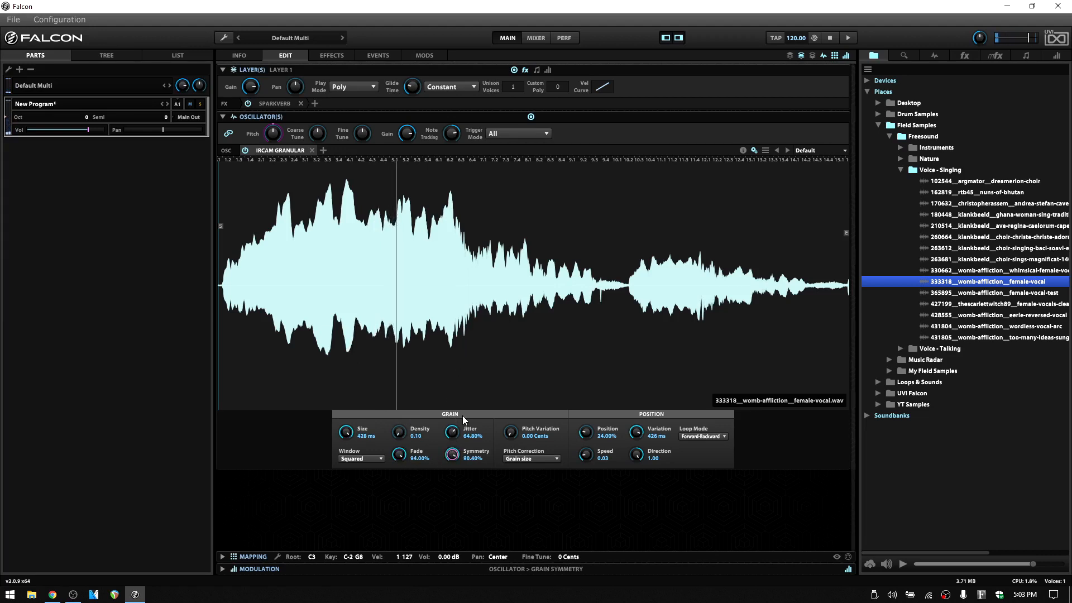
left_click_drag(587, 460, 588, 375)
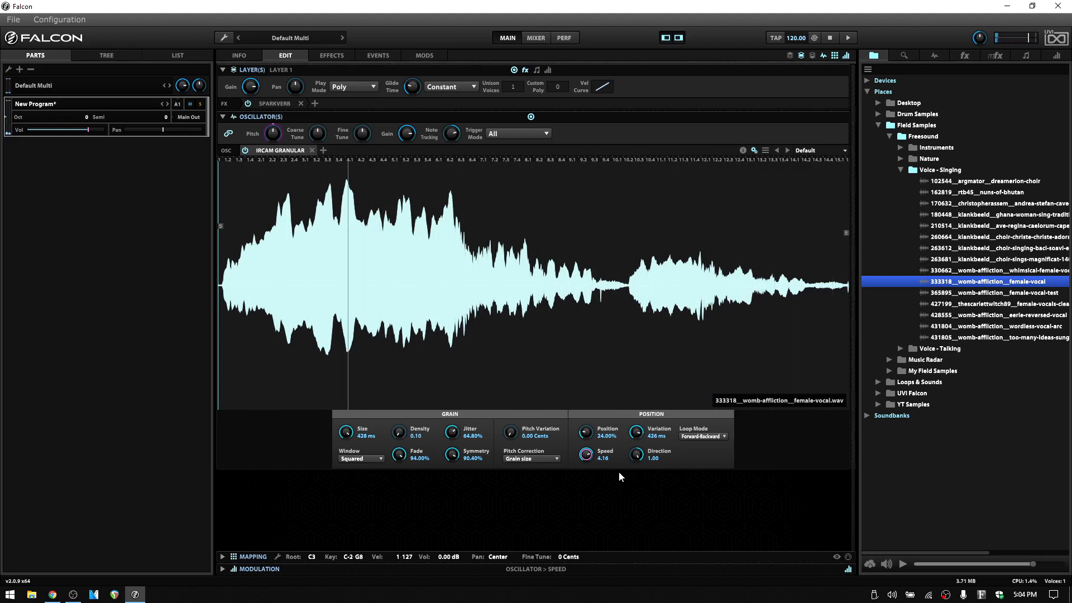
Raise the playback speed to 9.61, the grain jitter to 82.00% and the density to 1.56
left_click_drag(587, 456, 587, 429)
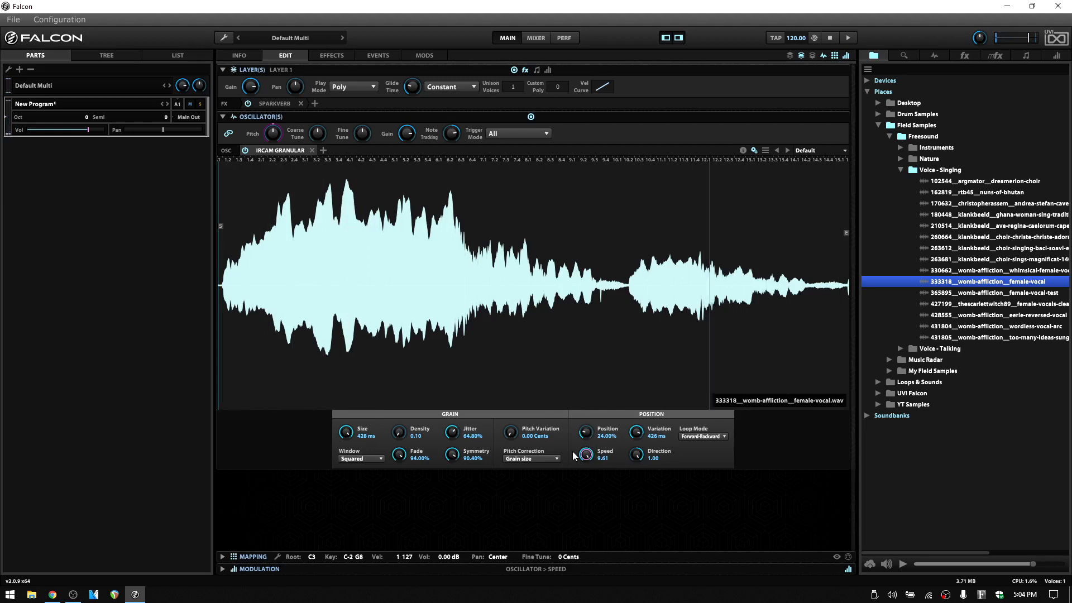
left_click_drag(453, 437, 401, 402)
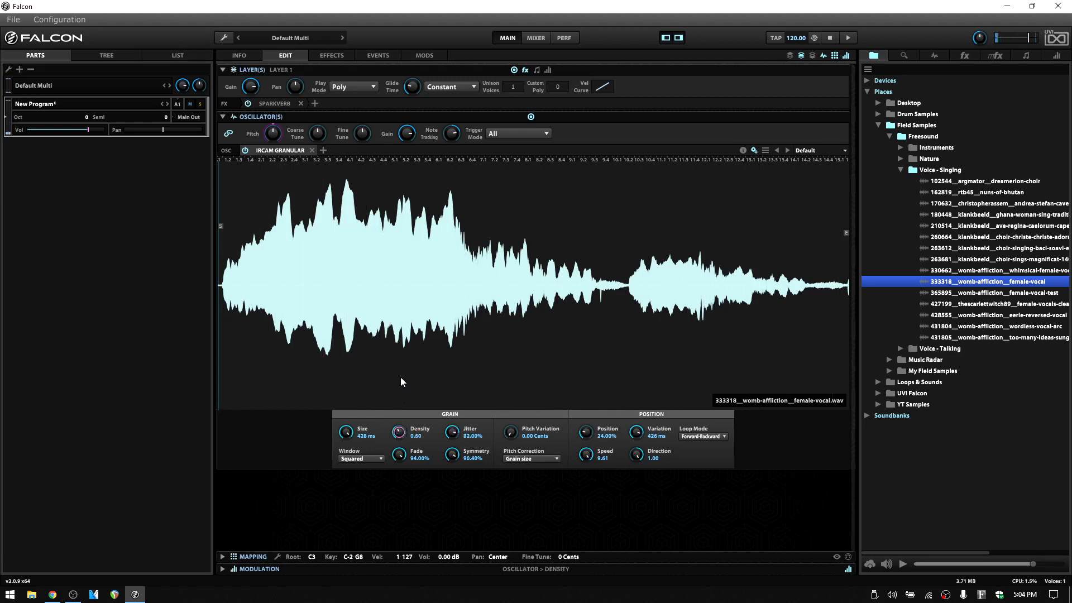
left_click_drag(402, 363, 401, 353)
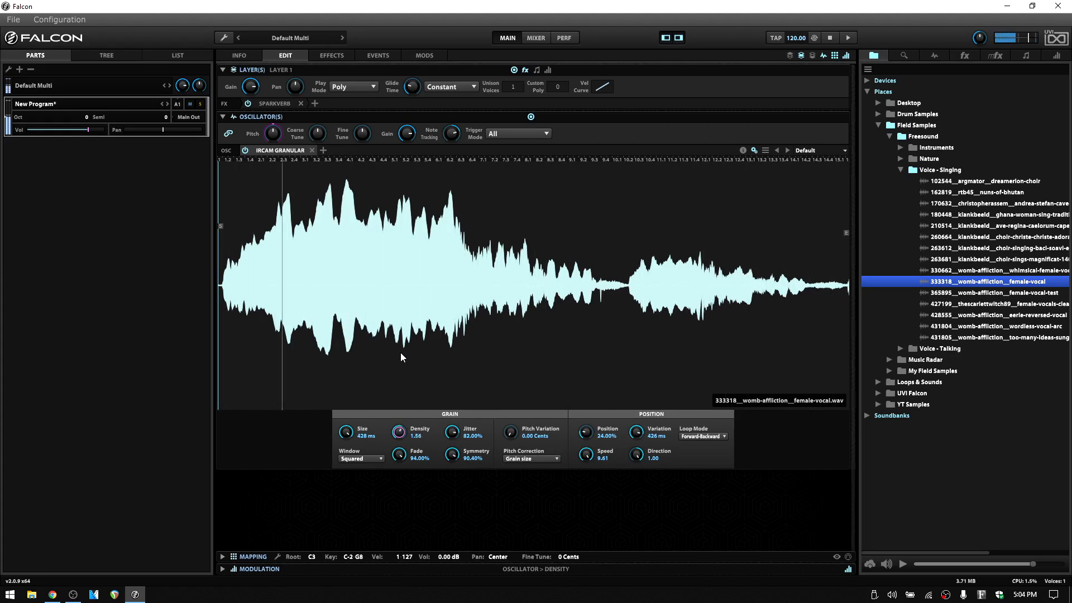
Lower the grain fade to 34.00%, the grain size to 197 ms and the jitter to 14.80%
left_click_drag(400, 453, 400, 540)
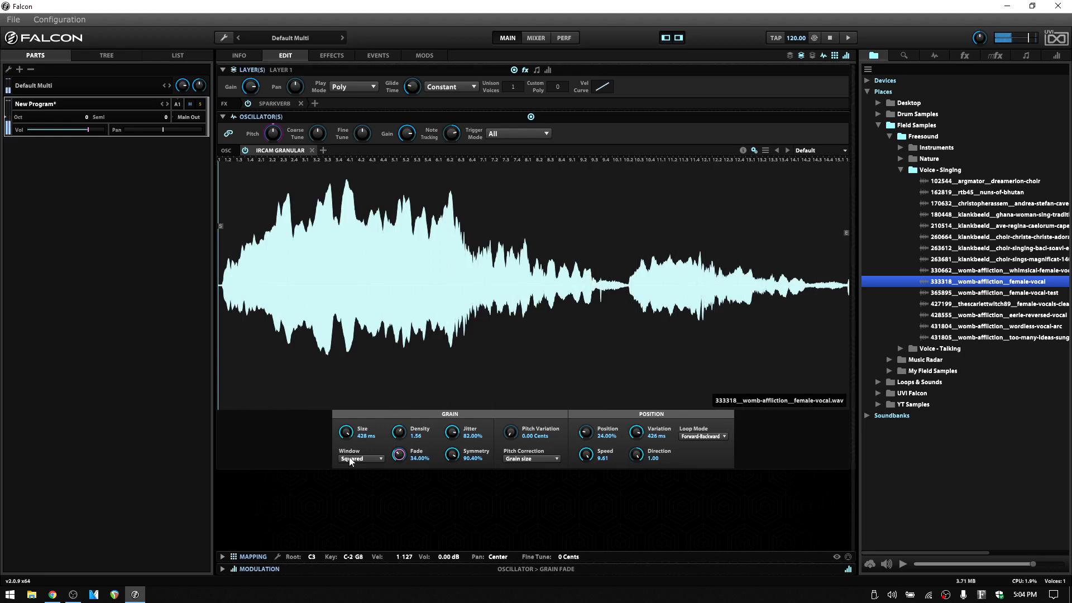
left_click_drag(345, 432, 357, 387)
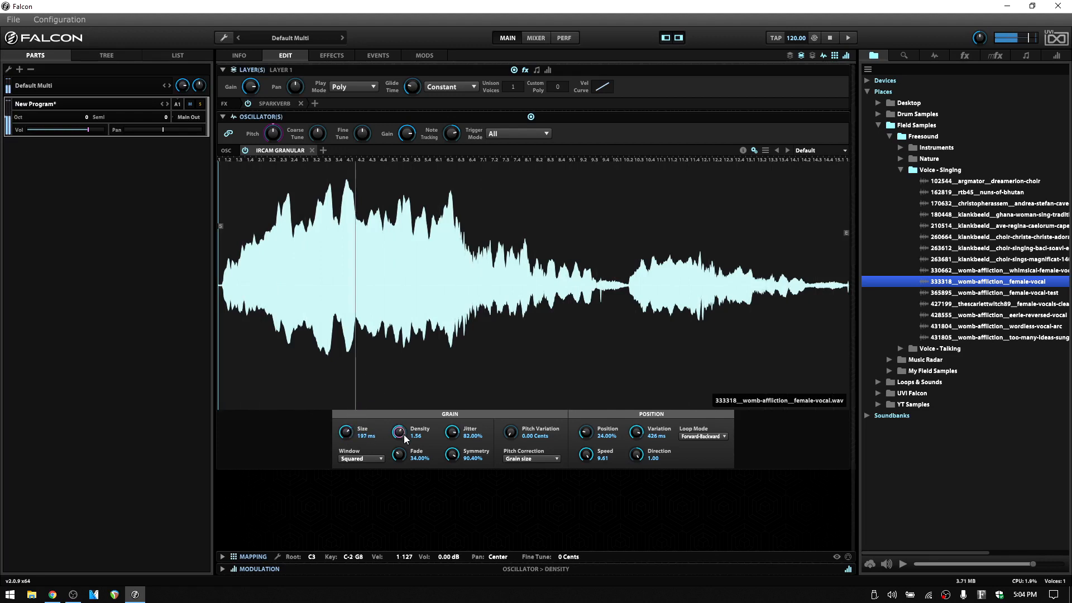
left_click_drag(403, 434, 475, 527)
Set the pitch variation to 4.93 cents, the grain fade to 100.00% and the symmetry to 0.00%
left_click_drag(515, 435, 512, 400)
left_click_drag(458, 457, 462, 551)
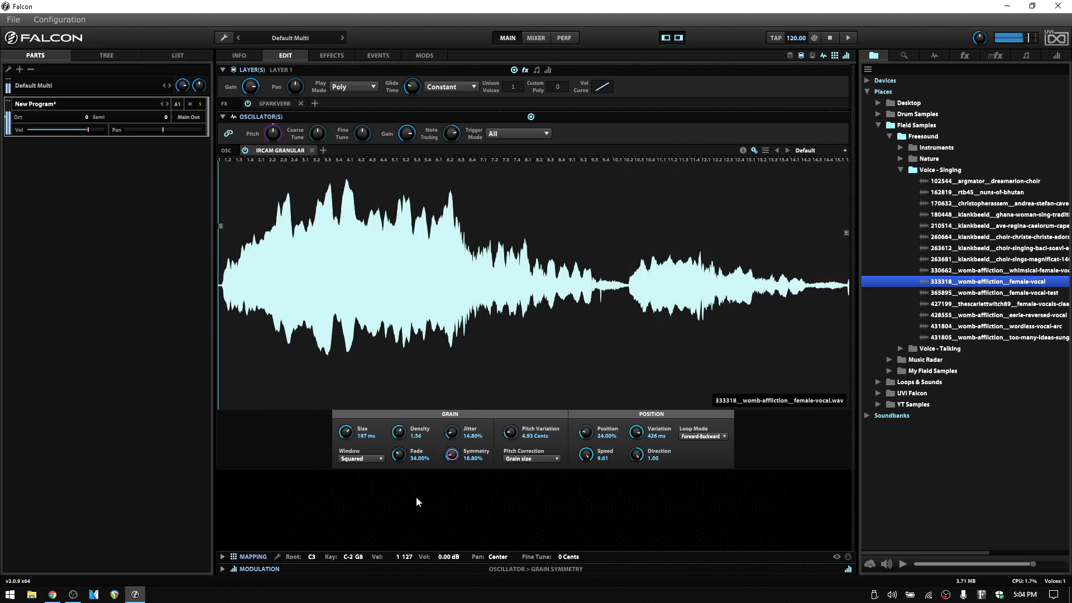
left_click_drag(401, 462, 409, 362)
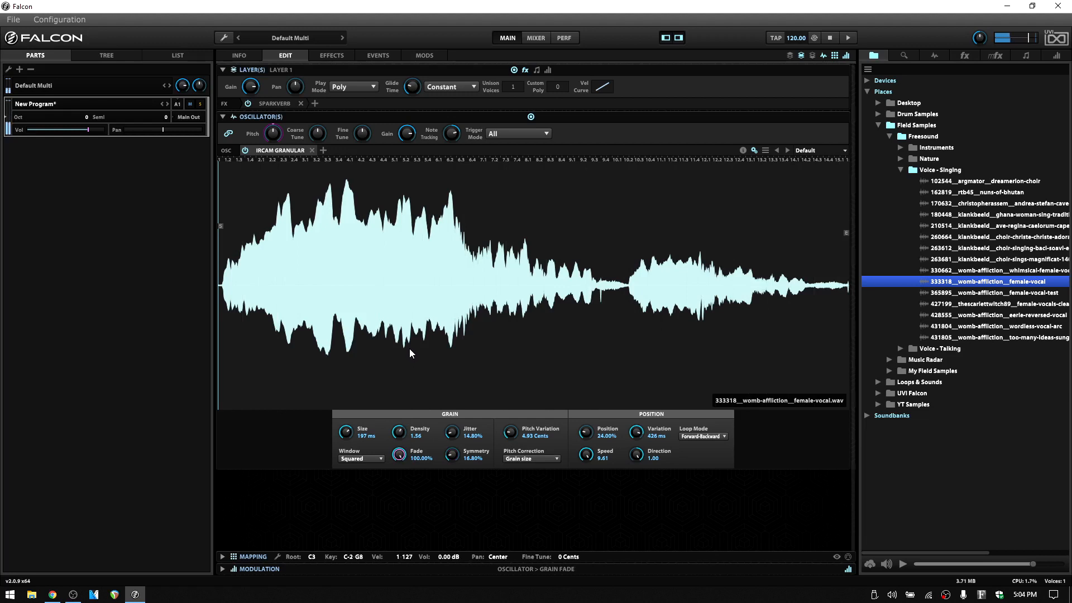
left_click_drag(458, 454, 464, 485)
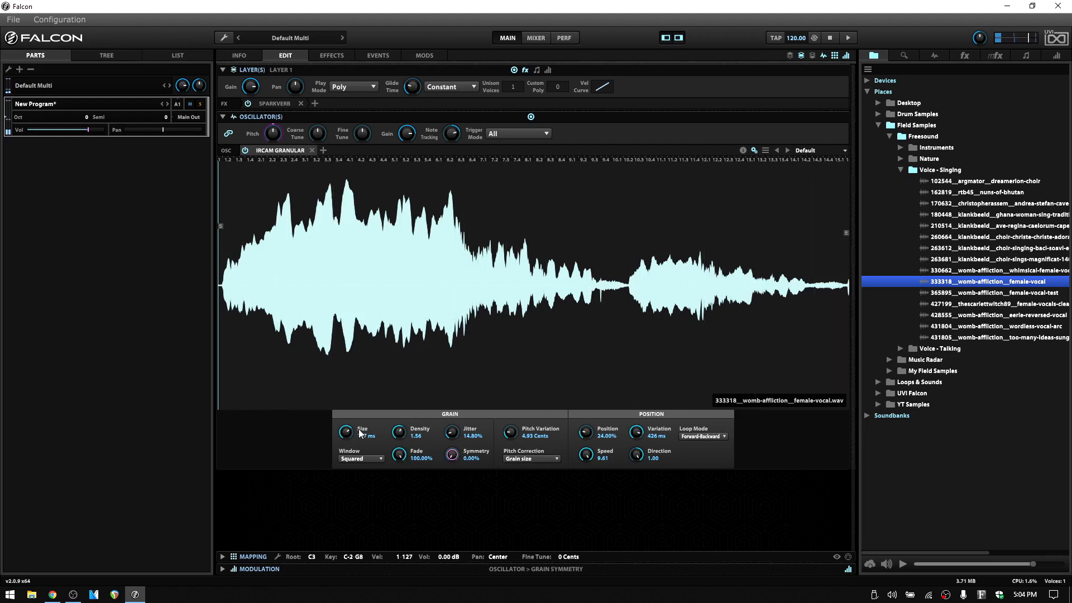
Set the grain size to 343 ms, the density to 0.38 and the jitter to 0.00%
left_click_drag(347, 434, 405, 467)
left_click_drag(452, 439, 454, 463)
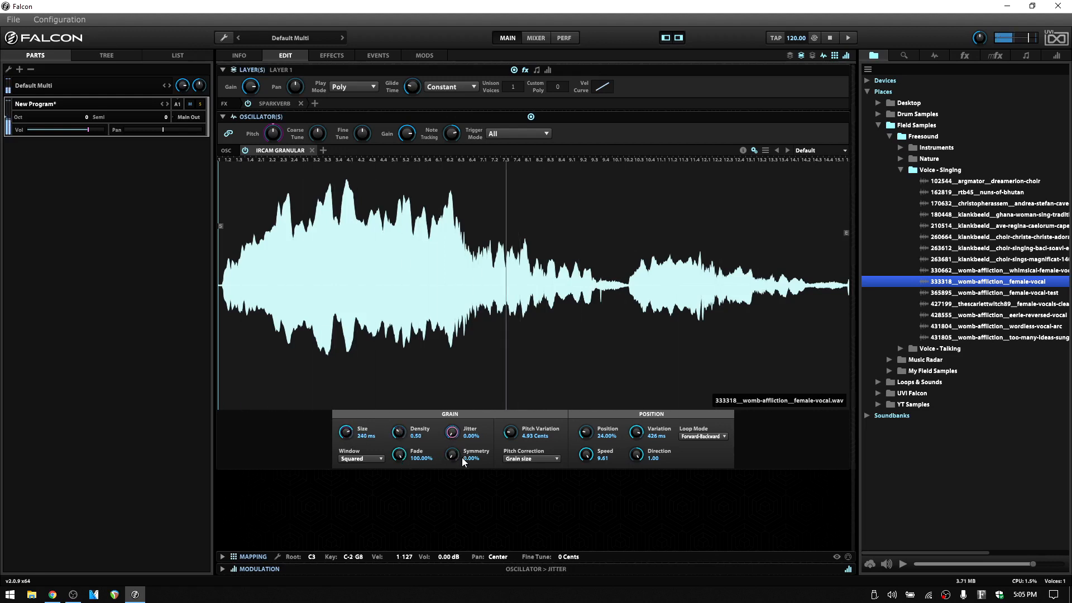
left_click_drag(404, 432, 353, 410)
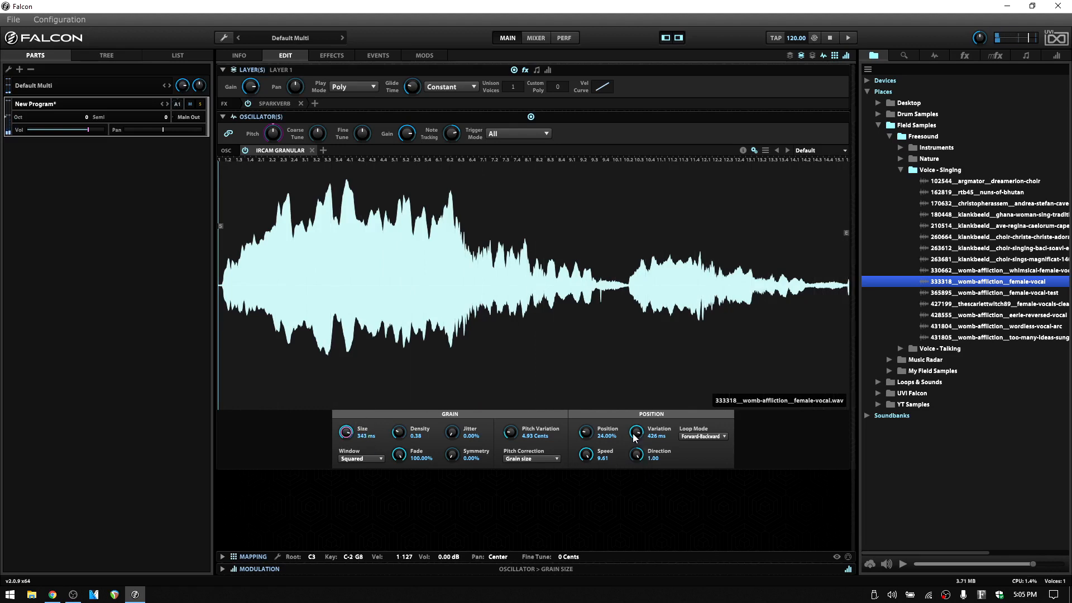
Reduce the position variation to 0 ms and the speed to 0.08, and raise the density to 2.38 and the jitter to 63.60%
left_click_drag(636, 433, 643, 559)
left_click_drag(586, 454, 596, 558)
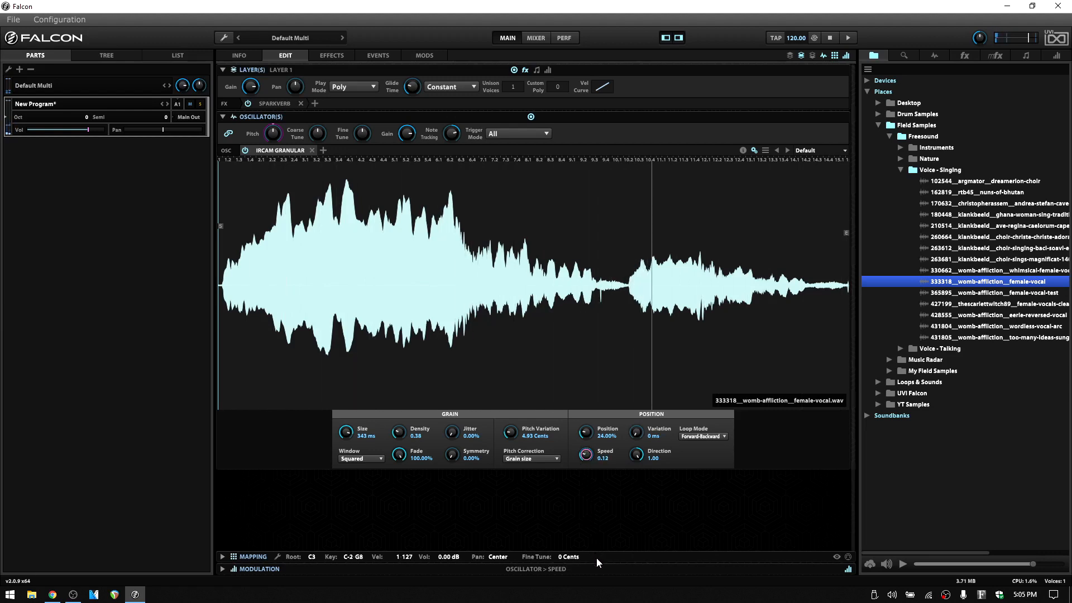
left_click_drag(401, 433, 409, 380)
left_click_drag(452, 432, 459, 340)
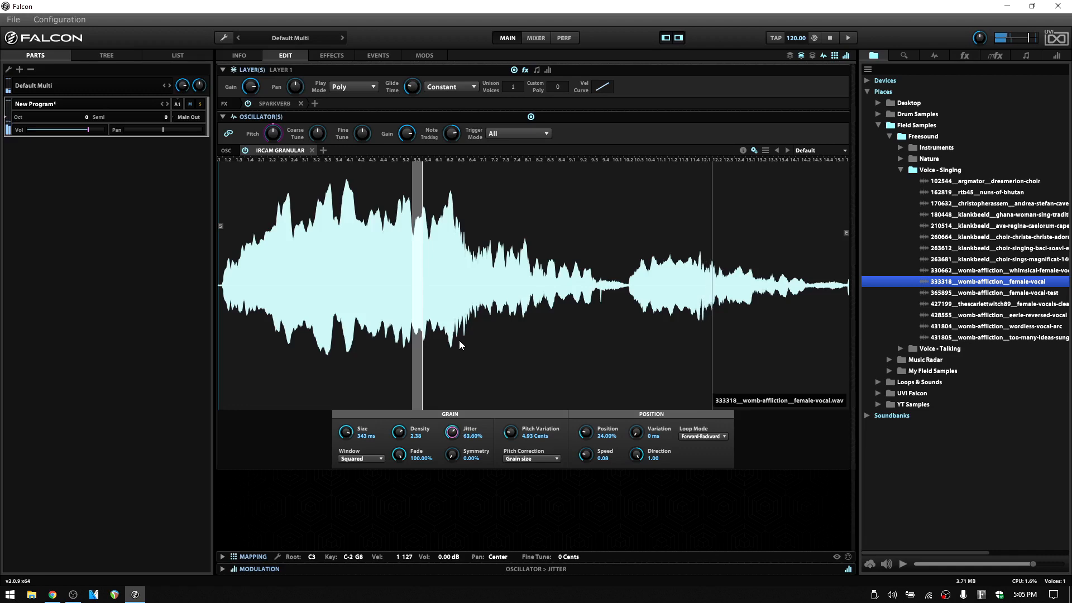
Open the layer's SparkVerb effect and raise its mix to 46.80%
left_click(288, 103)
left_click_drag(682, 139, 681, 109)
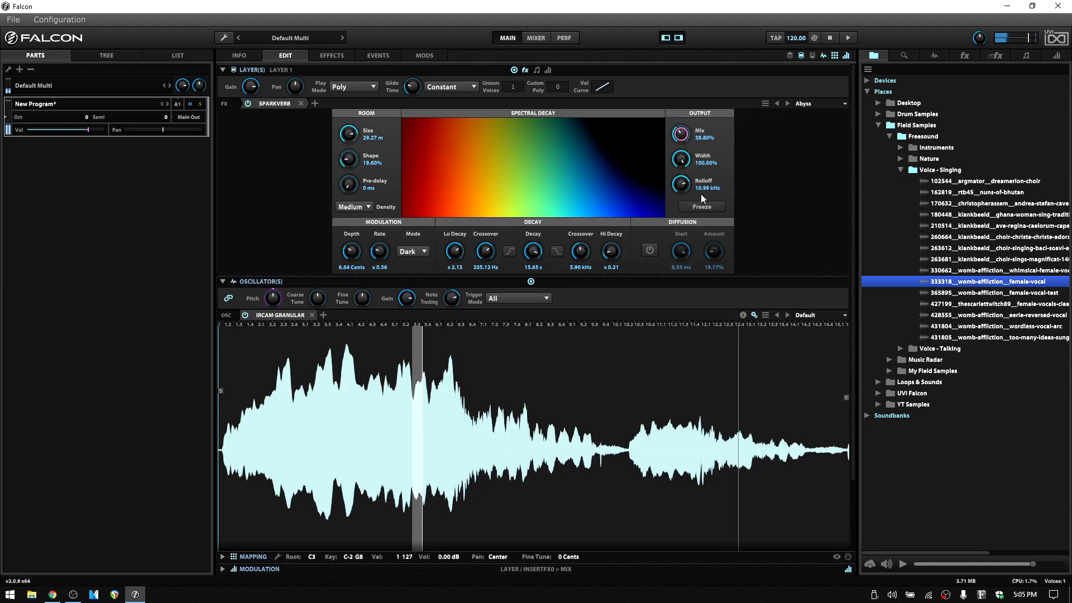
Set the granular oscillator's position variation to 376 ms and its playback speed to 0.02
scroll(853, 310, "down", 1)
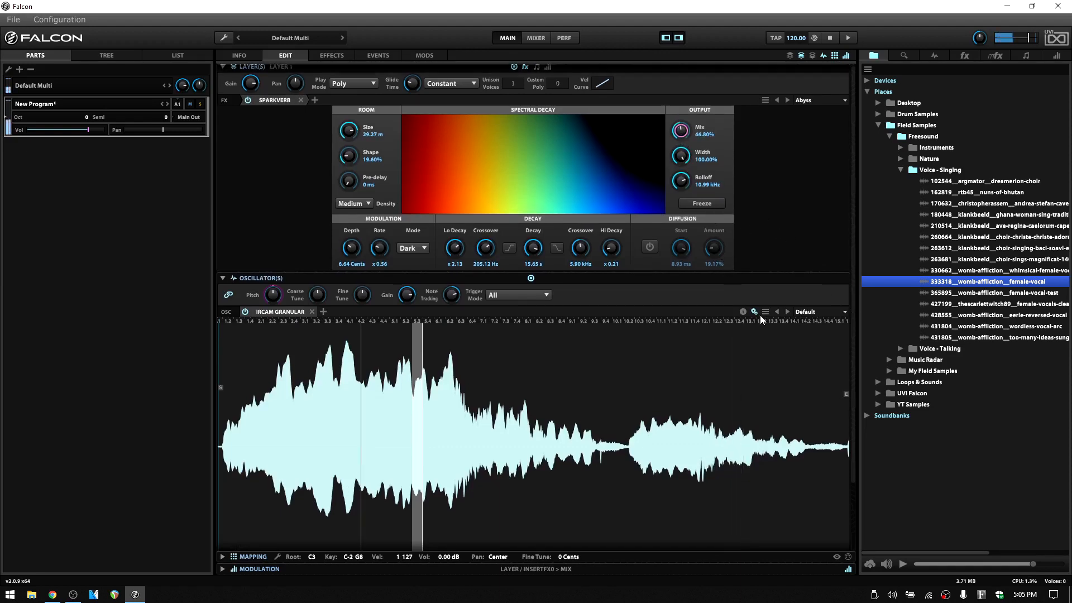
left_click_drag(853, 262, 858, 353)
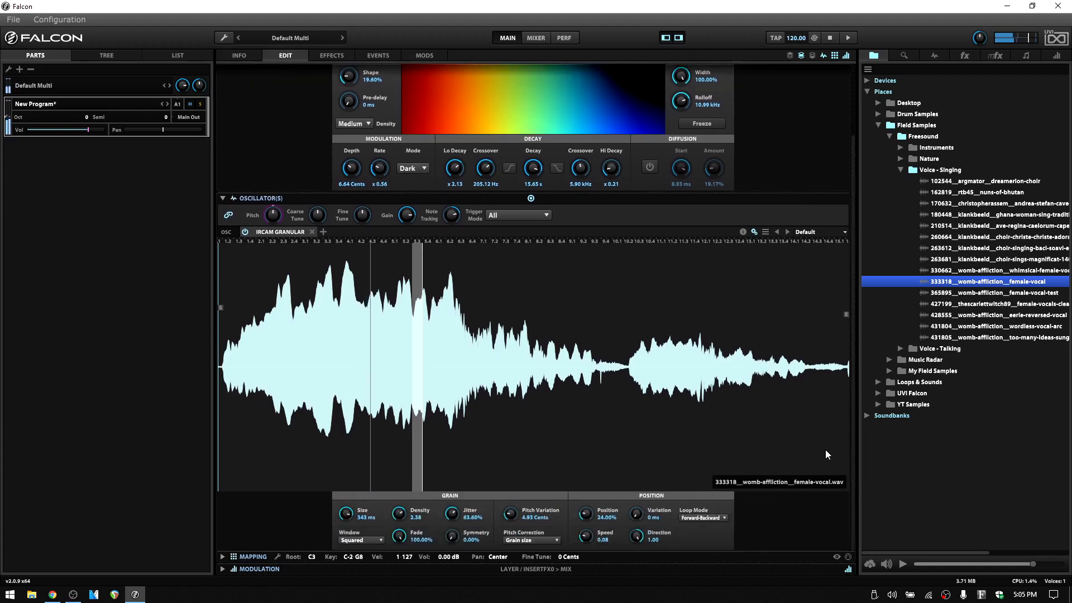
left_click_drag(637, 515, 636, 414)
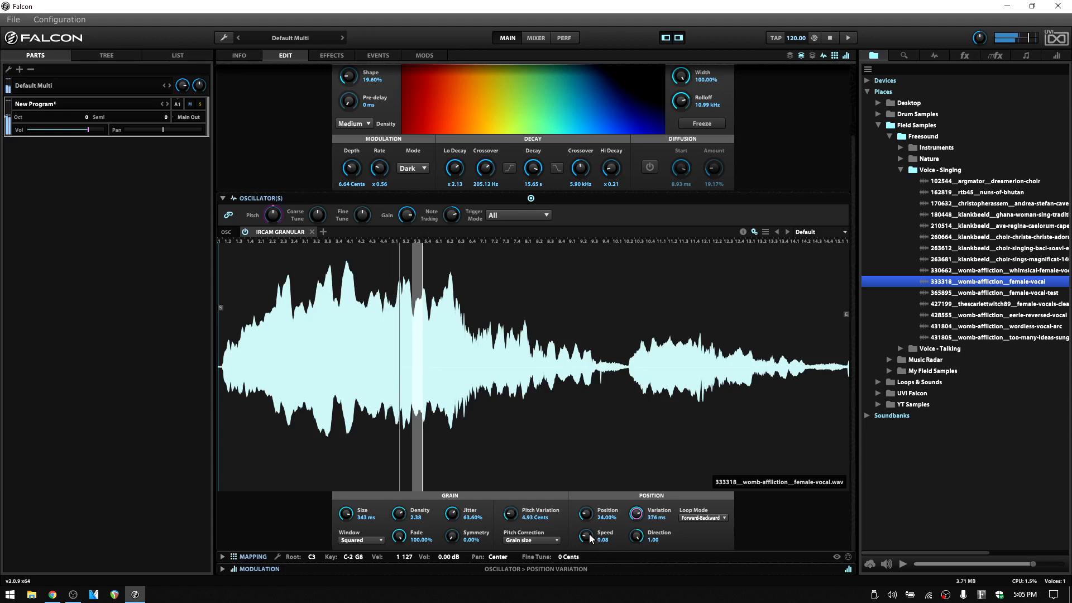
left_click_drag(586, 549, 586, 551)
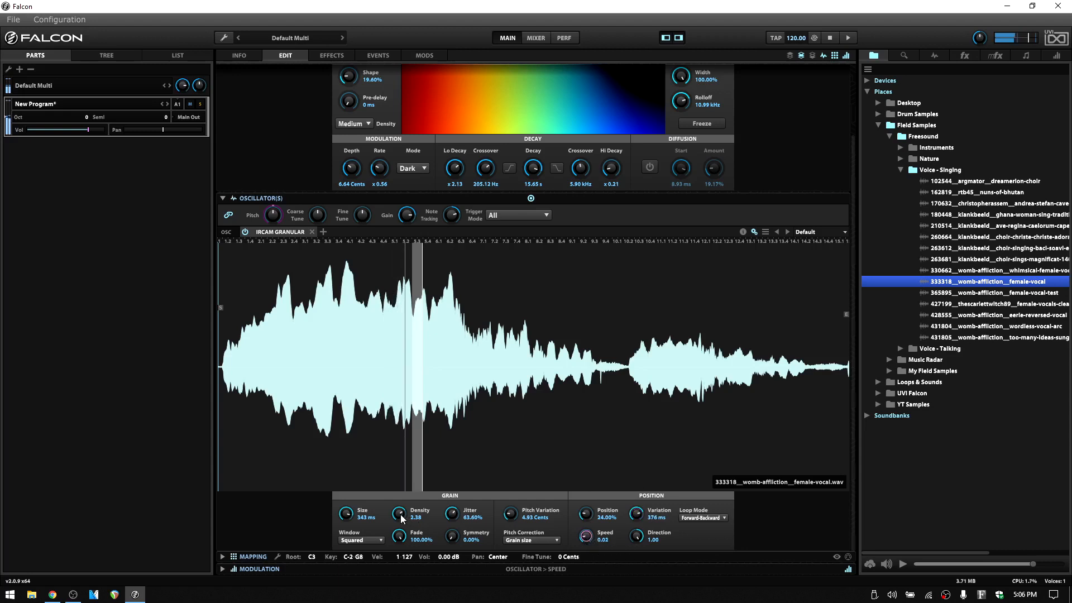
Try a grain density of 0.64 with a grain size of 84.5 ms
left_click_drag(401, 520, 397, 555)
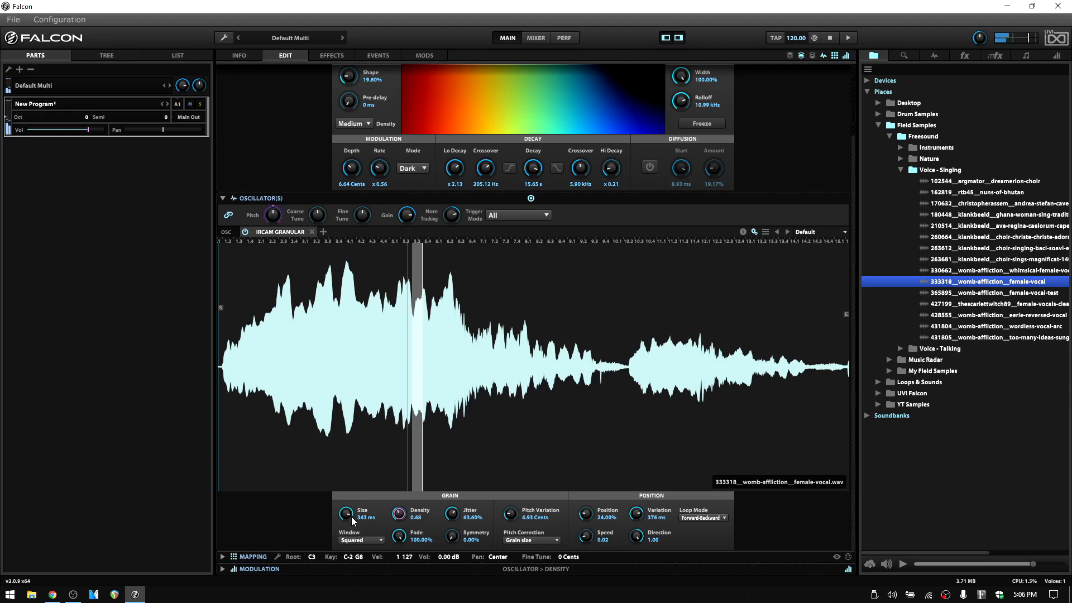
left_click_drag(352, 518, 347, 564)
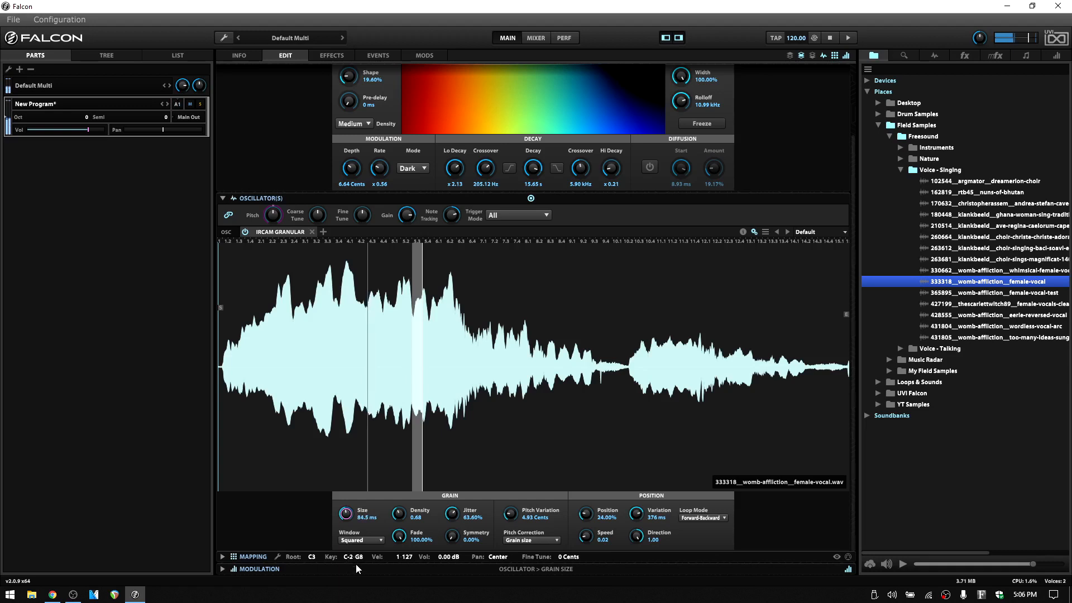
mouse_move(396, 520)
left_mouse_down()
mouse_move(404, 488)
mouse_move(403, 512)
left_mouse_up()
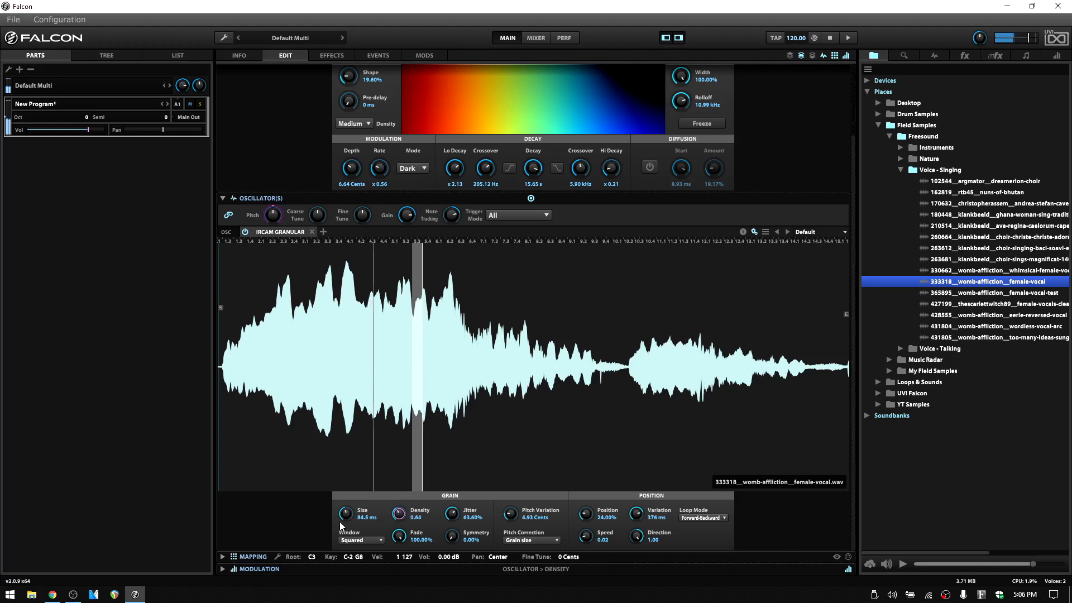
Try a grain size of 324 ms, and set the density to 1.56 and the size to 247 ms
left_click_drag(340, 522, 356, 480)
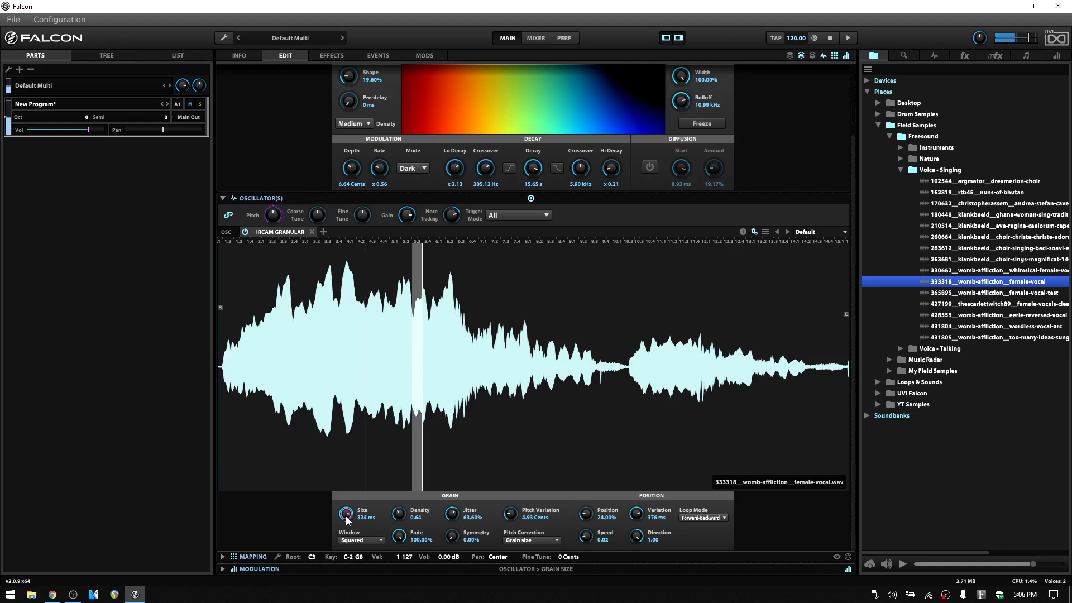
left_click_drag(346, 517, 404, 491)
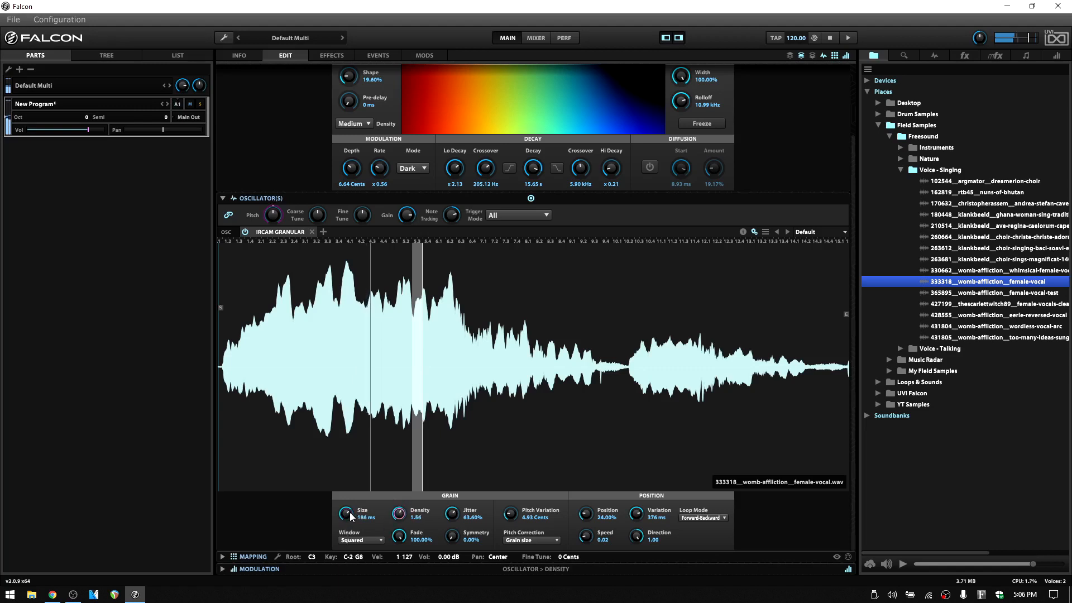
left_click_drag(347, 513, 352, 481)
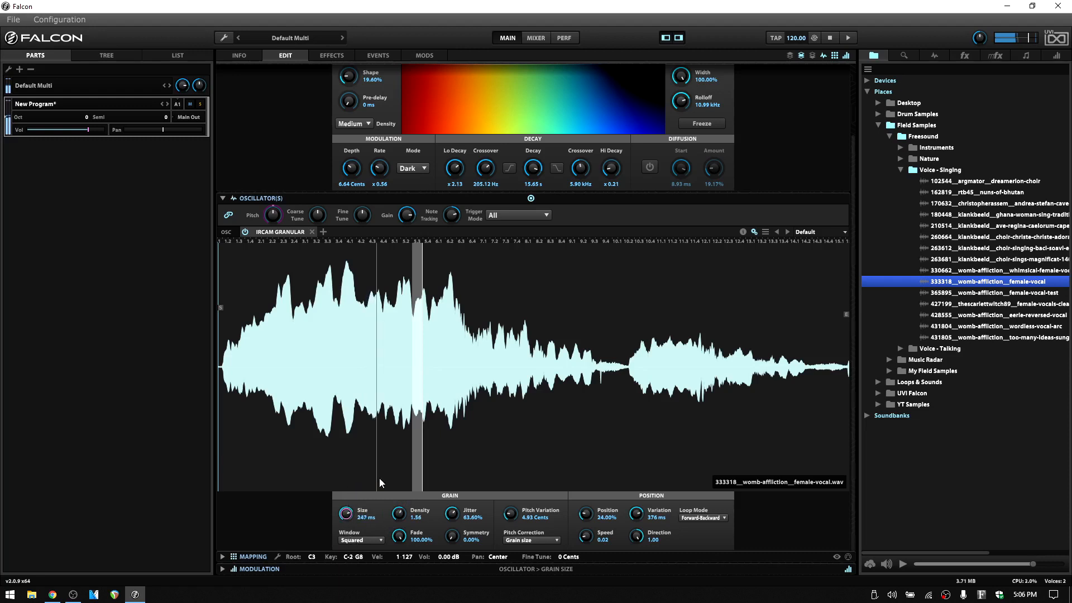
Reduce the grain jitter to 1.20% and raise the grain symmetry to 91.20%
left_click_drag(452, 515, 470, 597)
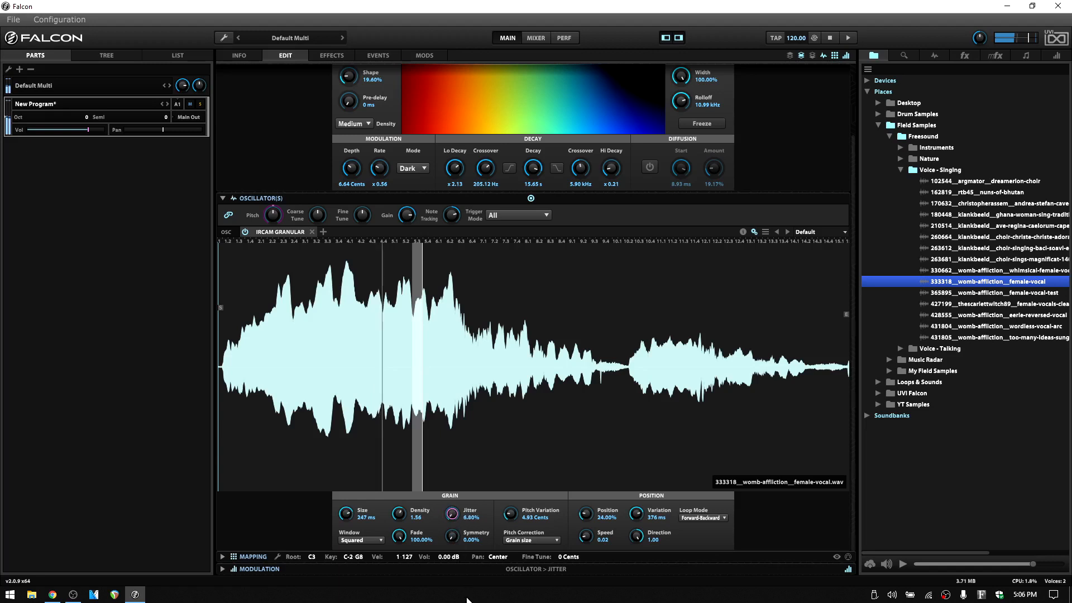
left_click_drag(454, 537, 454, 483)
left_click_drag(460, 434, 467, 403)
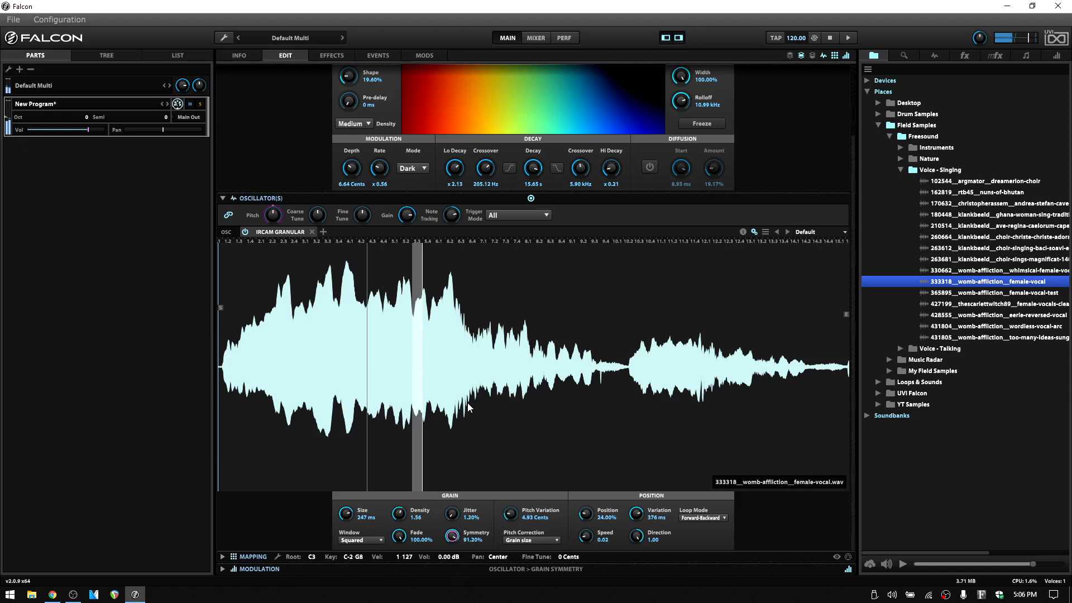